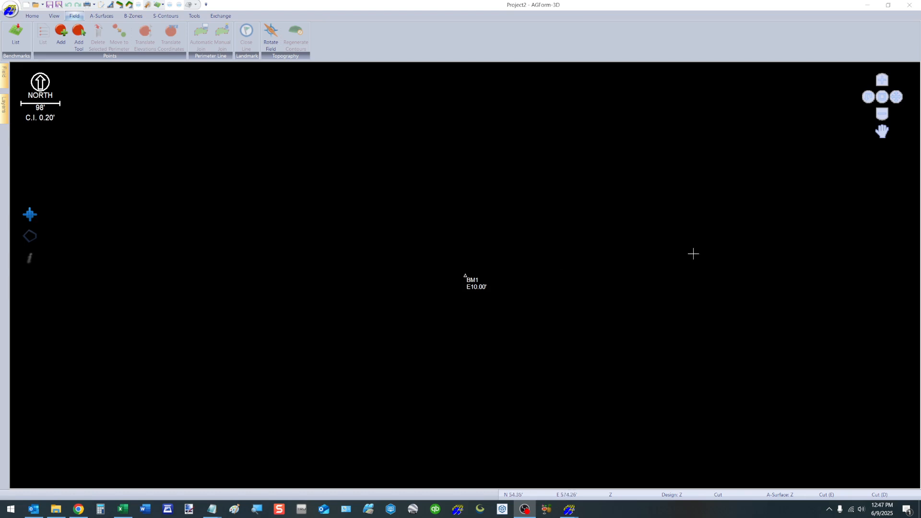
Switch to the Monette, AR Aero data workbook in Excel and bring up the Monette benchmark and drone data text files in Notepad
{"action": "left_click", "coordinate": [120, 513]}
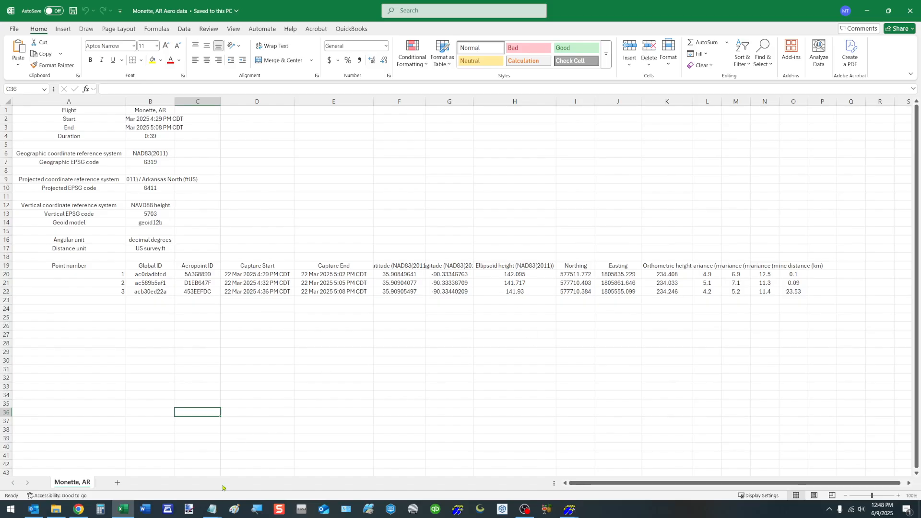
{"action": "left_click", "coordinate": [212, 510]}
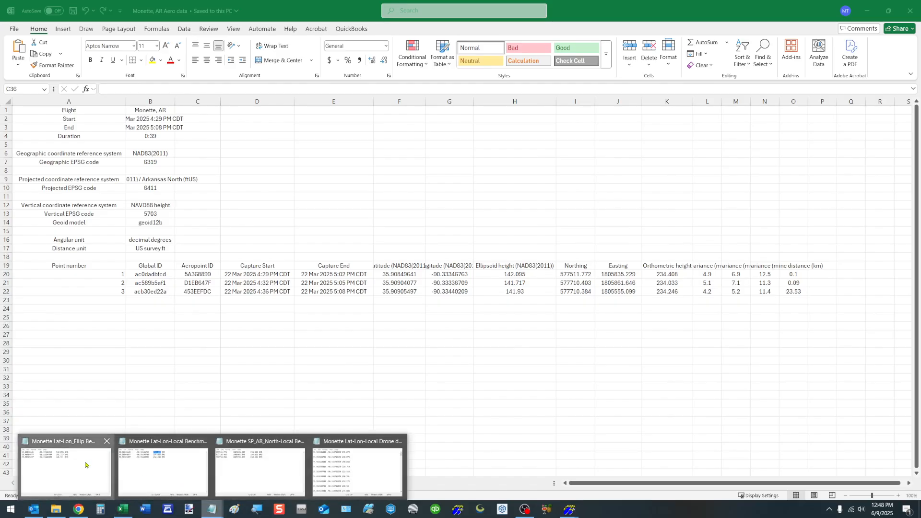
{"action": "left_click", "coordinate": [86, 463]}
{"action": "left_click", "coordinate": [212, 513]}
{"action": "left_click", "coordinate": [174, 466]}
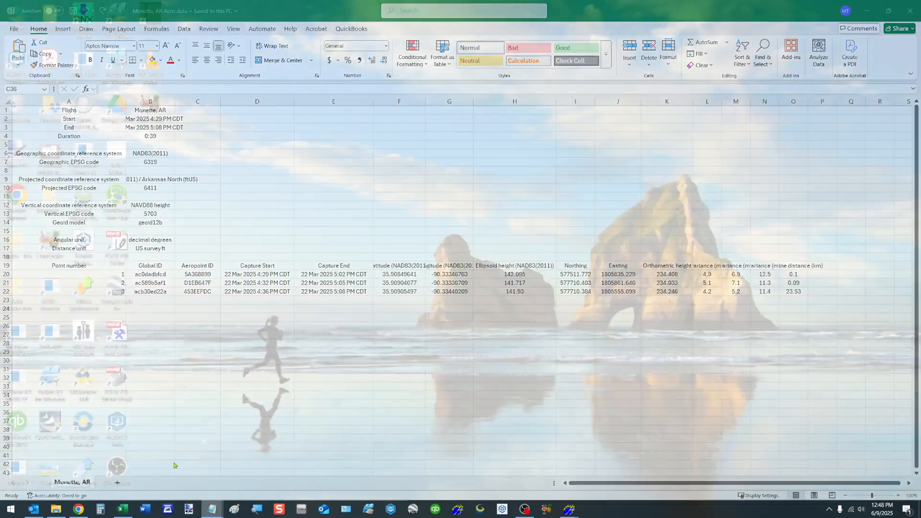
{"action": "left_click", "coordinate": [212, 512]}
{"action": "left_click", "coordinate": [267, 461]}
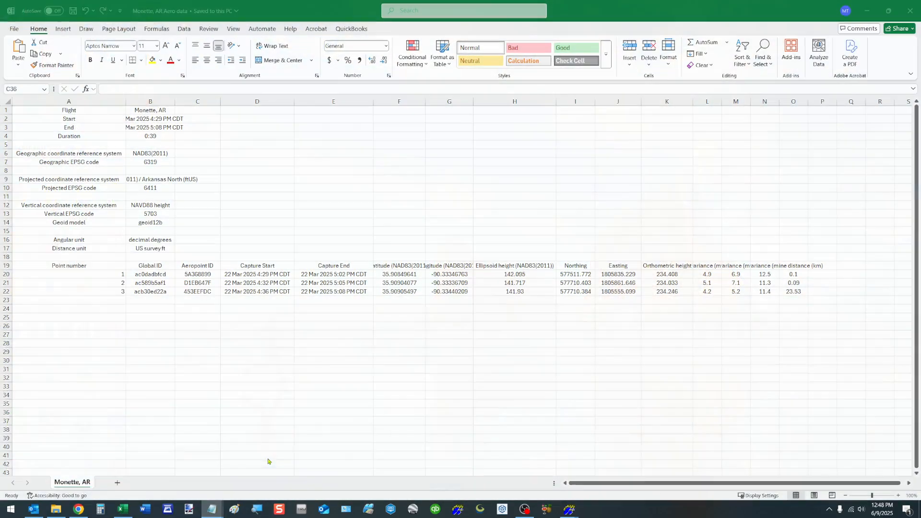
{"action": "left_click", "coordinate": [212, 512]}
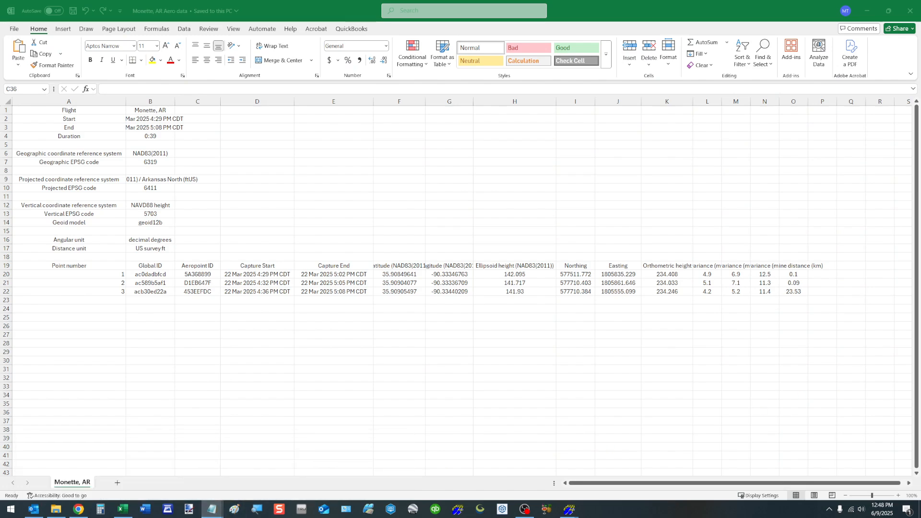
Arrange the State Plane, Lat-Lon local, Lat-Lon ellipsoid and drone data Notepad windows over the spreadsheet to compare their coordinates
{"action": "left_click_drag", "start_coordinate": [920, 202], "coordinate": [671, 73]}
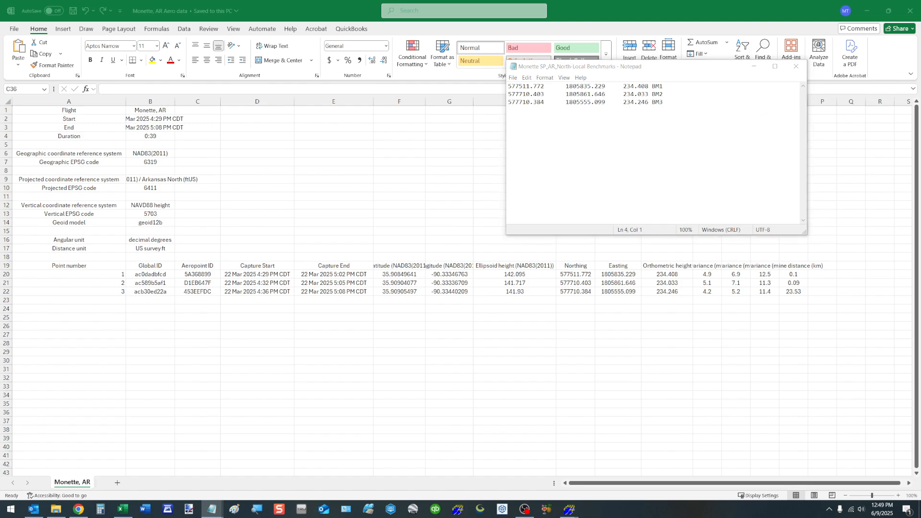
{"action": "left_click_drag", "start_coordinate": [920, 139], "coordinate": [678, 136]}
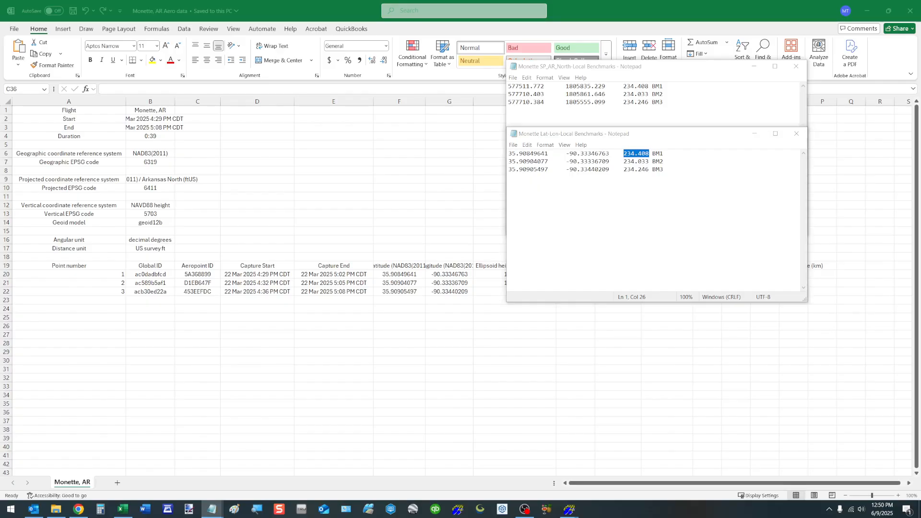
{"action": "left_click_drag", "start_coordinate": [685, 164], "coordinate": [662, 222]}
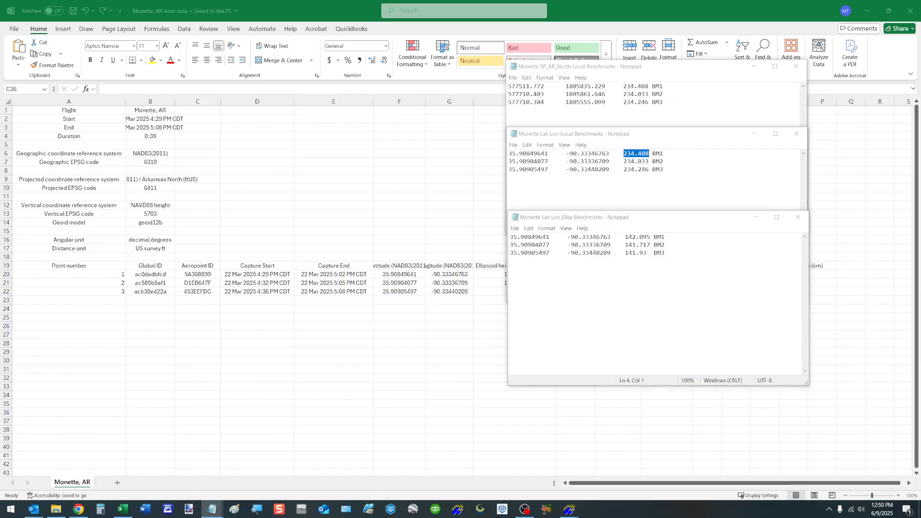
{"action": "left_click_drag", "start_coordinate": [920, 140], "coordinate": [667, 278]}
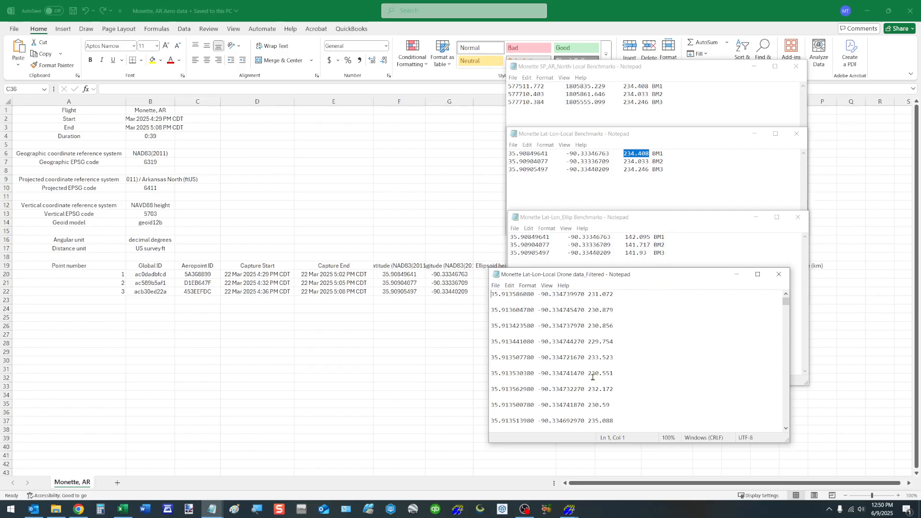
Switch to Project2 in AGForm-3D and start a new project
{"action": "mouse_move", "coordinate": [569, 510]}
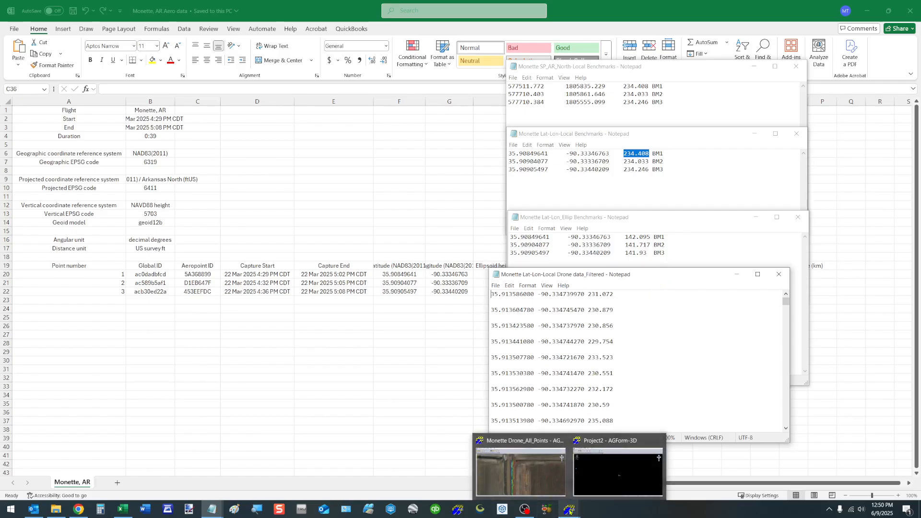
{"action": "left_click", "coordinate": [592, 496]}
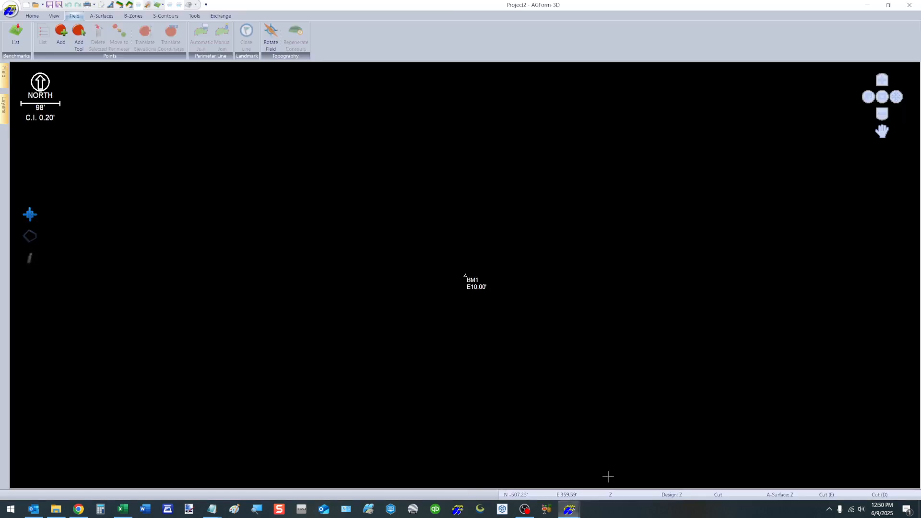
{"action": "left_click", "coordinate": [27, 6]}
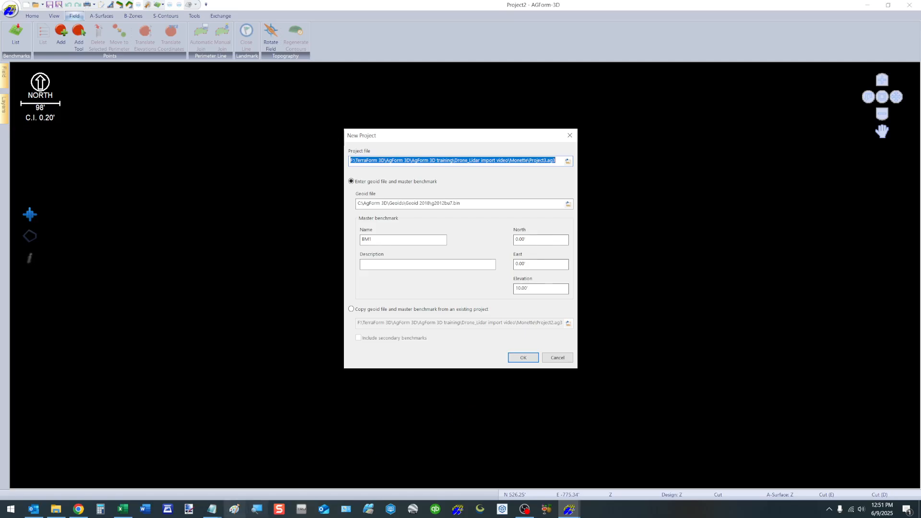
Copy BM1's northing 577511.772 from the Monette SP_AR_North-Local Benchmarks file into the master benchmark's North value
{"action": "left_click", "coordinate": [213, 511]}
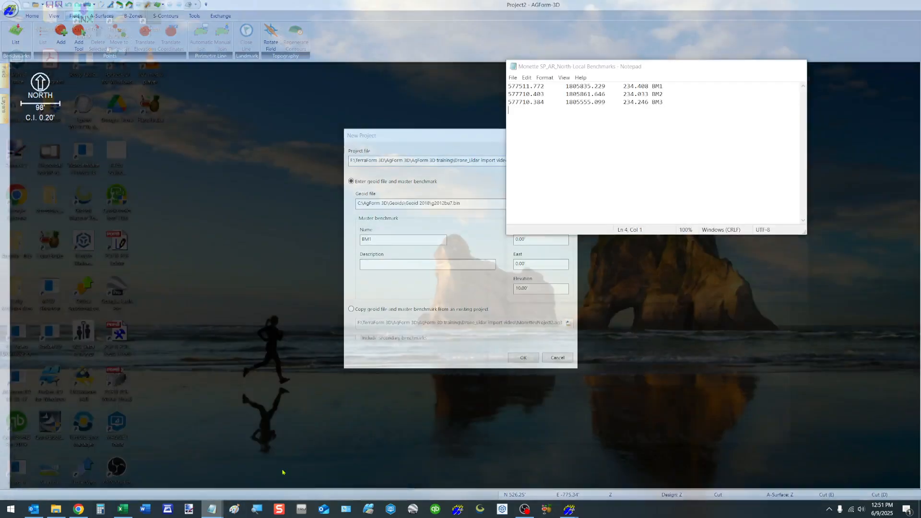
{"action": "left_click", "coordinate": [288, 481]}
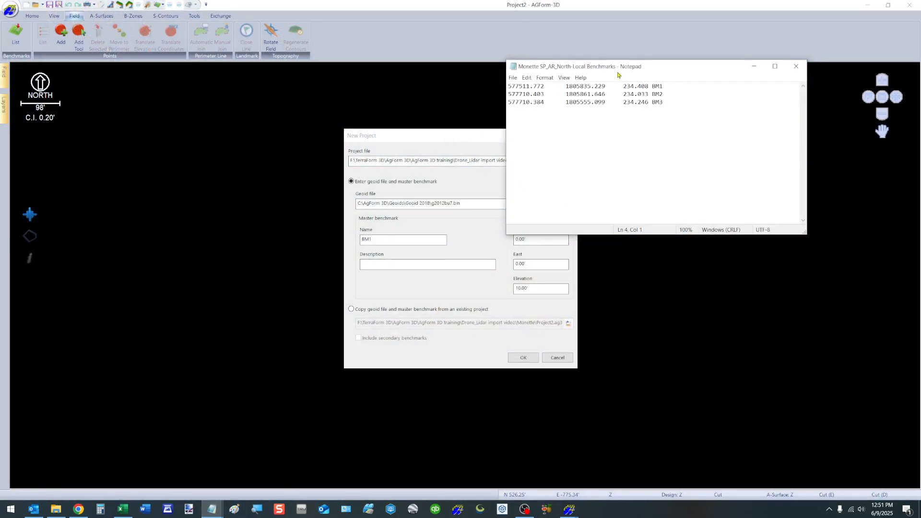
{"action": "left_click_drag", "start_coordinate": [627, 73], "coordinate": [716, 156]}
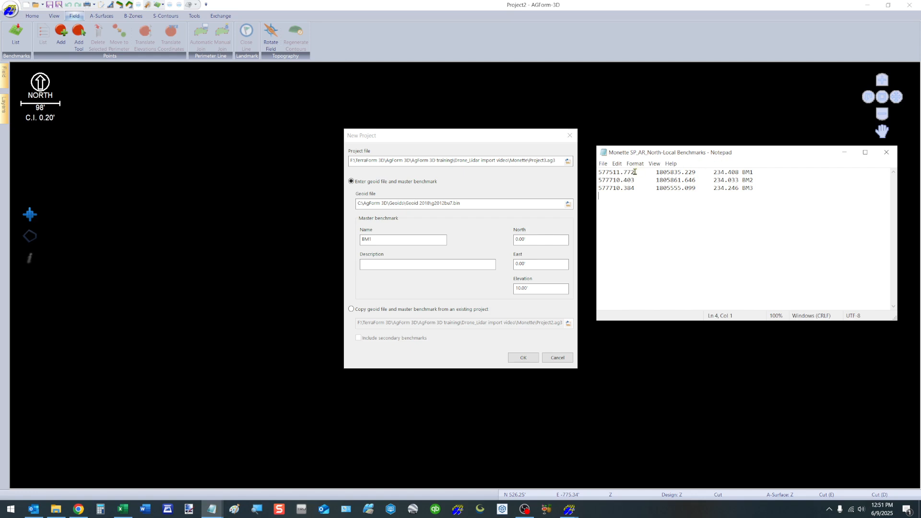
{"action": "left_click_drag", "start_coordinate": [635, 172], "coordinate": [589, 172]}
{"action": "right_click", "coordinate": [615, 172]}
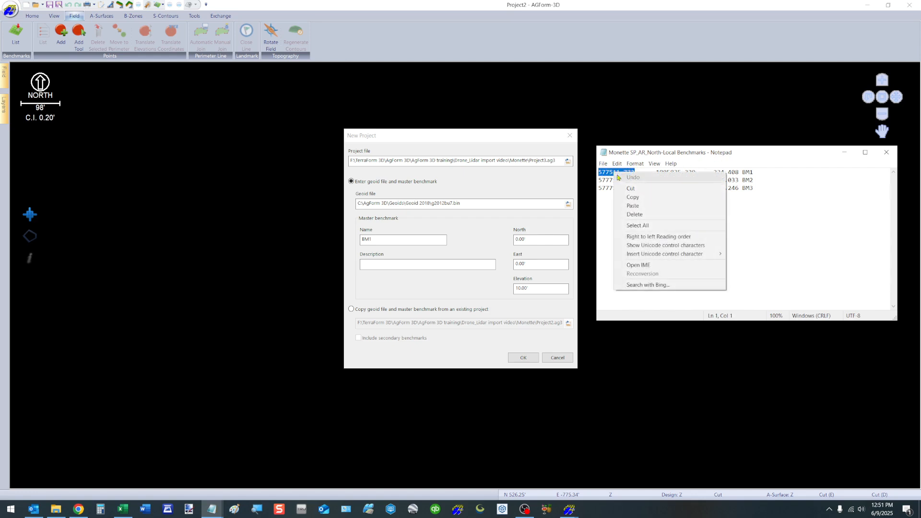
{"action": "left_click", "coordinate": [627, 203]}
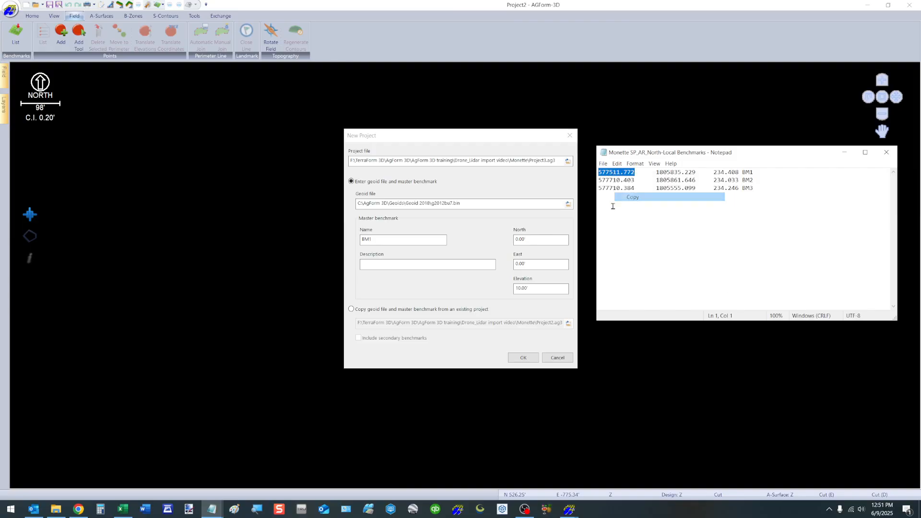
{"action": "left_click", "coordinate": [542, 239]}
{"action": "right_click", "coordinate": [542, 238]}
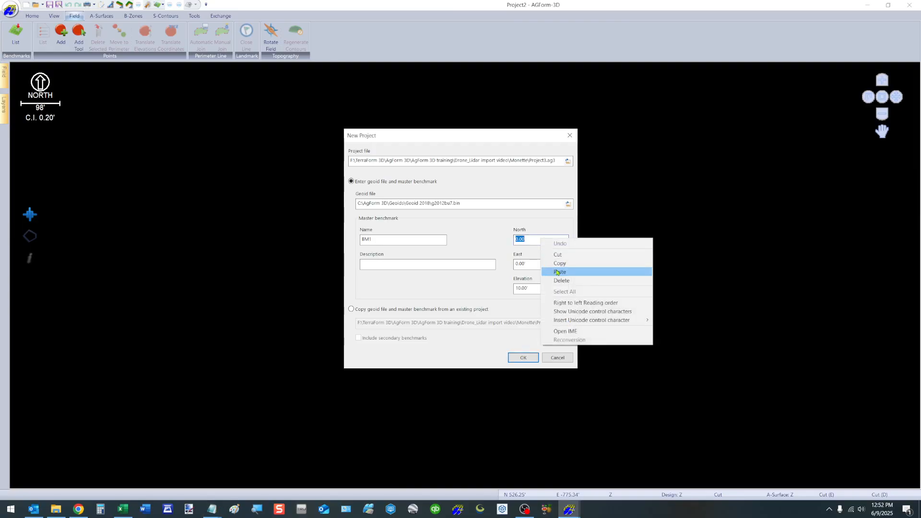
{"action": "left_click", "coordinate": [560, 272]}
Copy BM1's easting 1805835.229 from the State Plane benchmarks file into the master benchmark's East value
{"action": "mouse_move", "coordinate": [211, 509]}
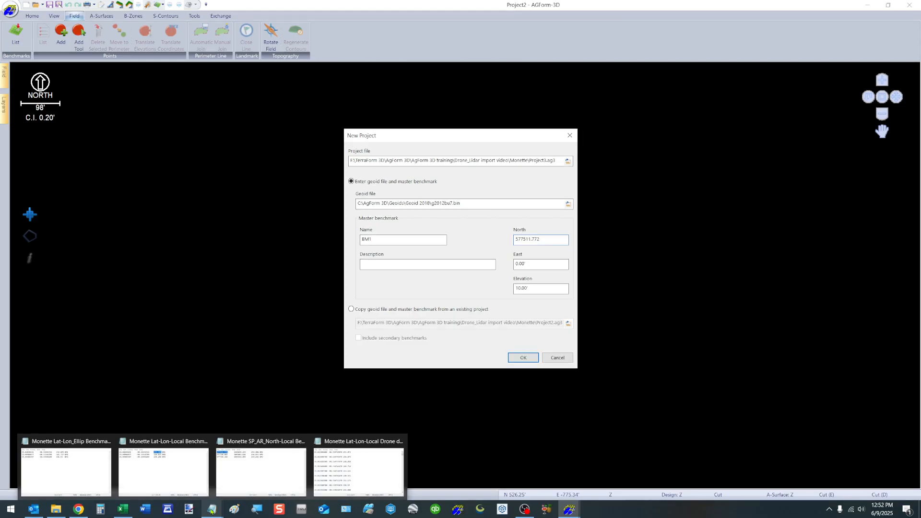
{"action": "left_click", "coordinate": [247, 472]}
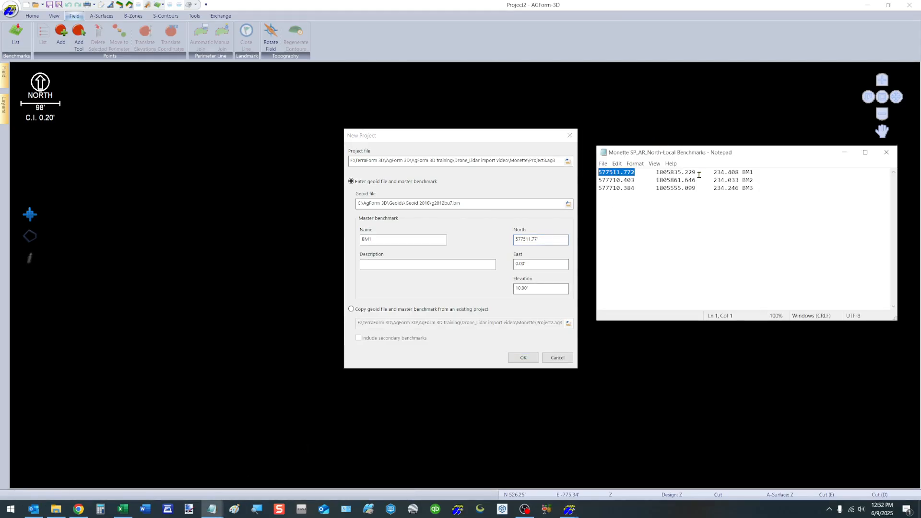
{"action": "left_click_drag", "start_coordinate": [699, 172], "coordinate": [657, 173]}
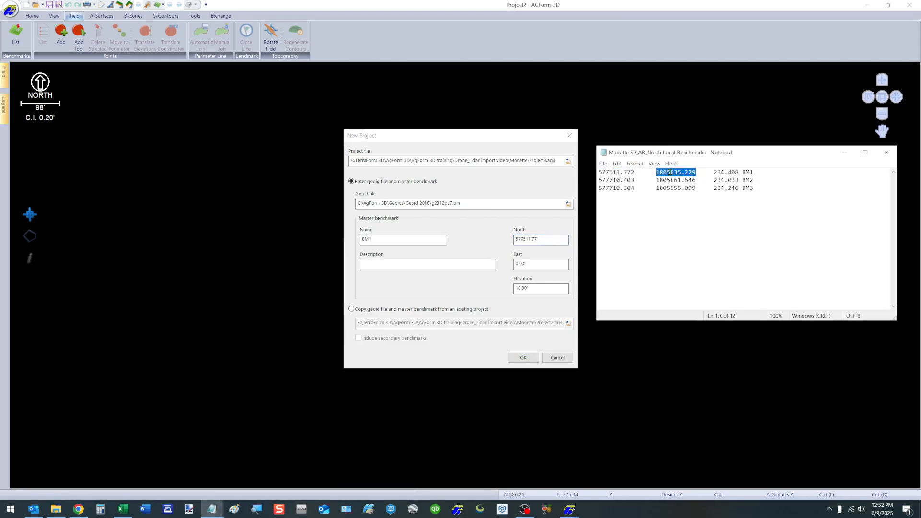
{"action": "right_click", "coordinate": [670, 173]}
{"action": "left_click", "coordinate": [686, 196]}
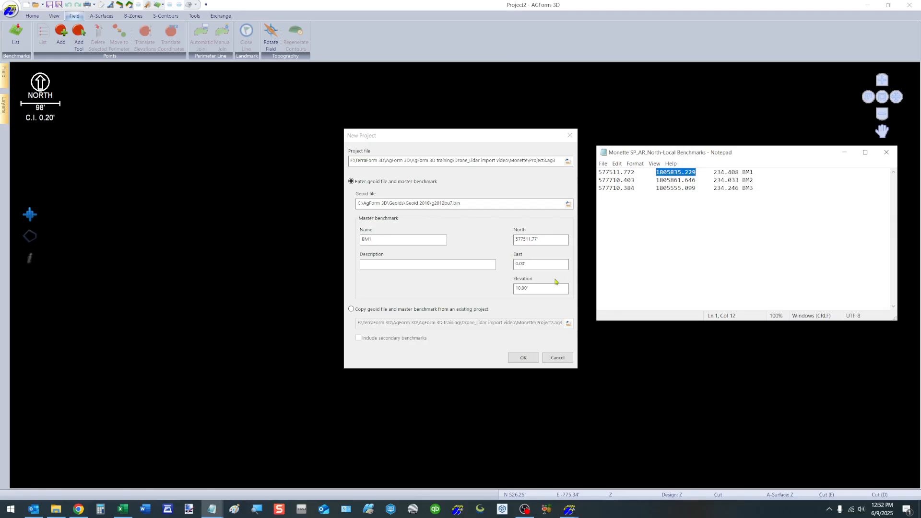
{"action": "left_click", "coordinate": [550, 265]}
{"action": "right_click", "coordinate": [548, 265]}
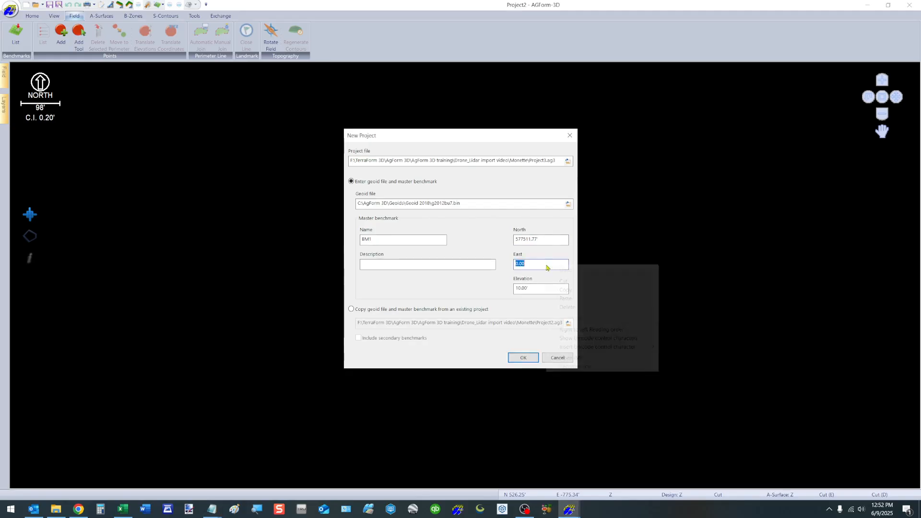
{"action": "left_click", "coordinate": [568, 299]}
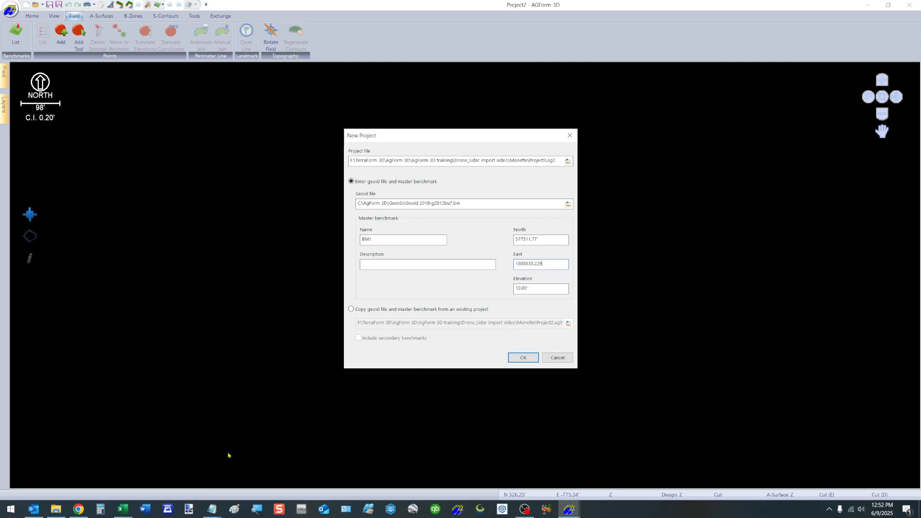
Copy BM1's elevation 234.408 from the State Plane benchmarks file into the master benchmark's Elevation and create the Project3 project
{"action": "left_click", "coordinate": [212, 509]}
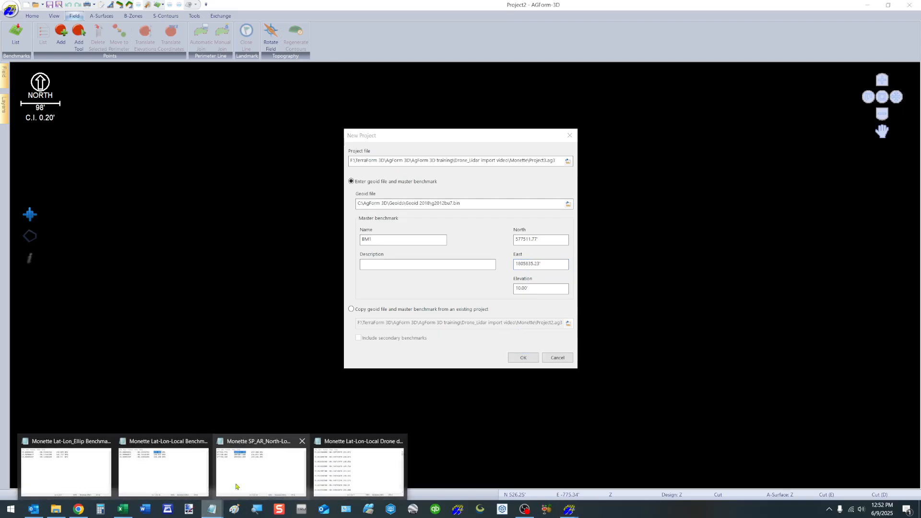
{"action": "left_click", "coordinate": [290, 466]}
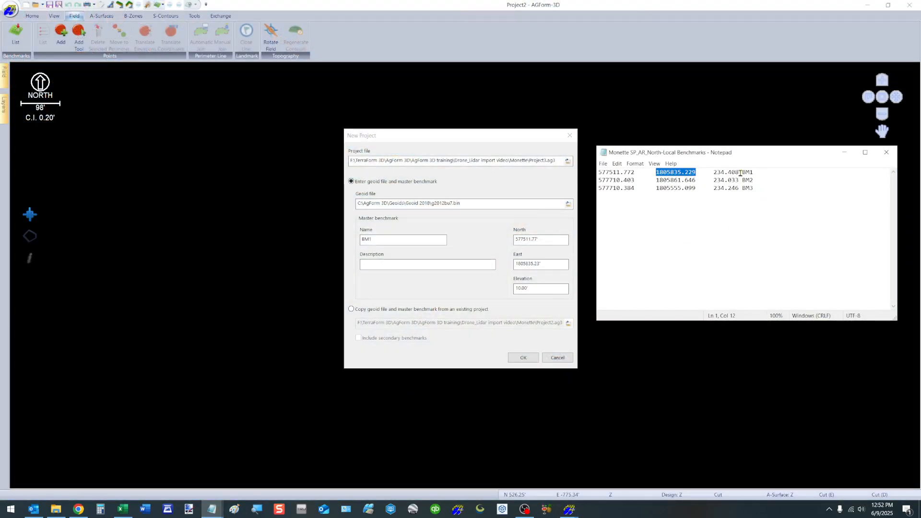
{"action": "left_click_drag", "start_coordinate": [740, 172], "coordinate": [714, 173]}
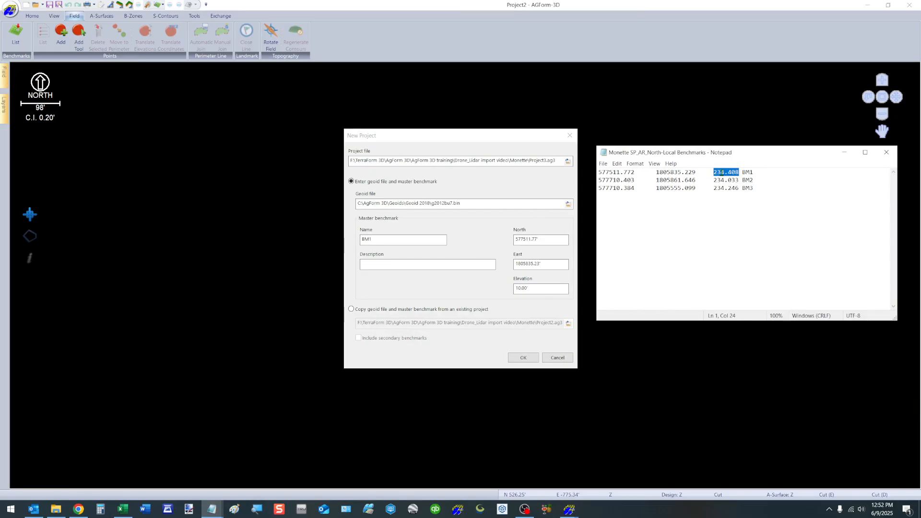
{"action": "right_click", "coordinate": [722, 175]}
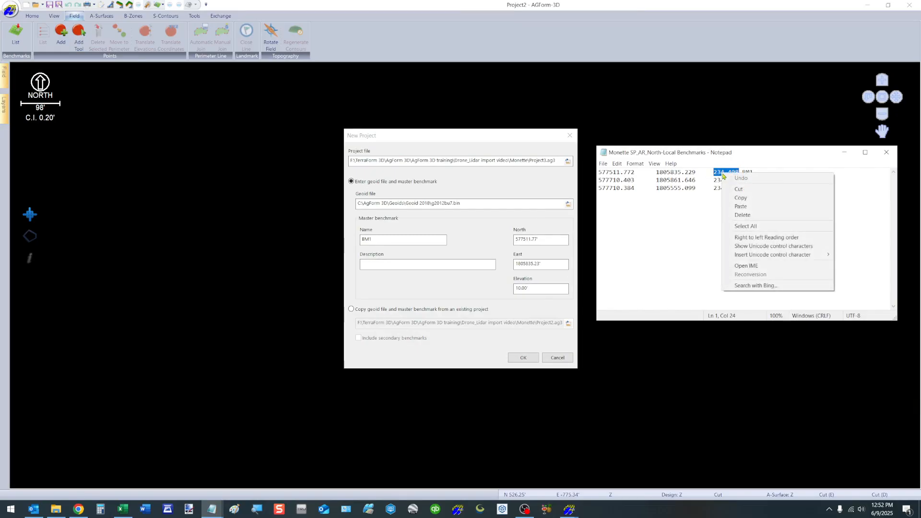
{"action": "left_click", "coordinate": [738, 197]}
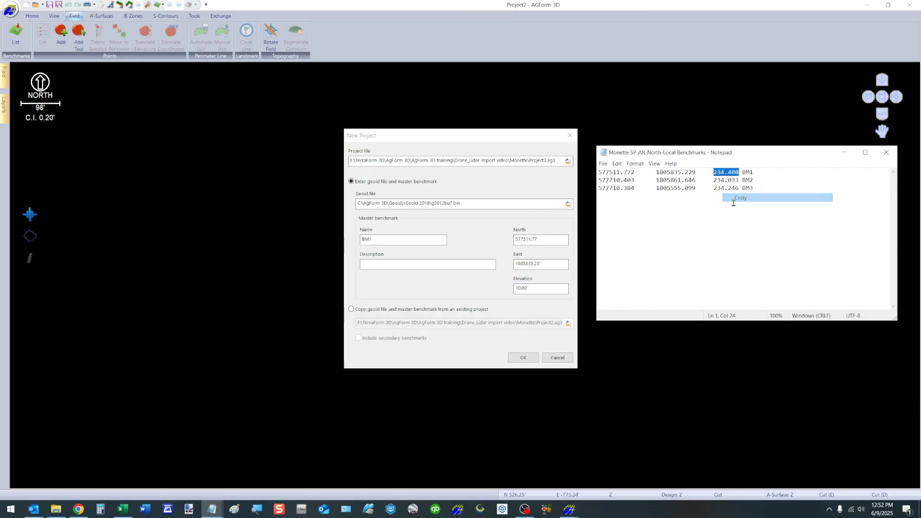
{"action": "double_click", "coordinate": [545, 289]}
{"action": "right_click", "coordinate": [544, 289]}
{"action": "left_click", "coordinate": [565, 323]}
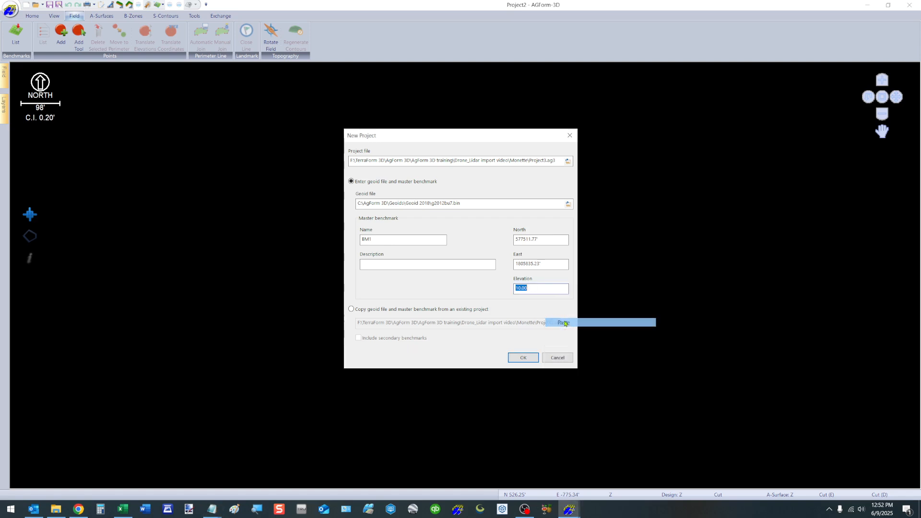
{"action": "left_click", "coordinate": [522, 357]}
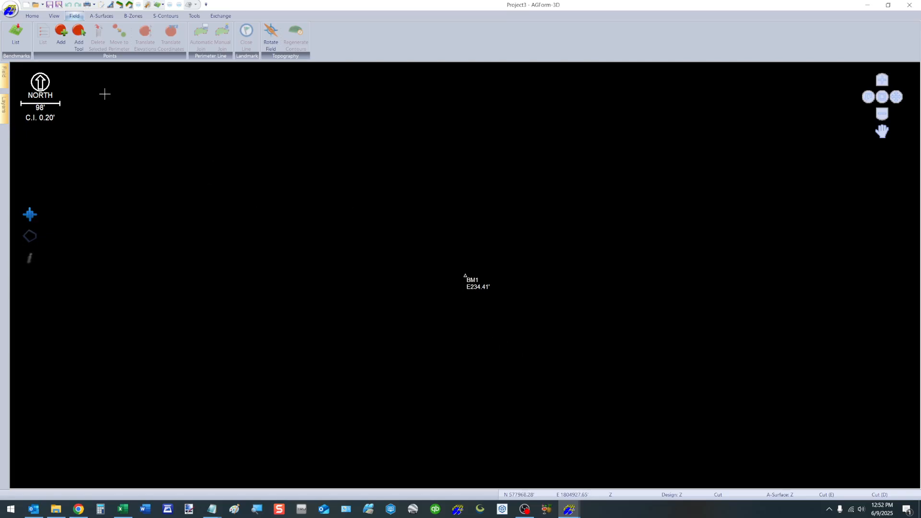
Review master benchmark BM1's coordinates and its latitude, longitude and ellipsoidal height fields in the benchmark list, then close the list
{"action": "left_click", "coordinate": [17, 32]}
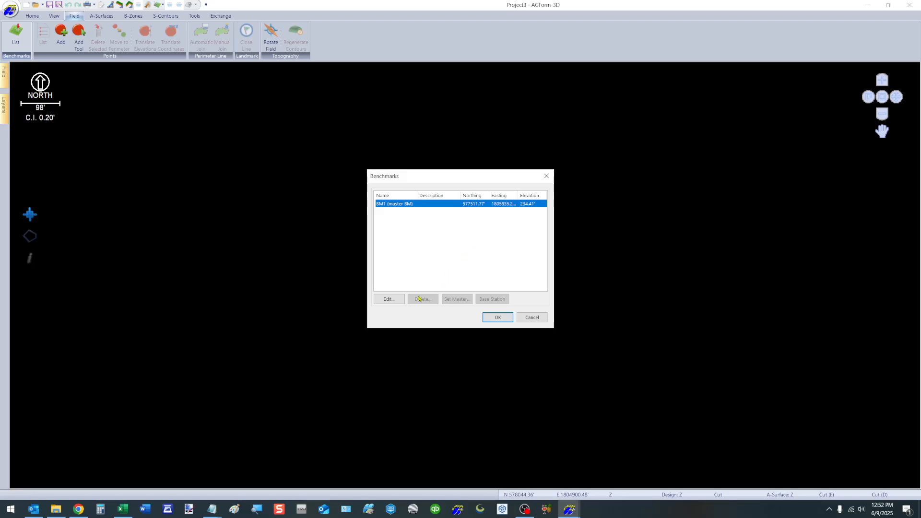
{"action": "left_click", "coordinate": [389, 299]}
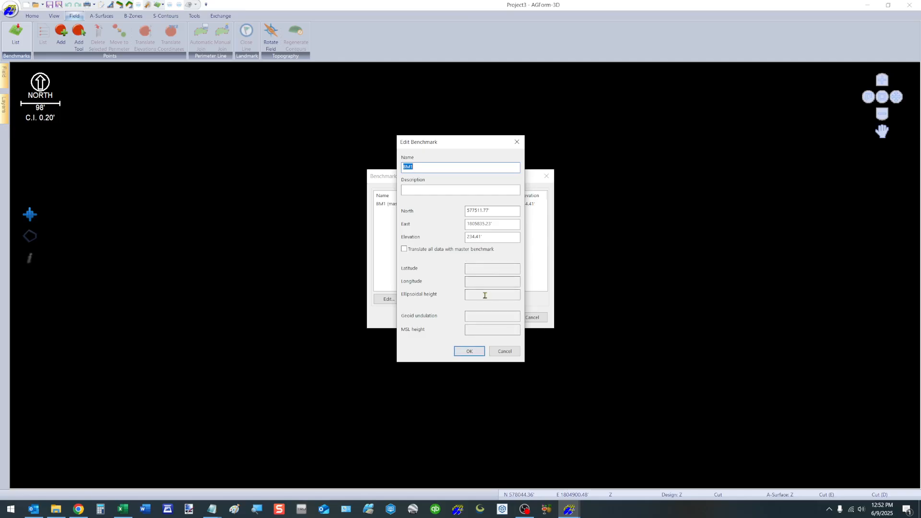
{"action": "left_click", "coordinate": [470, 351]}
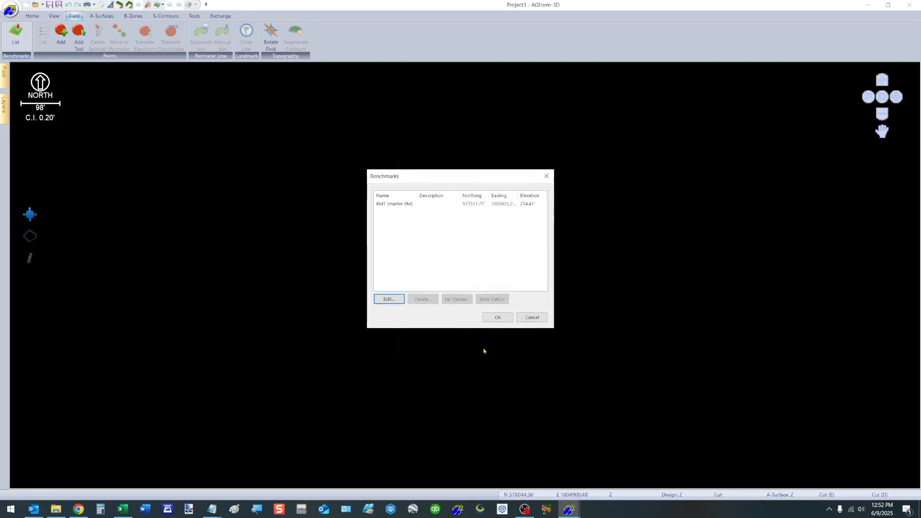
{"action": "left_click", "coordinate": [530, 318]}
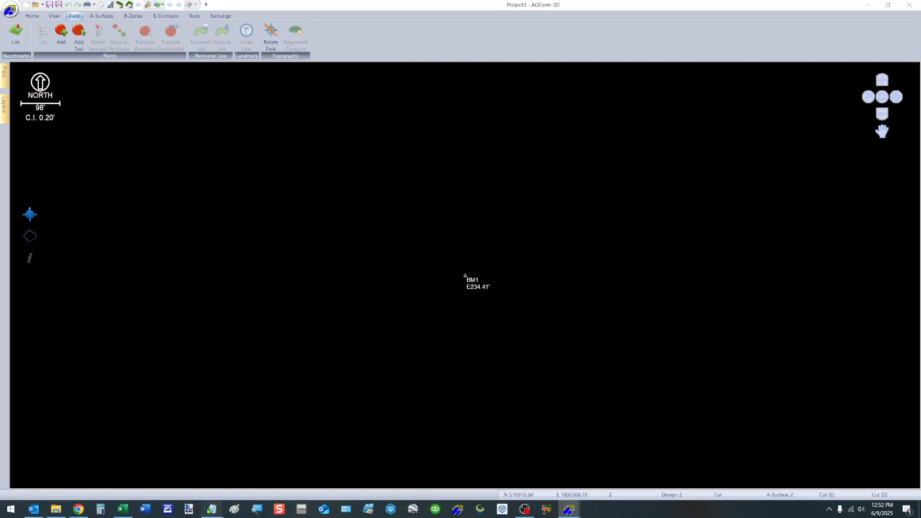
Bring up the Monette Lat-Lon_Ellip Benchmarks file in Notepad and examine the coordinates and ellipsoidal heights of its benchmarks
{"action": "mouse_move", "coordinate": [212, 509]}
{"action": "mouse_move", "coordinate": [242, 484]}
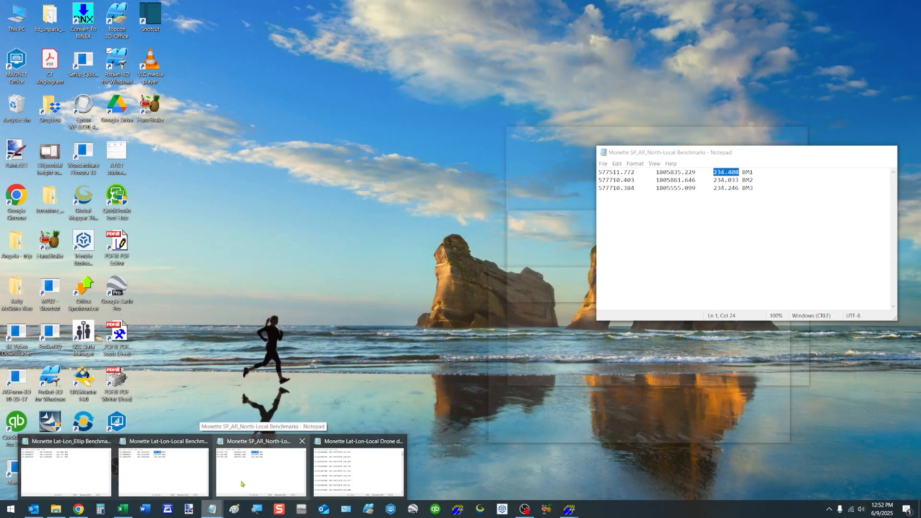
{"action": "left_click", "coordinate": [53, 468]}
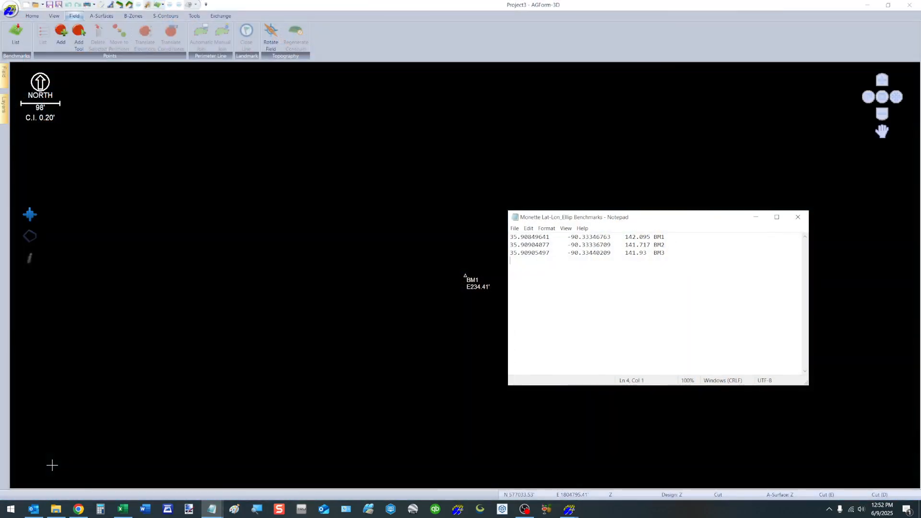
{"action": "left_click_drag", "start_coordinate": [680, 222], "coordinate": [752, 178]}
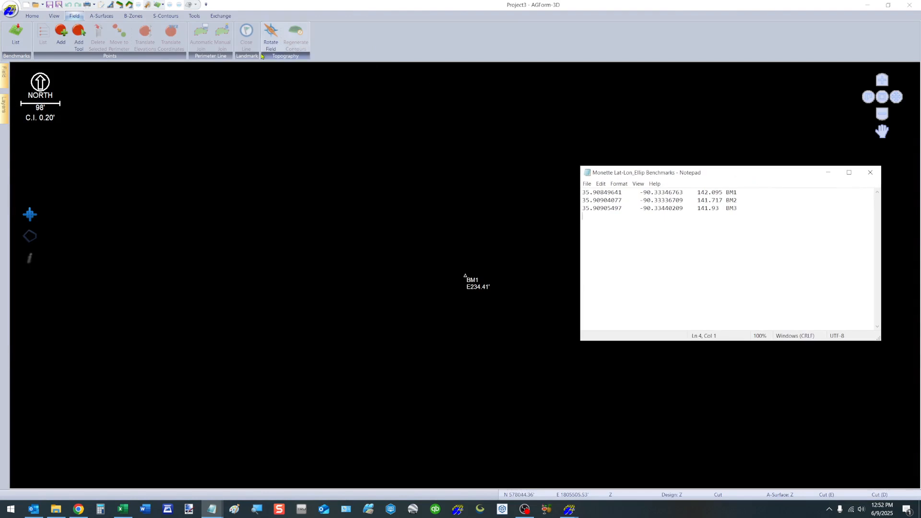
Start a text point import in AGForm-3D and choose the Monette Lat-Lon_Ellip Benchmarks file as its source
{"action": "left_click", "coordinate": [219, 16]}
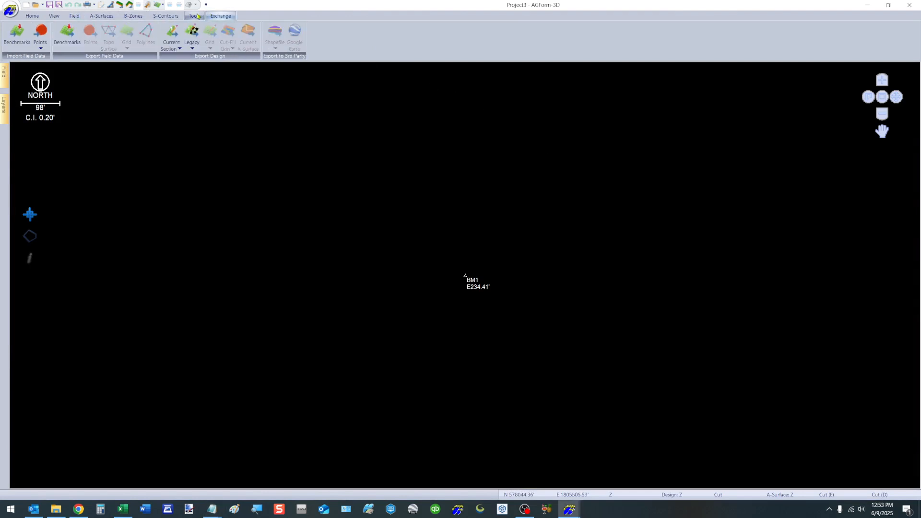
{"action": "left_click", "coordinate": [41, 30]}
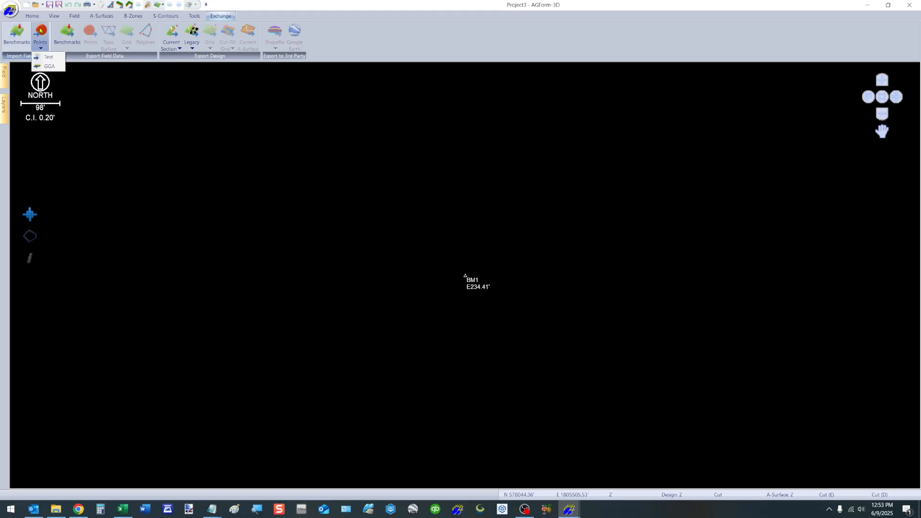
{"action": "left_click", "coordinate": [48, 56]}
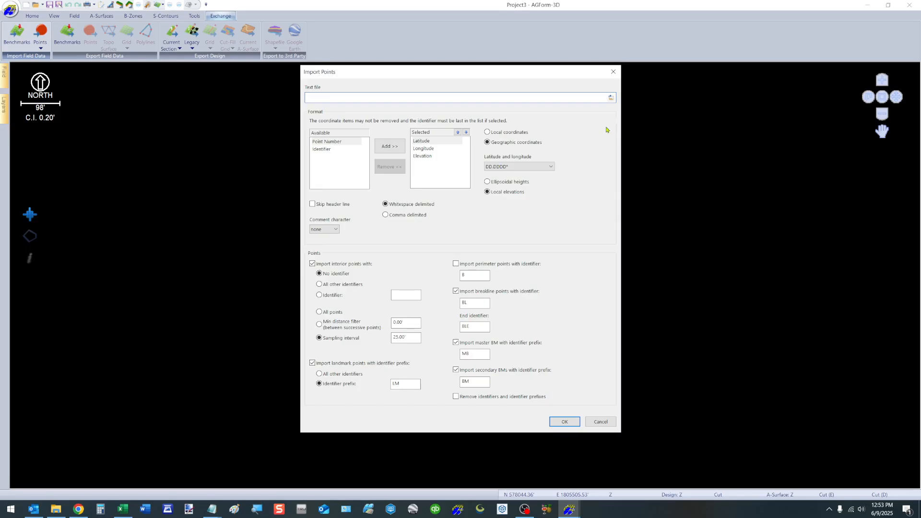
{"action": "left_click", "coordinate": [610, 98]}
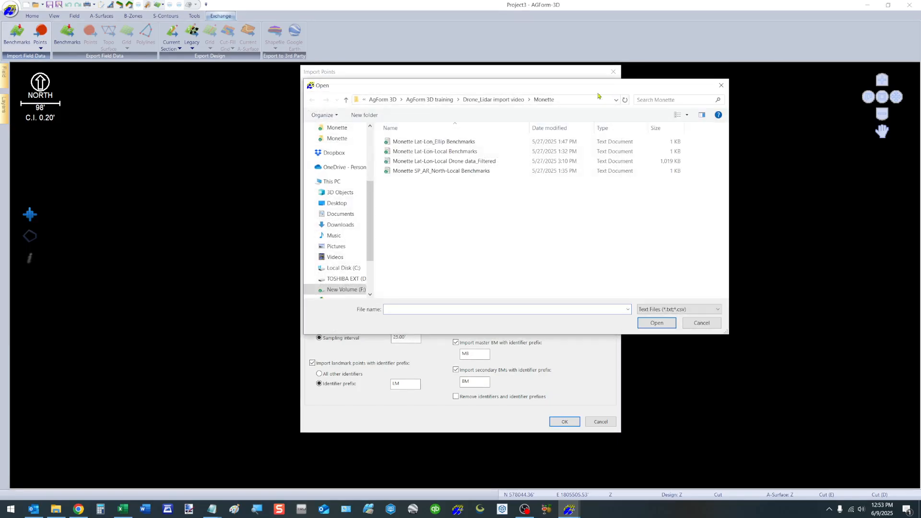
{"action": "left_click", "coordinate": [444, 142]}
{"action": "left_click", "coordinate": [653, 323]}
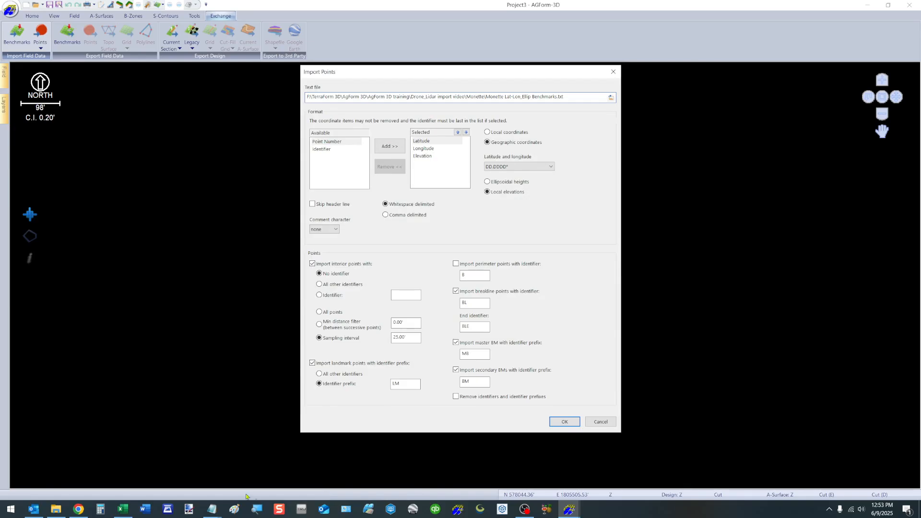
Check the column order in the Lat-Lon_Ellip benchmarks file and add Identifier as the last item of the import format
{"action": "mouse_move", "coordinate": [214, 512]}
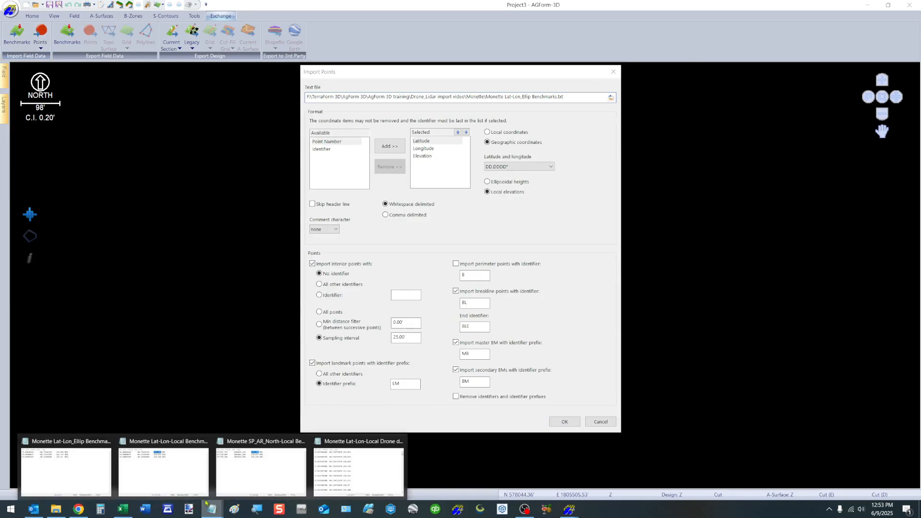
{"action": "left_click", "coordinate": [67, 468]}
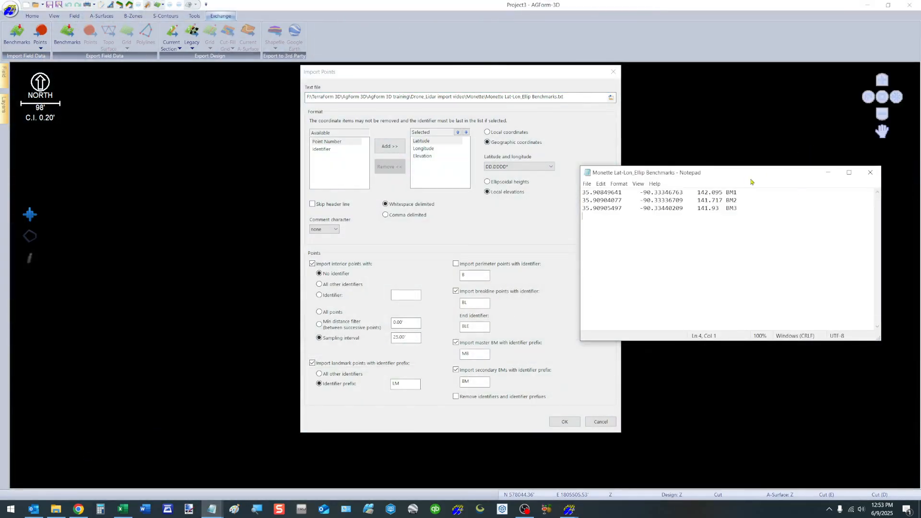
{"action": "left_click_drag", "start_coordinate": [751, 182], "coordinate": [791, 121]}
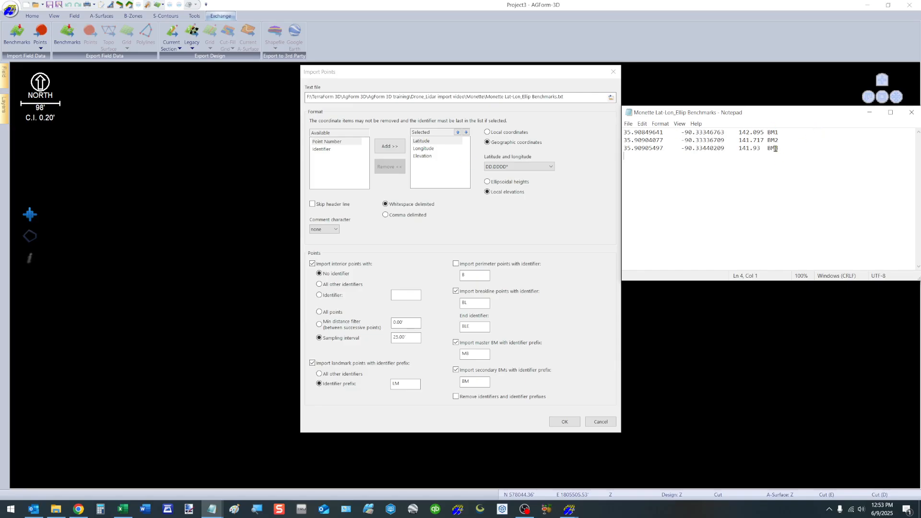
{"action": "left_click", "coordinate": [321, 150]}
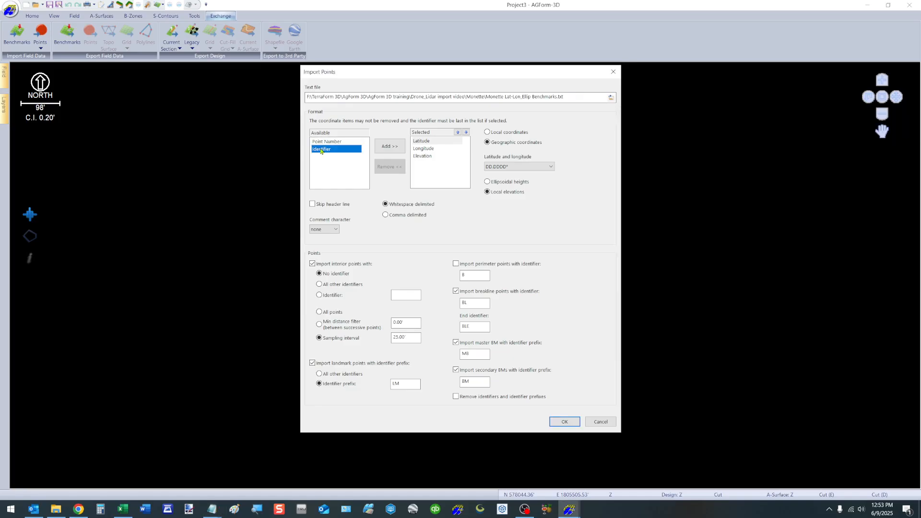
{"action": "left_click", "coordinate": [388, 147]}
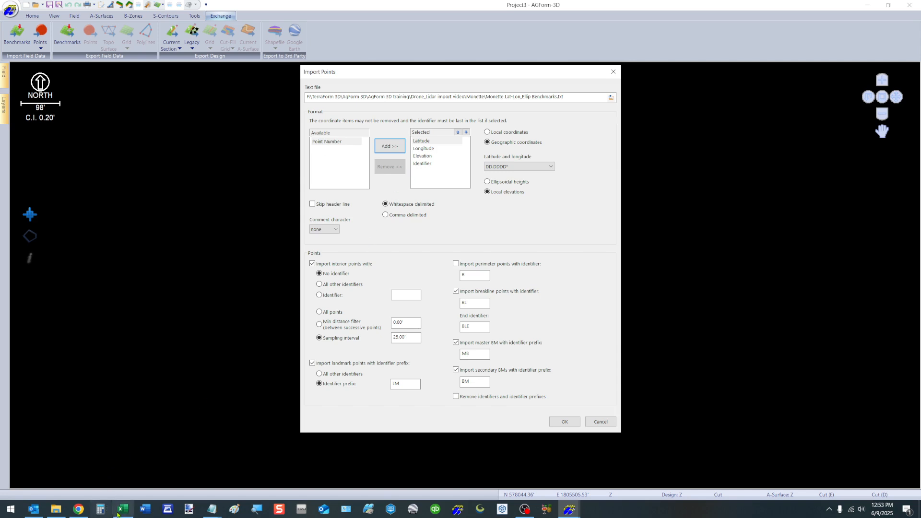
Set the import to ellipsoidal heights, check it against the benchmarks file, and accept the import settings
{"action": "left_click", "coordinate": [211, 509]}
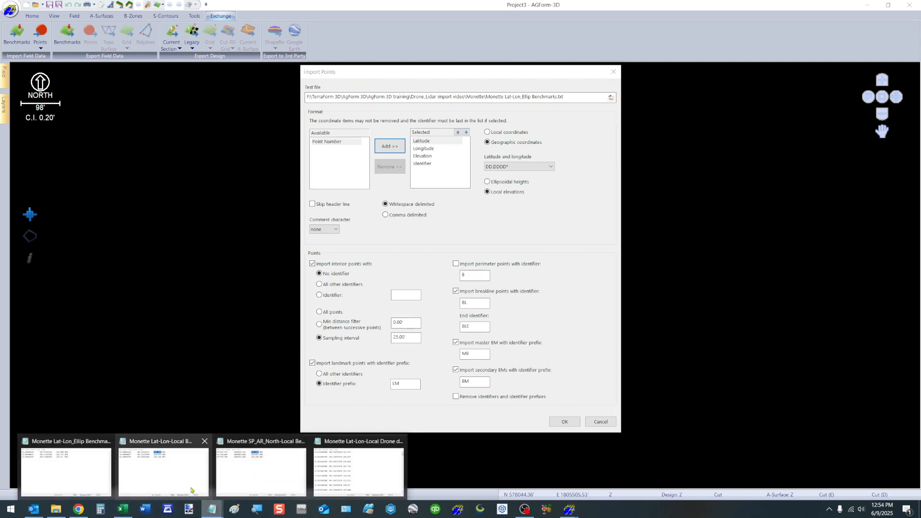
{"action": "left_click", "coordinate": [70, 468]}
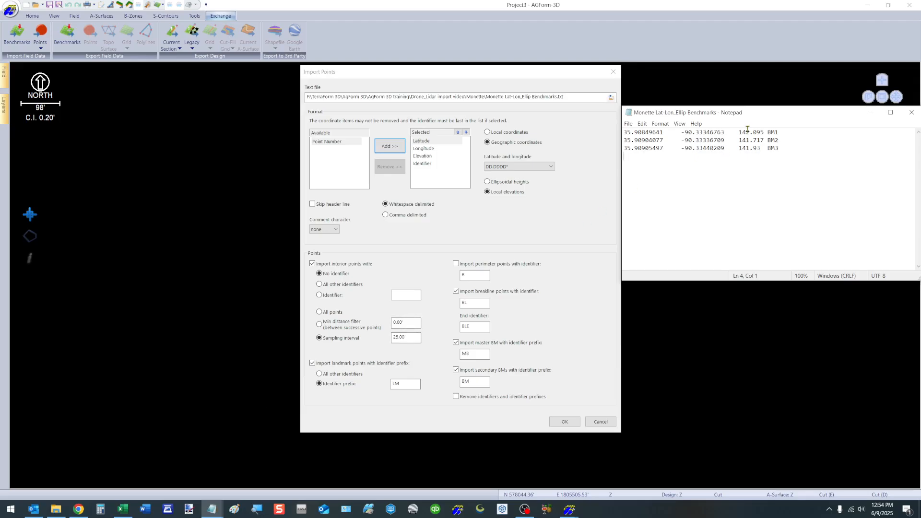
{"action": "left_click", "coordinate": [488, 183]}
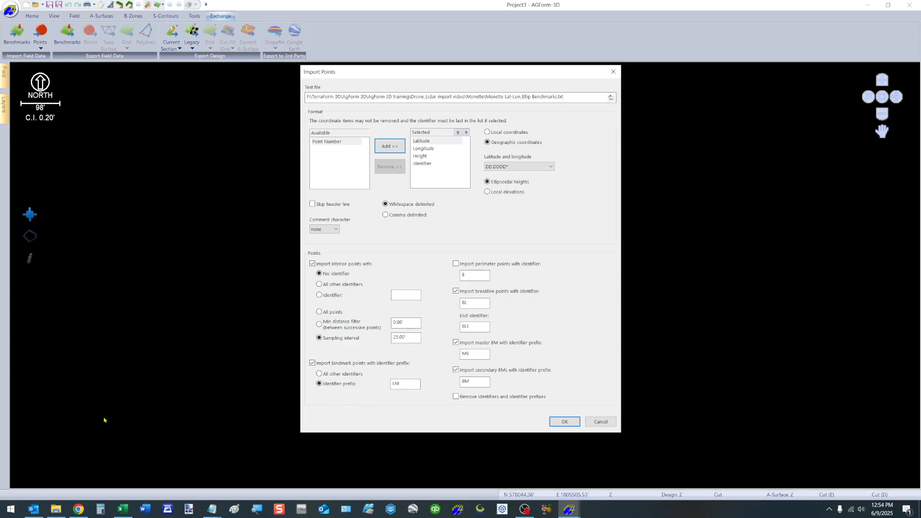
{"action": "left_click", "coordinate": [212, 508]}
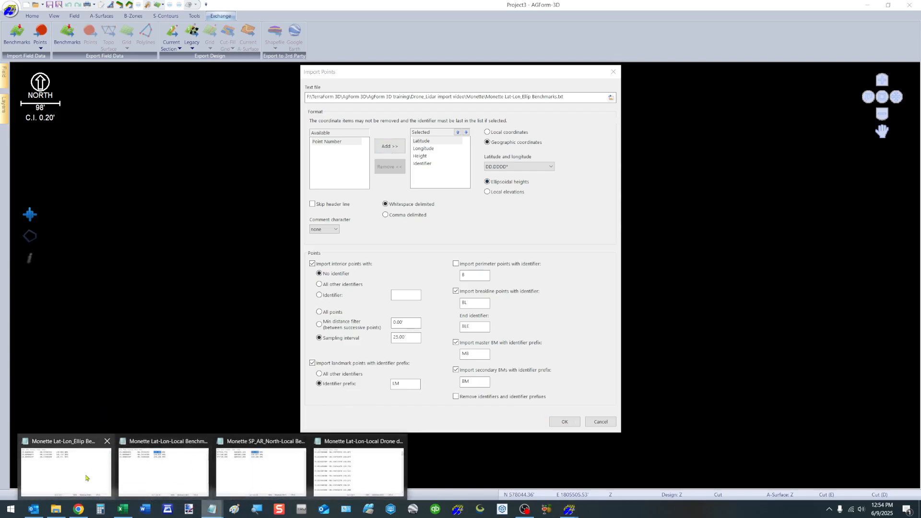
{"action": "left_click", "coordinate": [67, 468]}
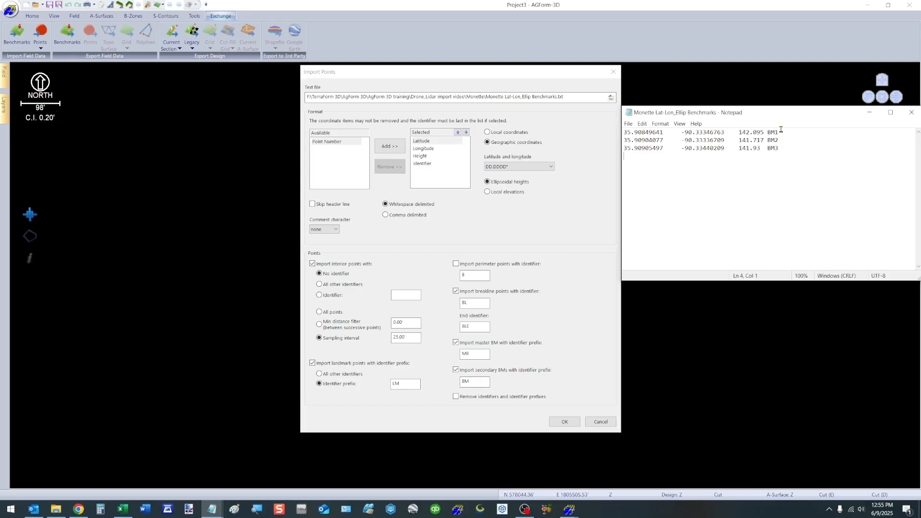
{"action": "left_click", "coordinate": [566, 422]}
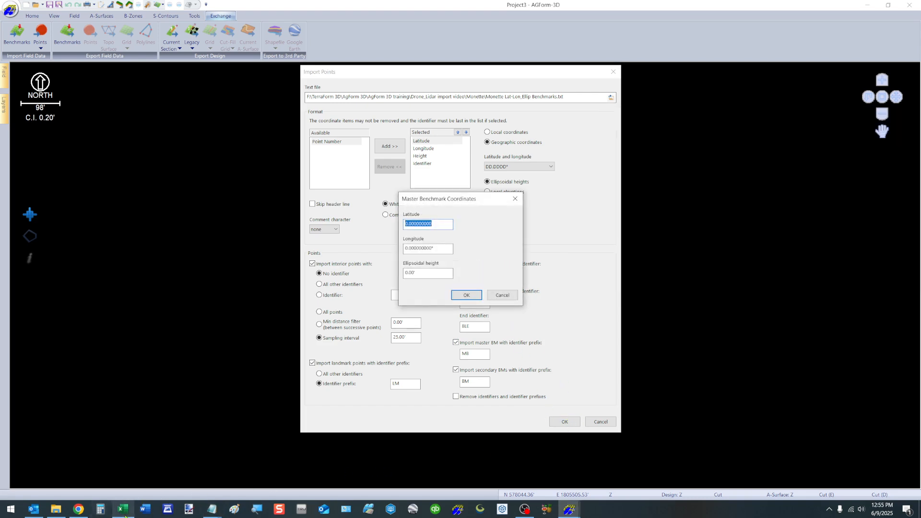
Copy BM1's latitude 35.90849641 from the Lat-Lon_Ellip benchmarks file into the master benchmark's Latitude value
{"action": "left_click", "coordinate": [212, 509]}
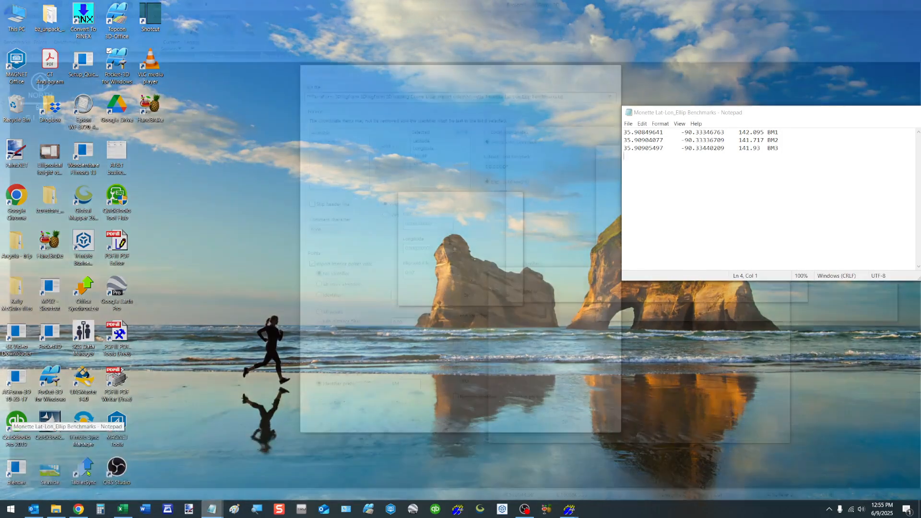
{"action": "left_click", "coordinate": [67, 470]}
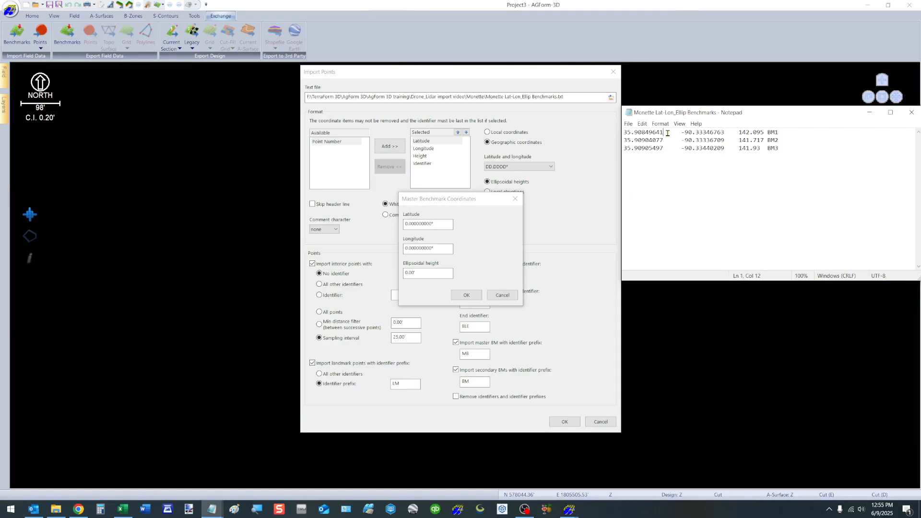
{"action": "left_click_drag", "start_coordinate": [665, 132], "coordinate": [622, 132]}
{"action": "right_click", "coordinate": [636, 131]}
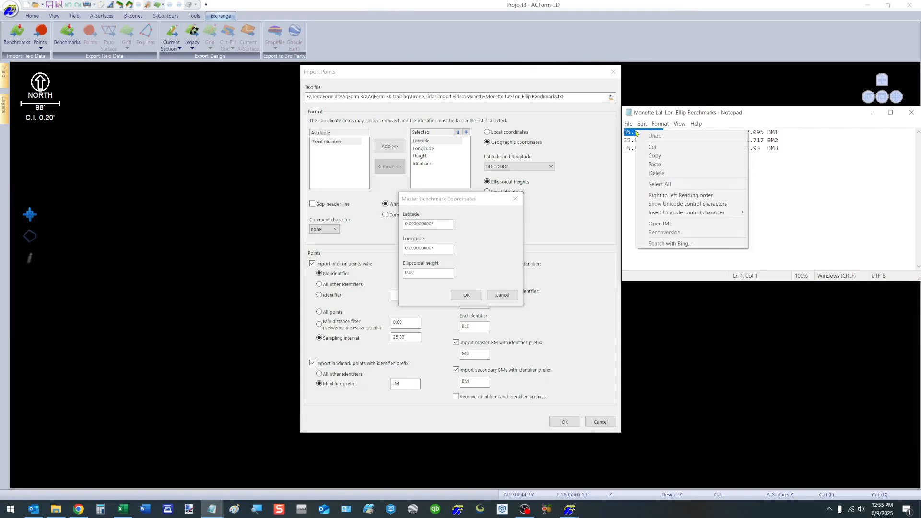
{"action": "left_click", "coordinate": [655, 156]}
{"action": "left_click", "coordinate": [446, 224]}
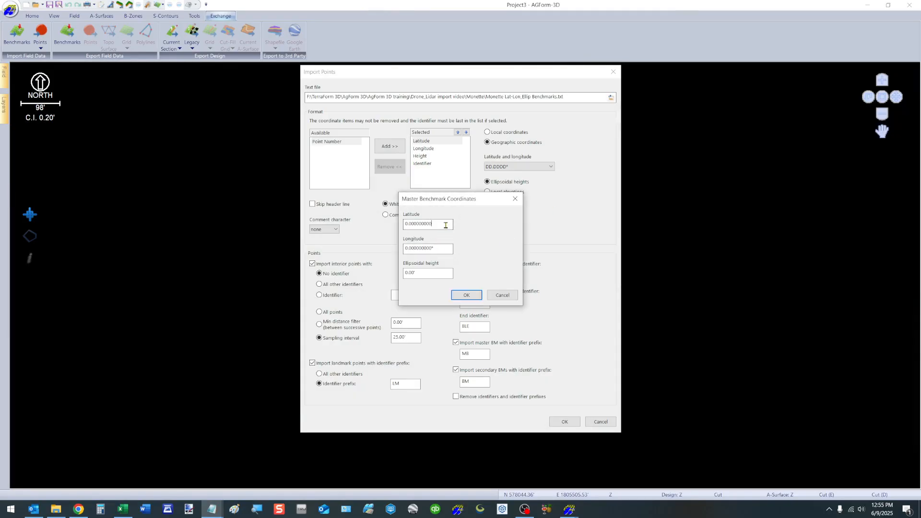
{"action": "left_click_drag", "start_coordinate": [438, 224], "coordinate": [371, 227]}
{"action": "right_click", "coordinate": [440, 224]}
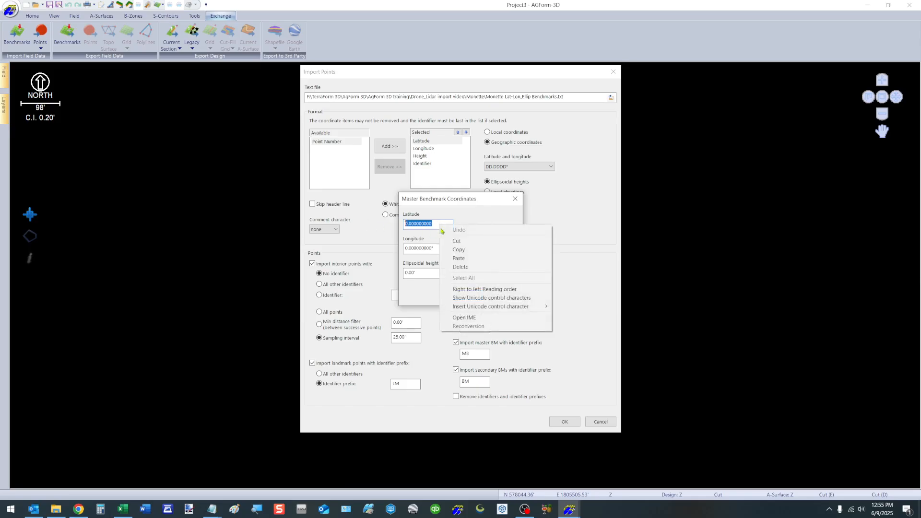
{"action": "left_click", "coordinate": [459, 258]}
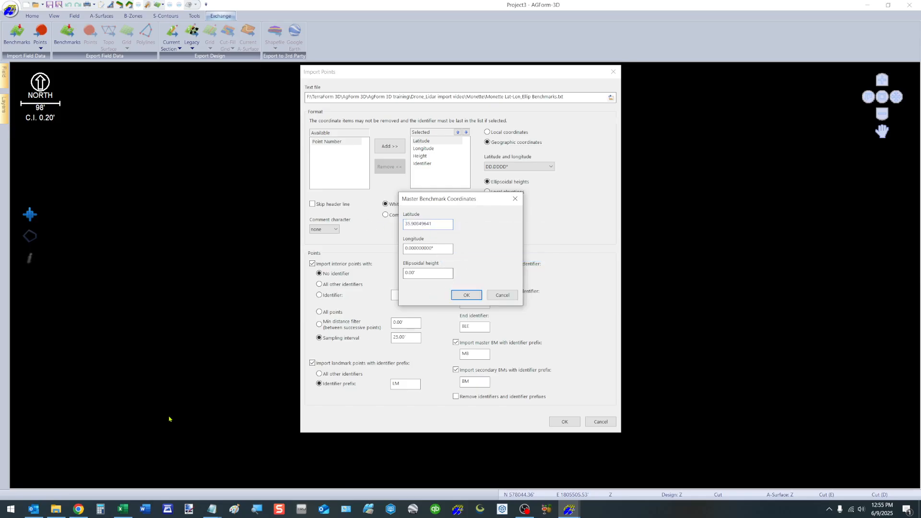
Copy BM1's longitude -90.33346763 from the Lat-Lon_Ellip benchmarks file into the master benchmark's Longitude value
{"action": "mouse_move", "coordinate": [212, 511]}
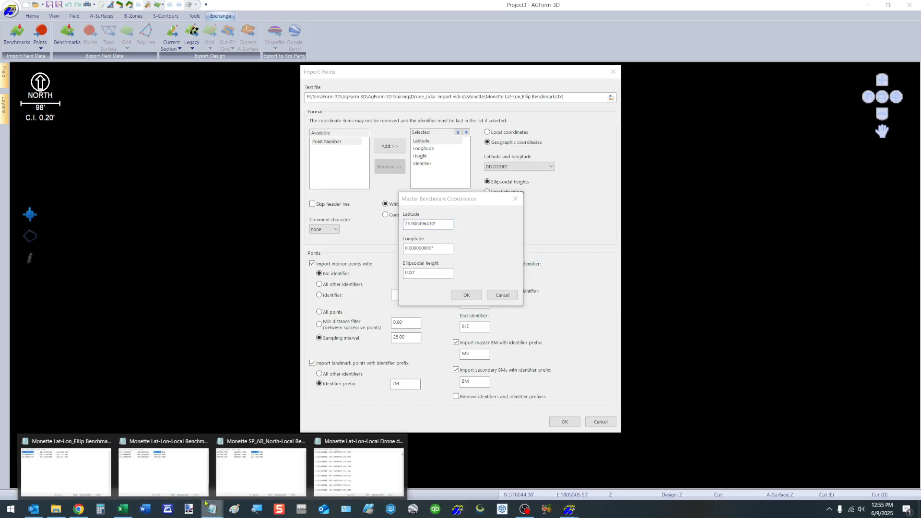
{"action": "left_click", "coordinate": [77, 463]}
{"action": "left_click_drag", "start_coordinate": [725, 132], "coordinate": [680, 132]}
{"action": "right_click", "coordinate": [693, 132]}
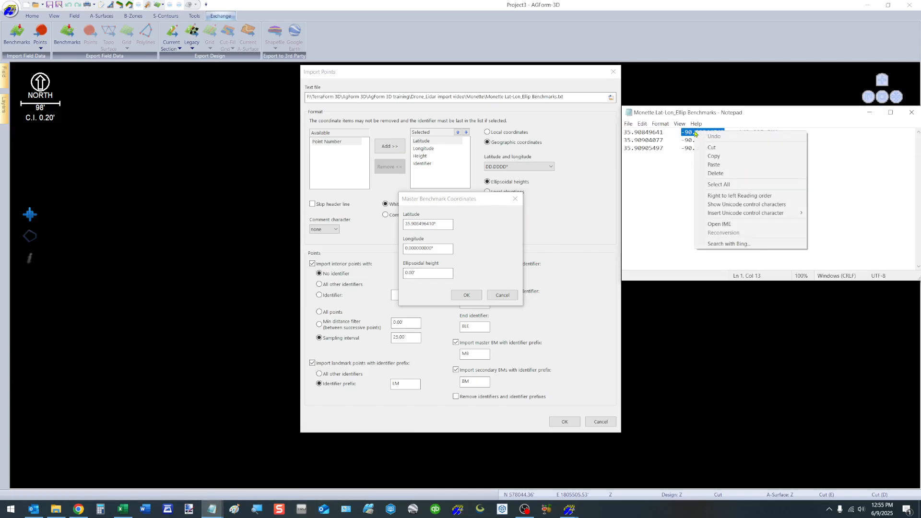
{"action": "left_click", "coordinate": [707, 155]}
{"action": "double_click", "coordinate": [441, 248]}
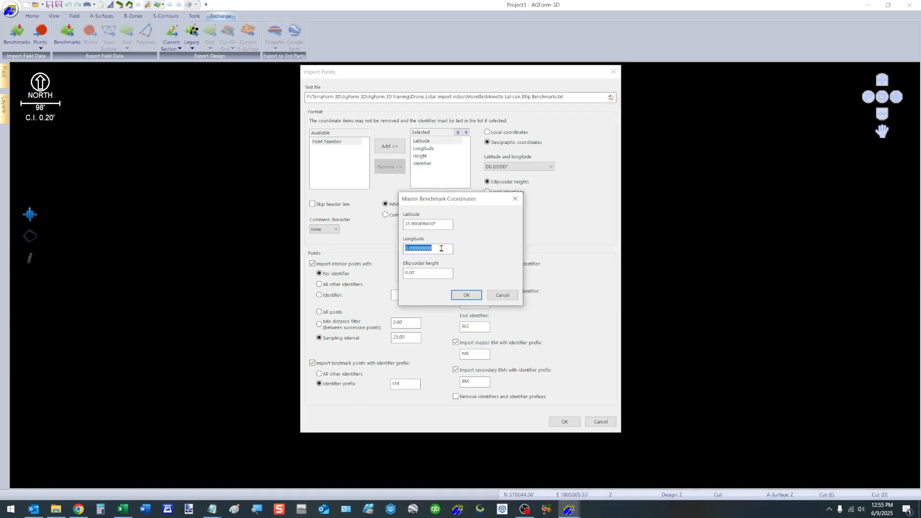
{"action": "right_click", "coordinate": [441, 249]}
{"action": "left_click", "coordinate": [461, 283]}
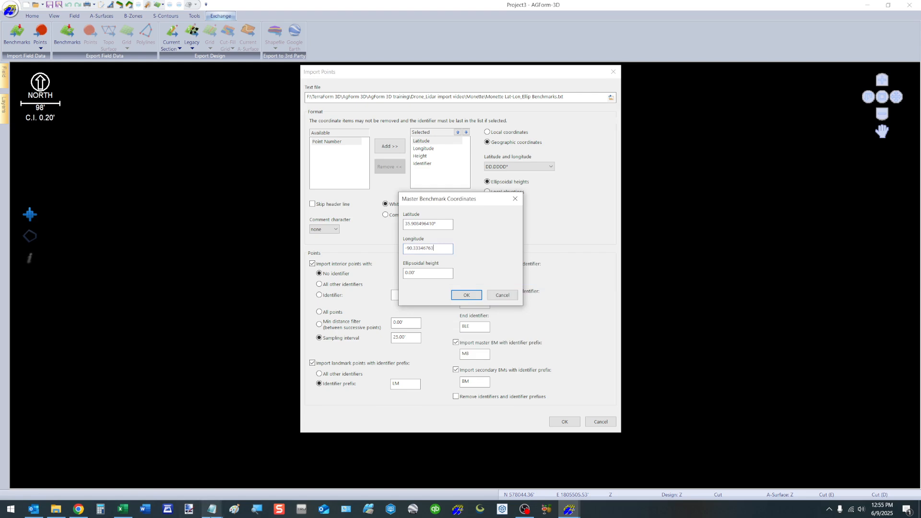
Copy BM1's height 142.095 from the Lat-Lon_Ellip benchmarks file into the master benchmark's Ellipsoidal height value
{"action": "mouse_move", "coordinate": [211, 508]}
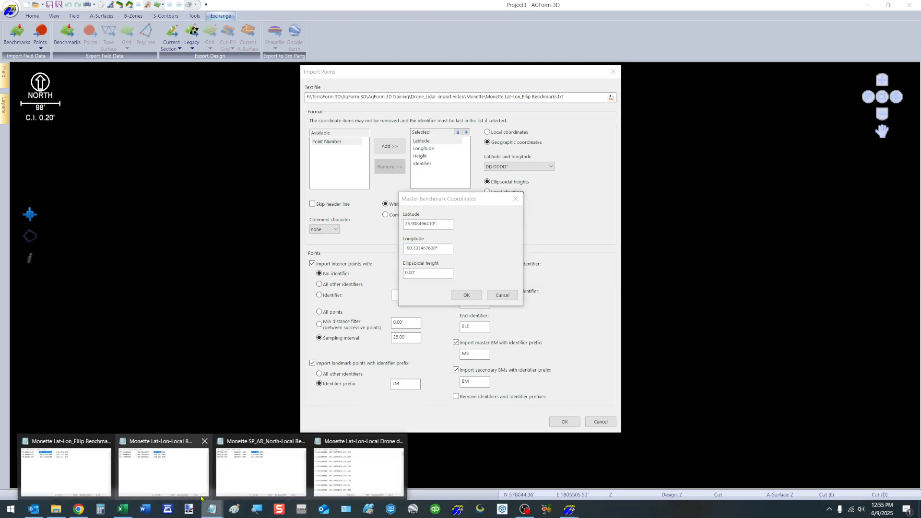
{"action": "left_click", "coordinate": [85, 471]}
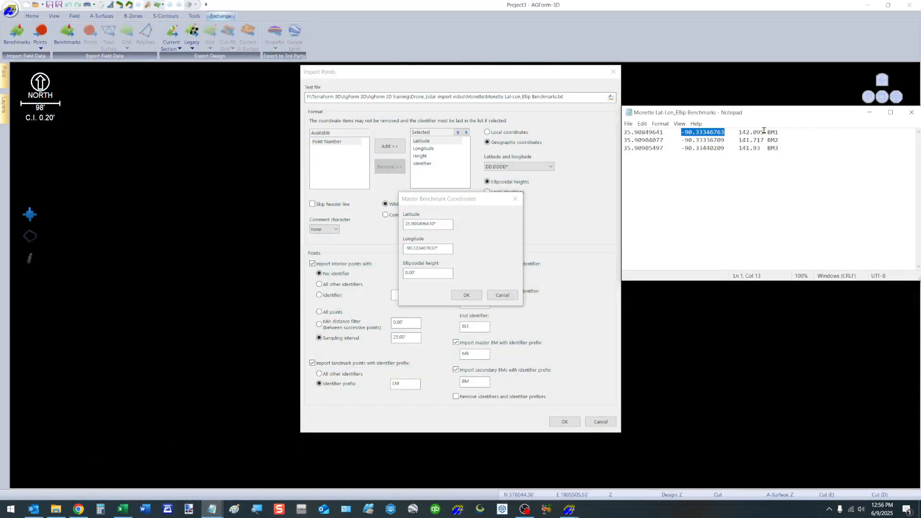
{"action": "left_click_drag", "start_coordinate": [765, 131], "coordinate": [739, 133]}
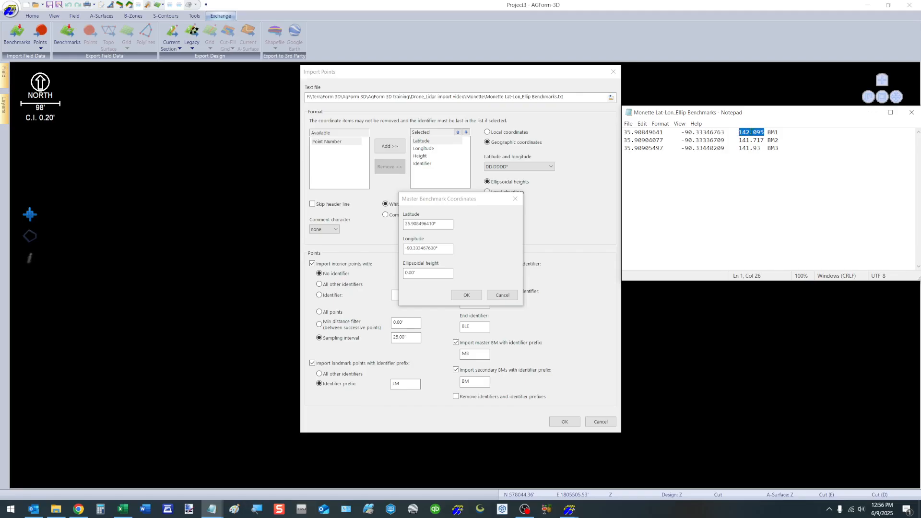
{"action": "right_click", "coordinate": [754, 131]}
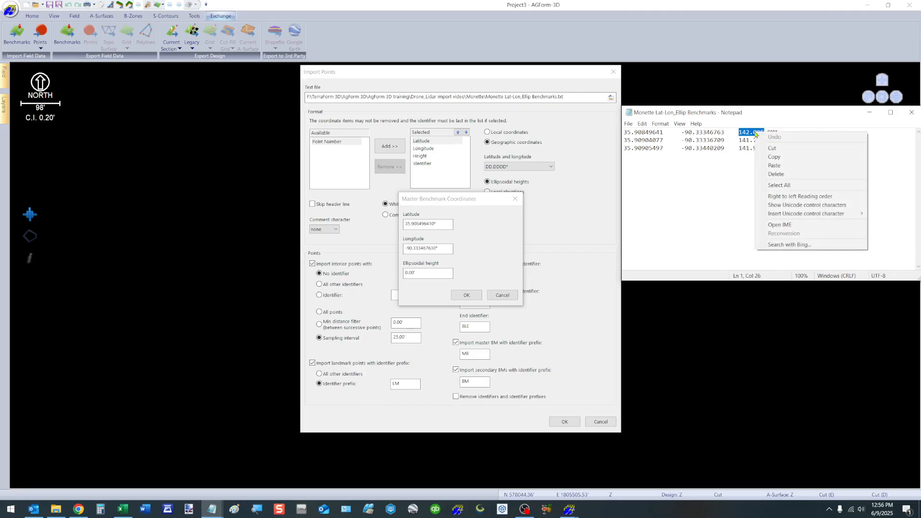
{"action": "left_click", "coordinate": [770, 156]}
{"action": "left_click", "coordinate": [439, 274]}
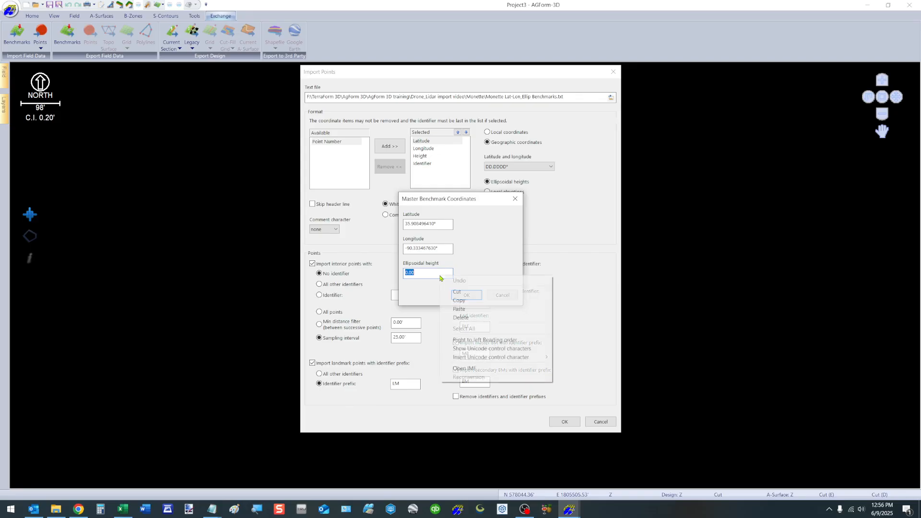
{"action": "right_click", "coordinate": [440, 275]}
{"action": "left_click", "coordinate": [461, 310]}
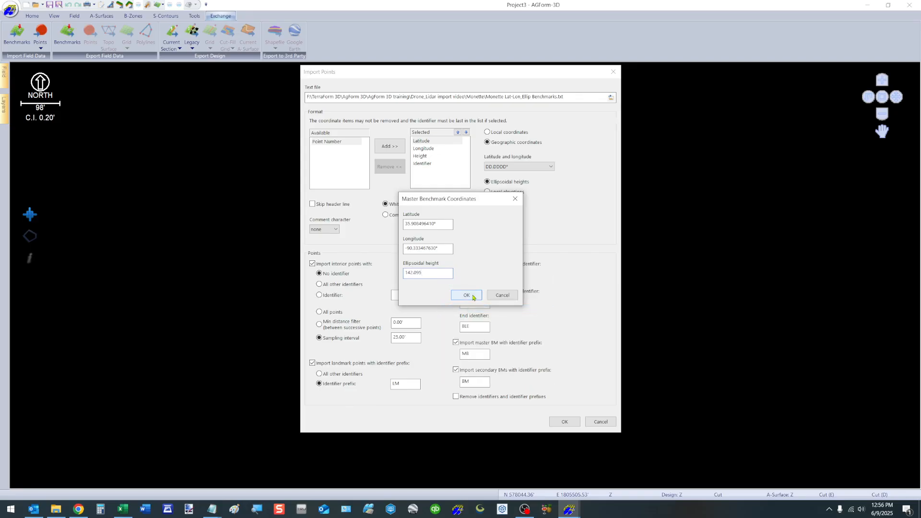
Accept the master benchmark coordinates to finish importing the benchmarks, and review the details of the master BM1 in the benchmark list
{"action": "left_click", "coordinate": [473, 297]}
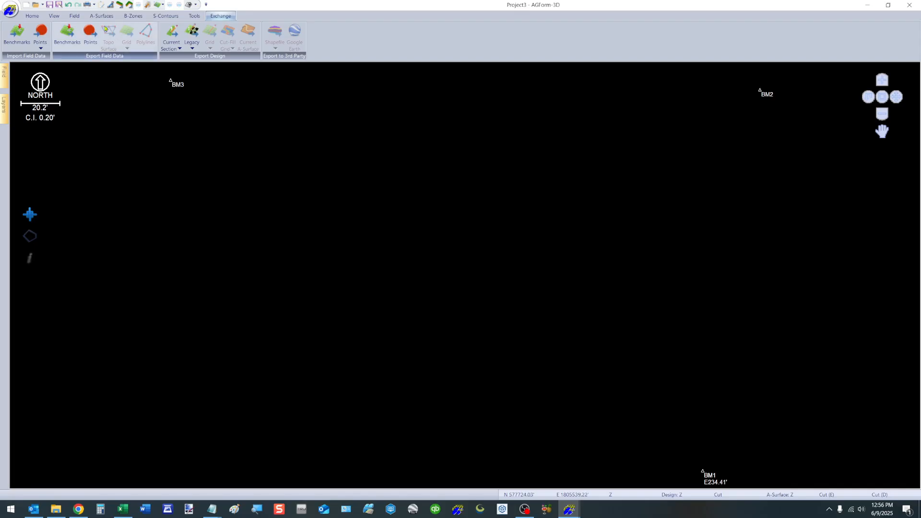
{"action": "left_click", "coordinate": [76, 15]}
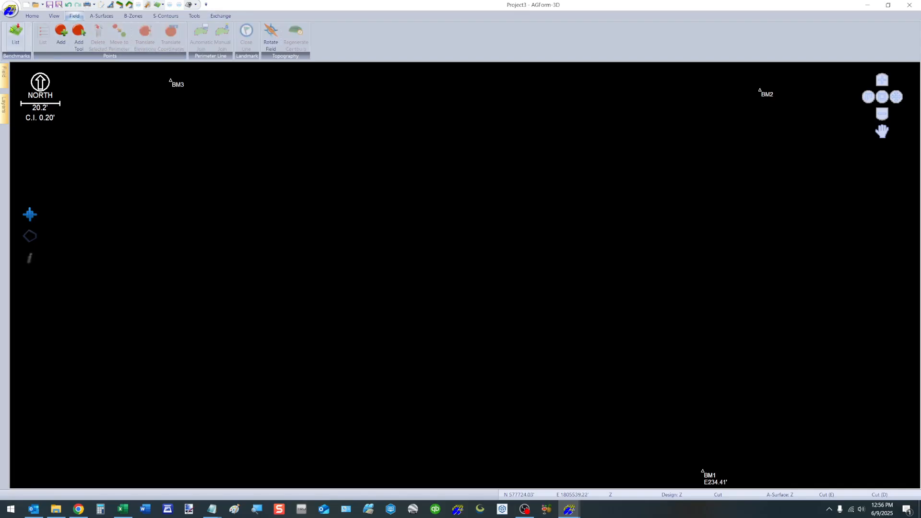
{"action": "left_click", "coordinate": [15, 32]}
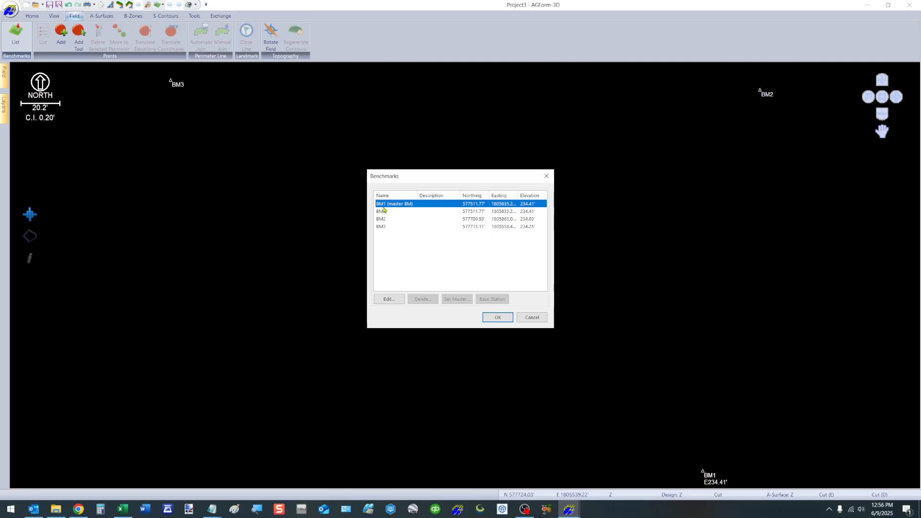
{"action": "left_click", "coordinate": [387, 299]}
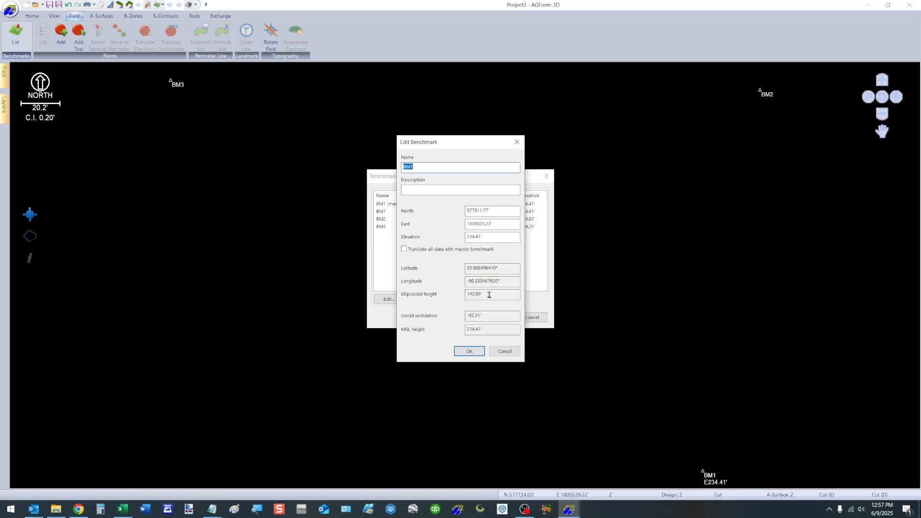
{"action": "left_click", "coordinate": [470, 352]}
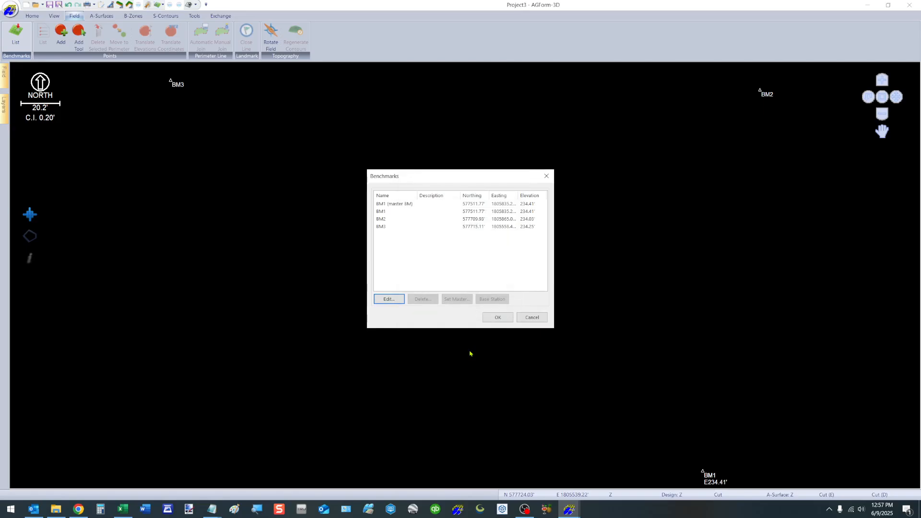
Review BM2's coordinates, ellipsoidal height and geoid undulation, and close the benchmark list
{"action": "left_click", "coordinate": [380, 212]}
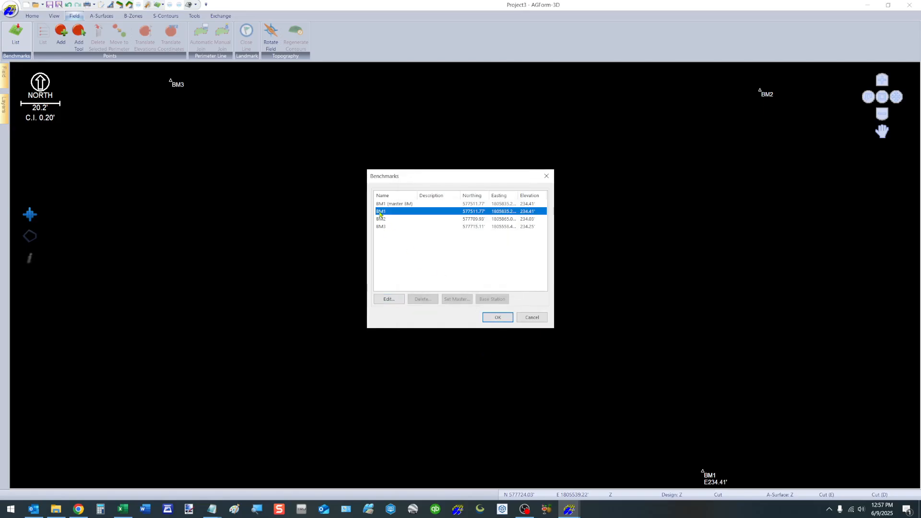
{"action": "left_click", "coordinate": [381, 220]}
{"action": "left_click", "coordinate": [390, 300]}
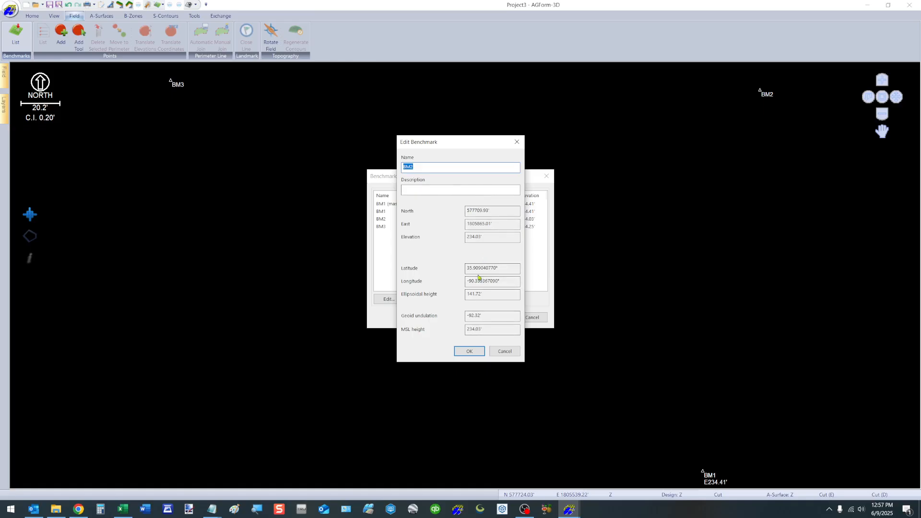
{"action": "left_click", "coordinate": [469, 353]}
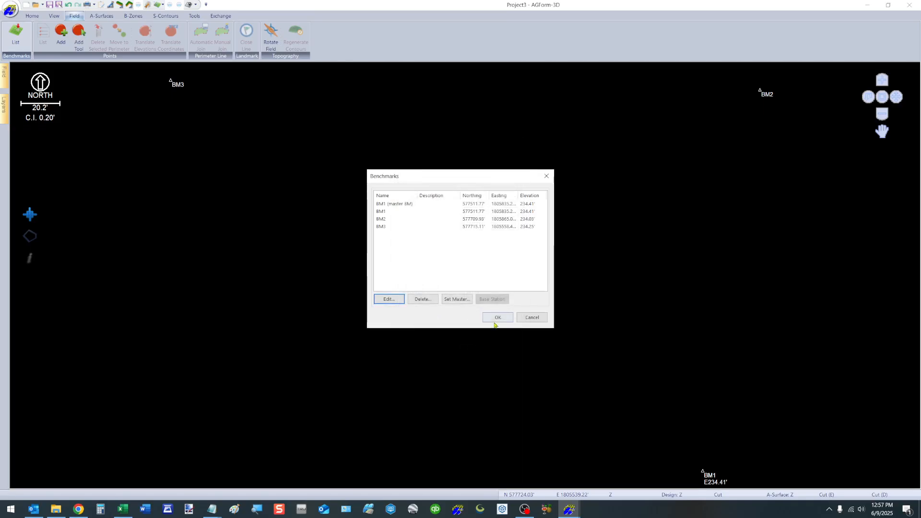
{"action": "left_click", "coordinate": [498, 318]}
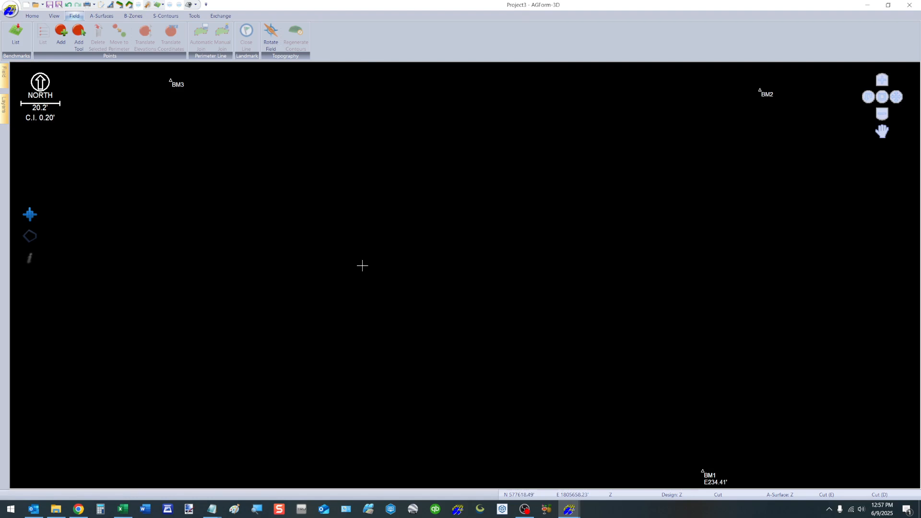
Show the aerial imagery behind the benchmarks, examine their location around County Road 230, and hide the imagery again
{"action": "left_click", "coordinate": [188, 5]}
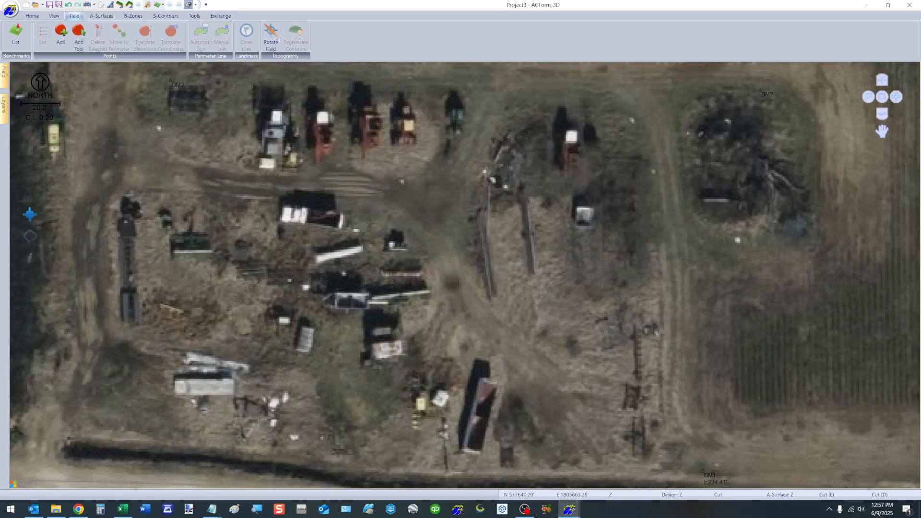
{"action": "scroll", "coordinate": [372, 224], "scroll_direction": "down", "scroll_amount": 5}
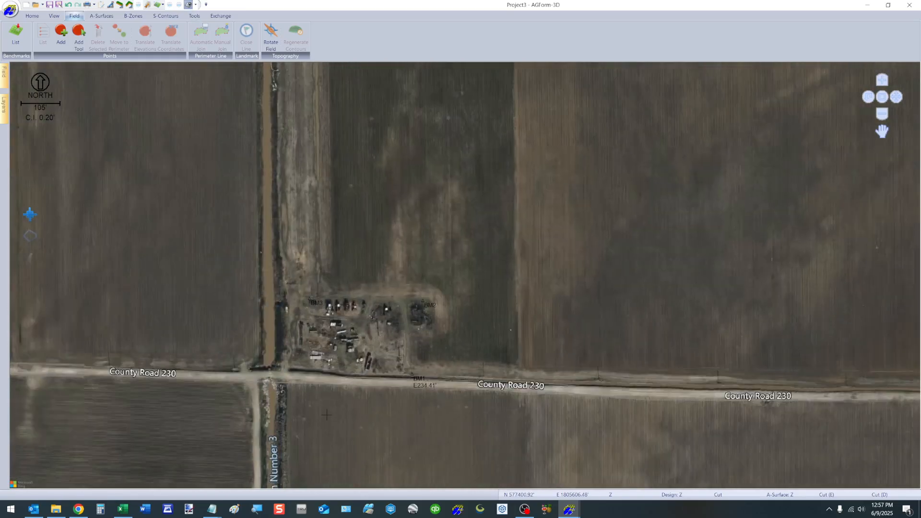
{"action": "scroll", "coordinate": [326, 415], "scroll_direction": "down", "scroll_amount": 4}
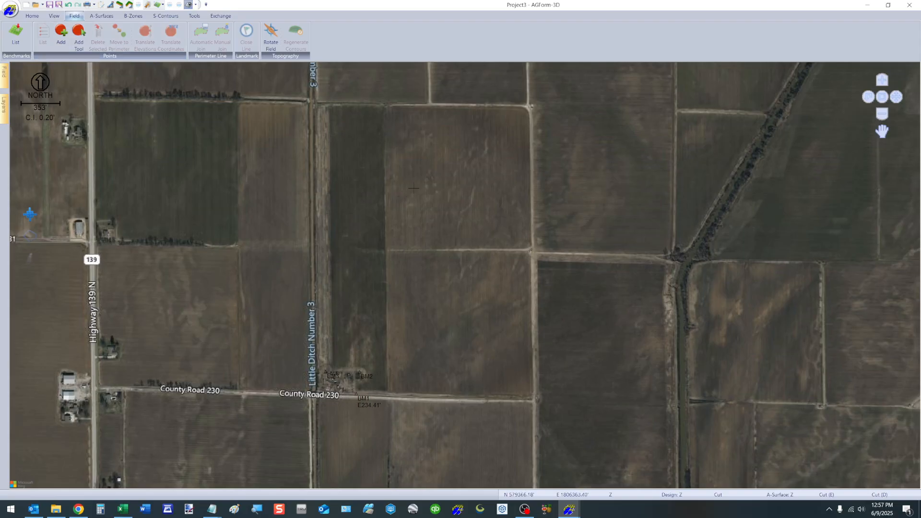
{"action": "scroll", "coordinate": [312, 390], "scroll_direction": "up", "scroll_amount": 5}
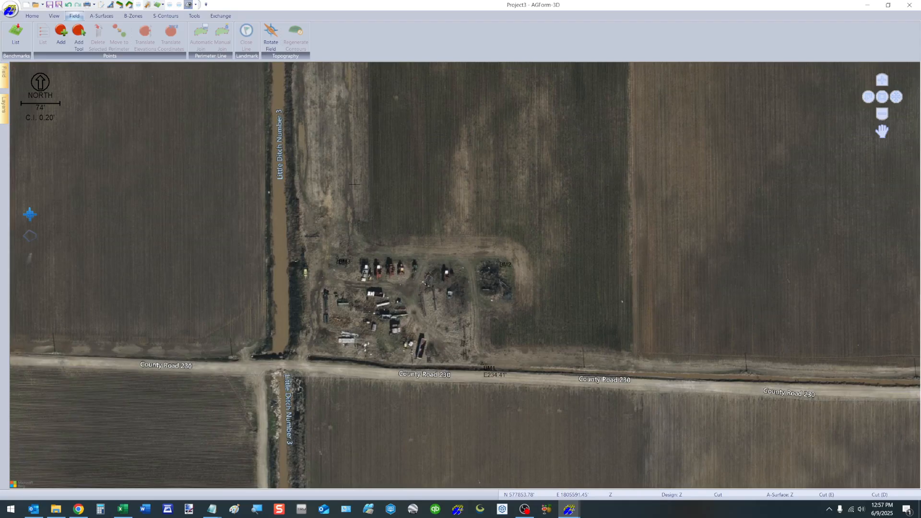
{"action": "left_click", "coordinate": [190, 4]}
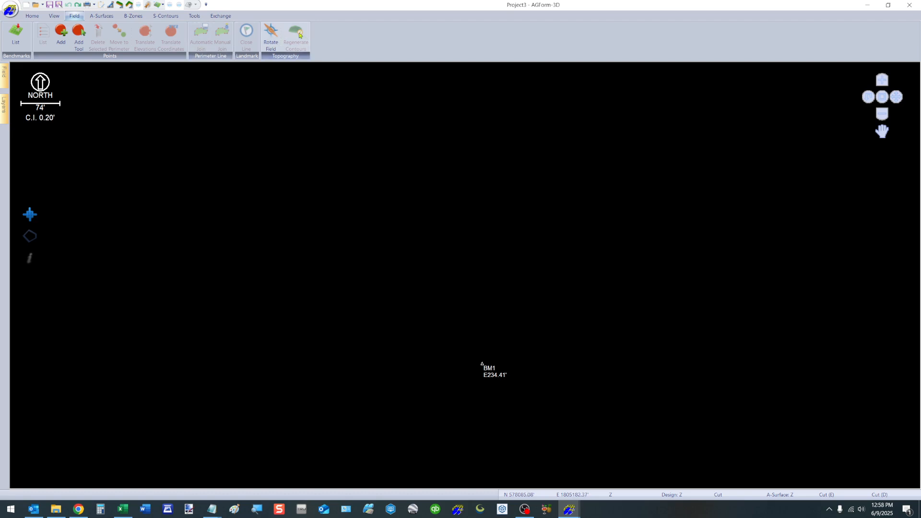
Start a text points import with local elevations and load the Monette Lat-Lon-Local Benchmarks file
{"action": "left_click", "coordinate": [221, 16]}
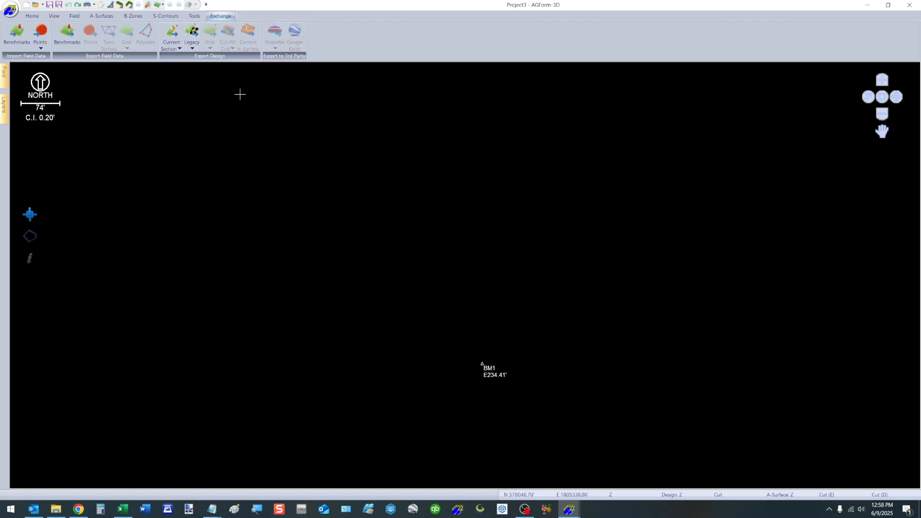
{"action": "left_click", "coordinate": [41, 45]}
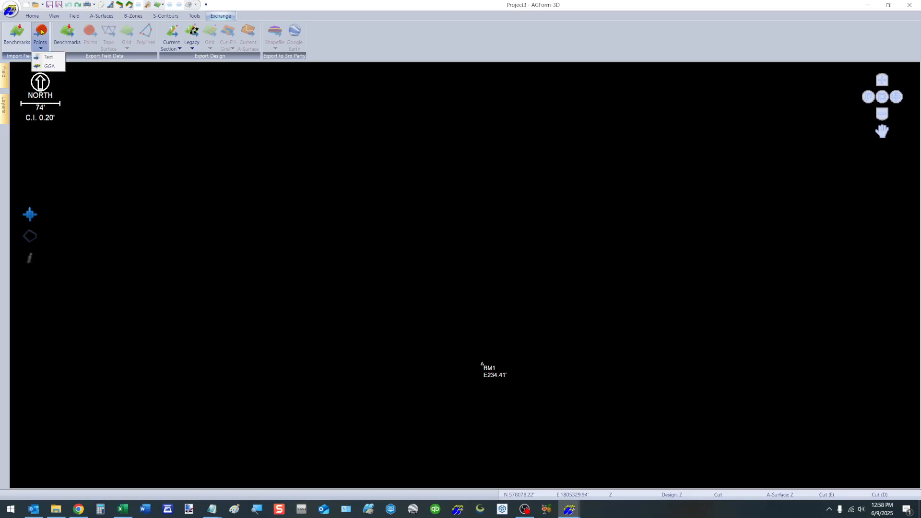
{"action": "left_click", "coordinate": [45, 57]}
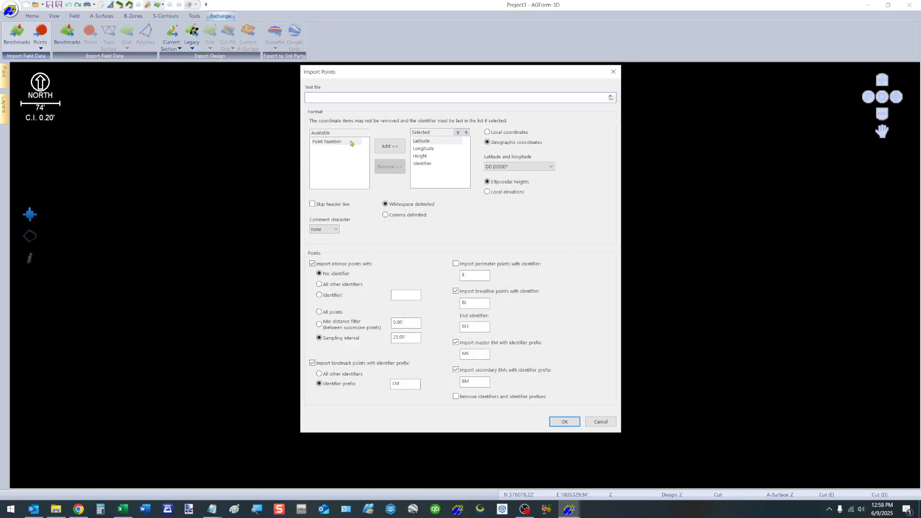
{"action": "left_click", "coordinate": [487, 192]}
{"action": "left_click", "coordinate": [612, 98]}
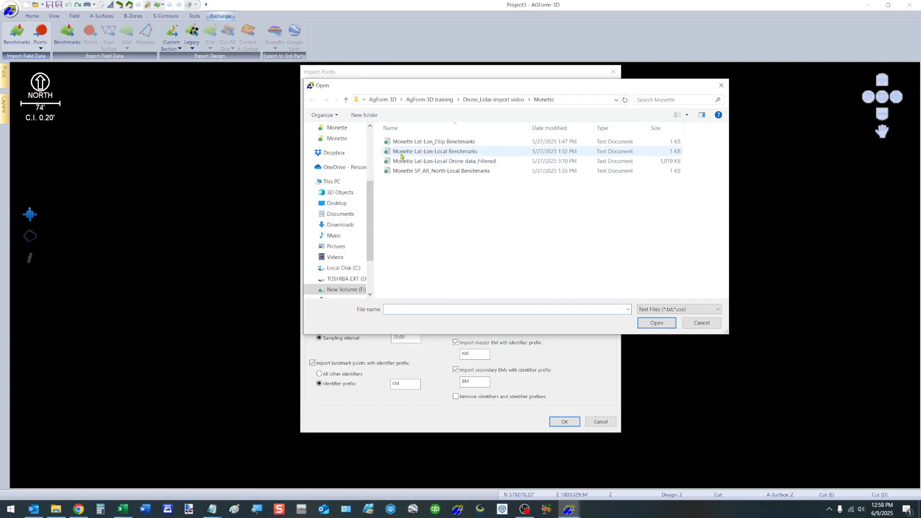
{"action": "double_click", "coordinate": [448, 153]}
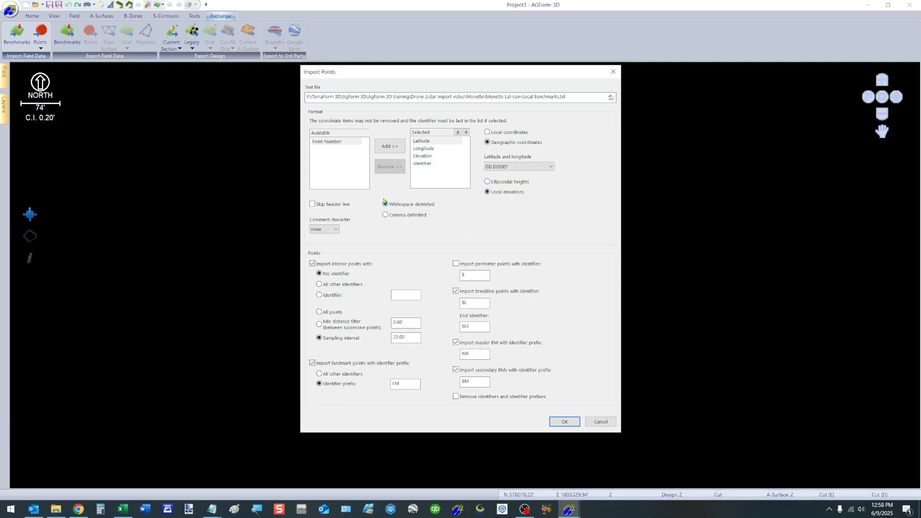
Compare the import format with the contents of the Lat-Lon-Local benchmarks file and accept the import settings
{"action": "left_click", "coordinate": [201, 503]}
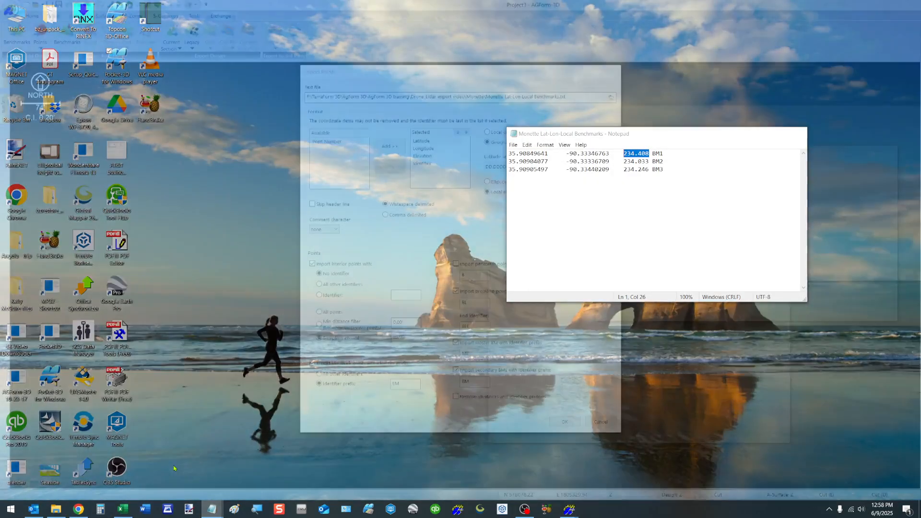
{"action": "left_click", "coordinate": [175, 469]}
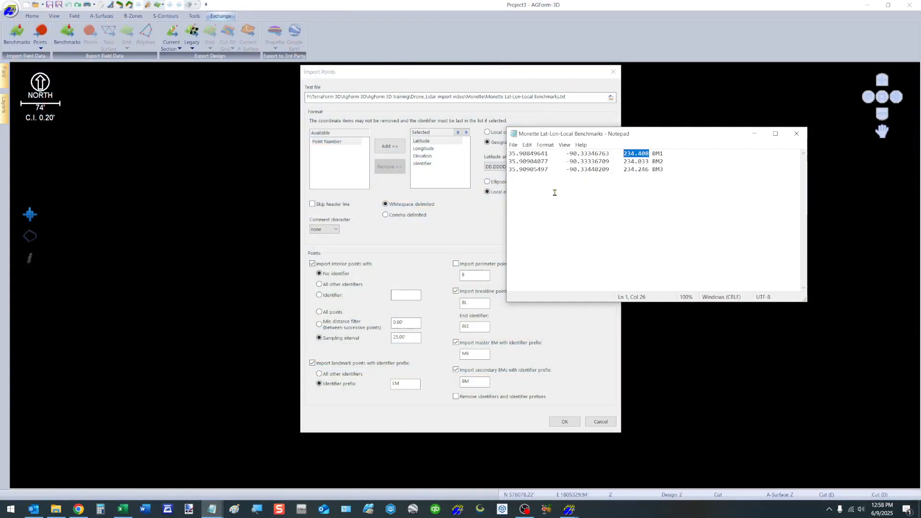
{"action": "left_click_drag", "start_coordinate": [647, 137], "coordinate": [764, 140]}
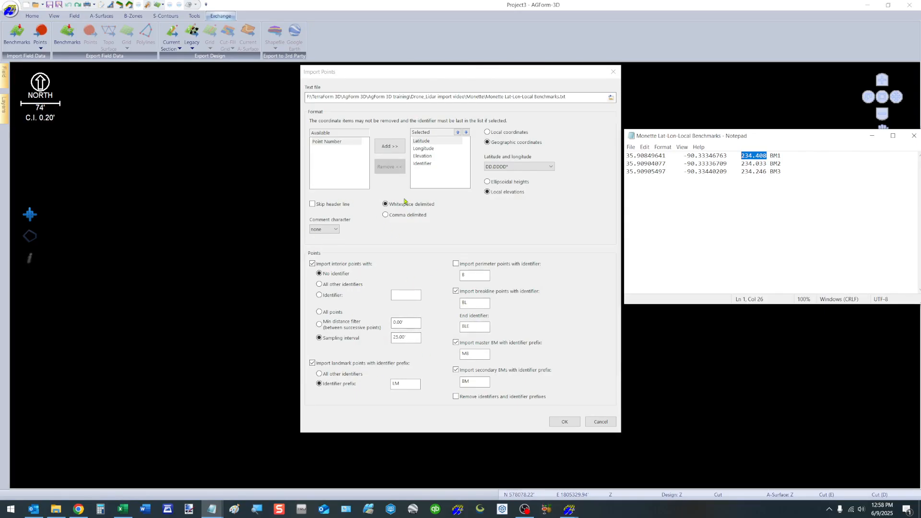
{"action": "left_click", "coordinate": [566, 422]}
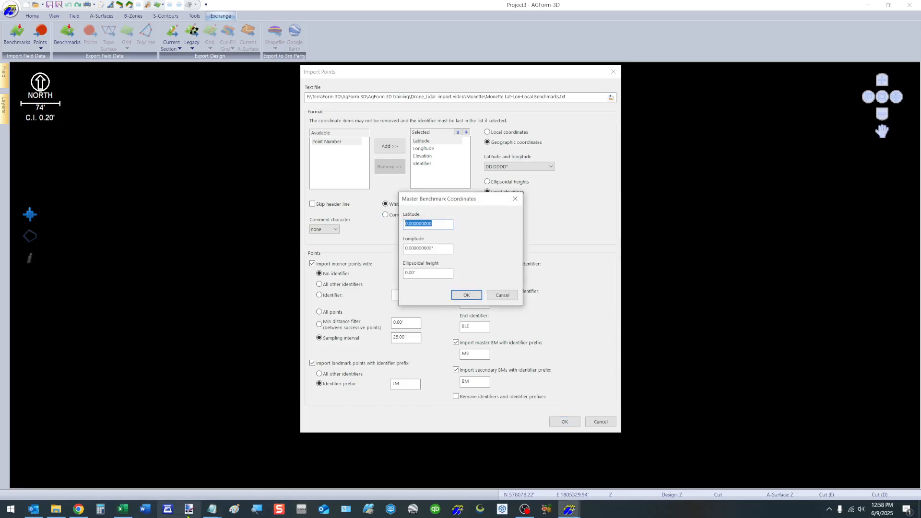
Copy BM1's latitude 35.90849641 from the Lat-Lon-Local benchmarks file into the master benchmark's Latitude value
{"action": "mouse_move", "coordinate": [212, 510]}
{"action": "left_click", "coordinate": [206, 481]}
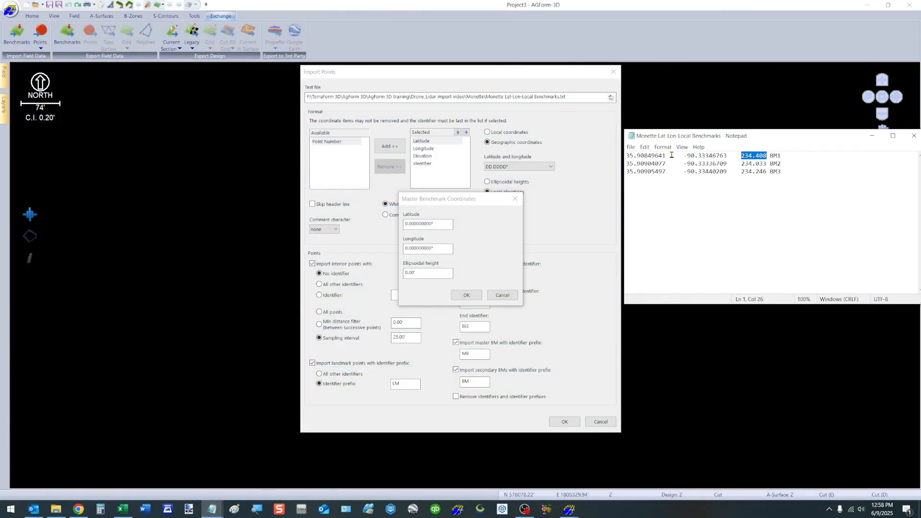
{"action": "left_click_drag", "start_coordinate": [670, 155], "coordinate": [626, 156]}
{"action": "right_click", "coordinate": [655, 158]}
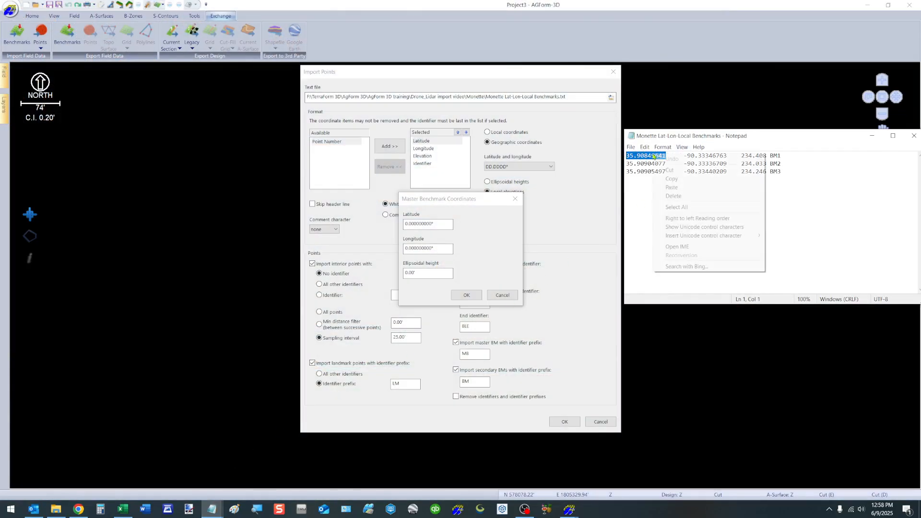
{"action": "left_click", "coordinate": [672, 179]}
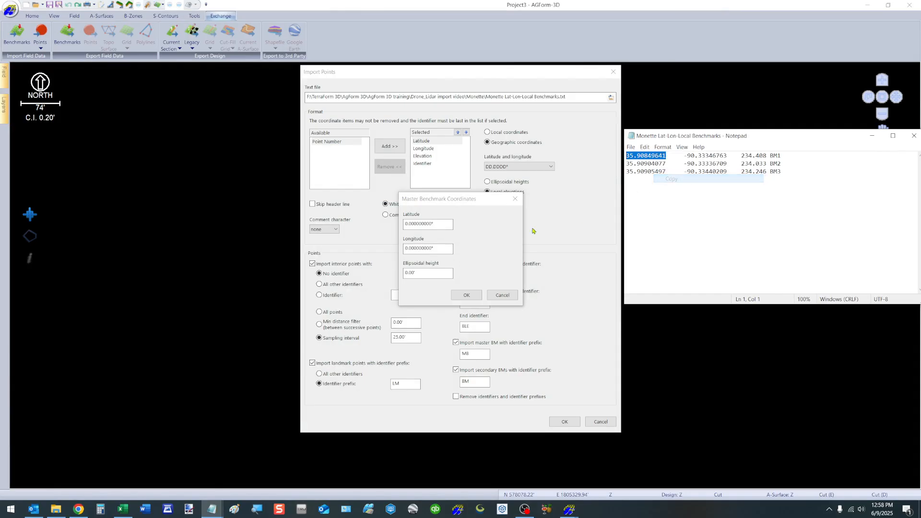
{"action": "left_click", "coordinate": [439, 229]}
{"action": "left_click", "coordinate": [439, 225]}
{"action": "right_click", "coordinate": [442, 224]}
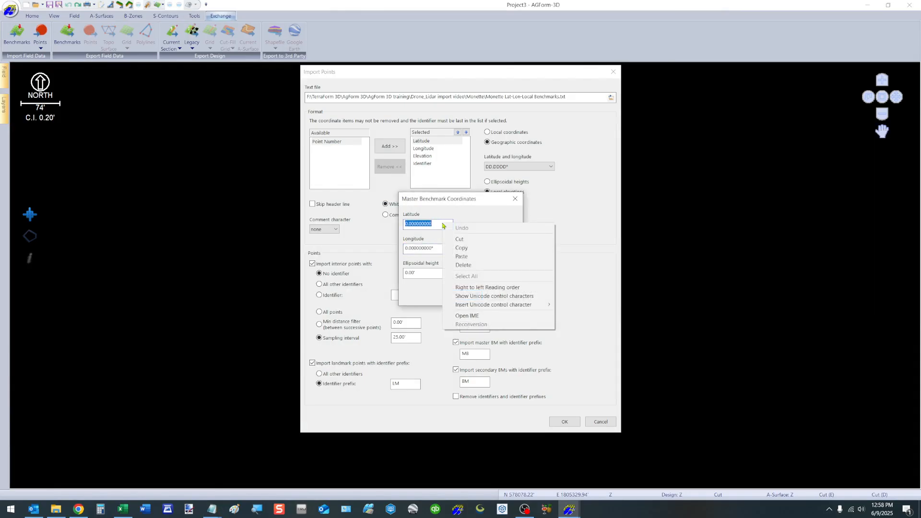
{"action": "left_click", "coordinate": [461, 259]}
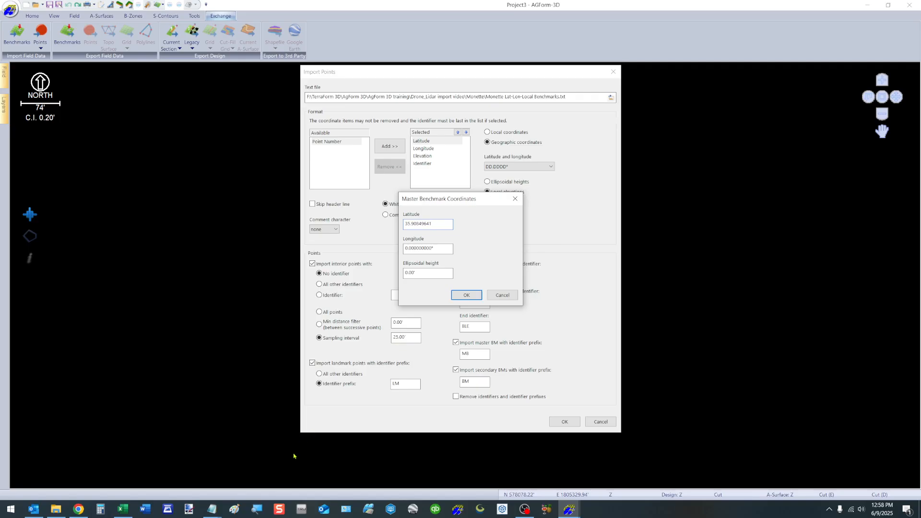
Copy BM1's longitude -90.33346763 from the Lat-Lon-Local benchmarks file into the master benchmark's Longitude value
{"action": "left_click", "coordinate": [211, 509]}
{"action": "left_click", "coordinate": [196, 473]}
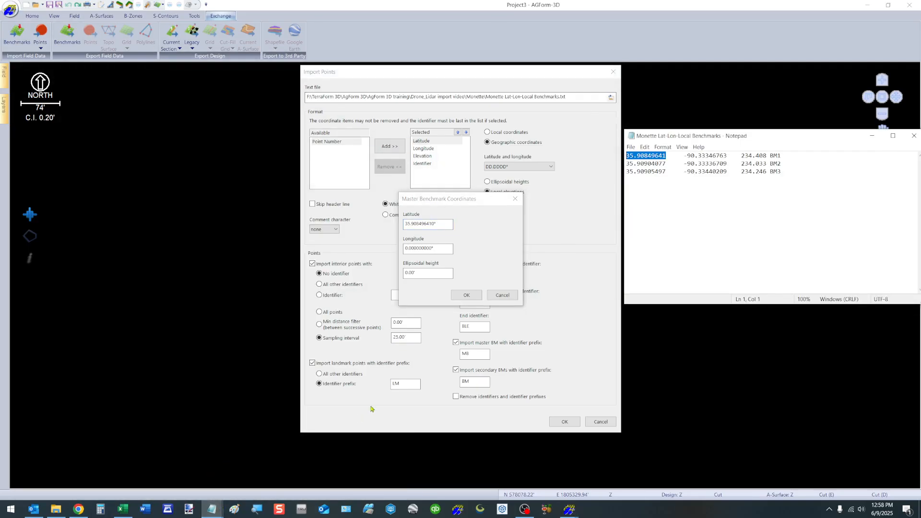
{"action": "left_click_drag", "start_coordinate": [728, 156], "coordinate": [679, 159]}
{"action": "right_click", "coordinate": [700, 152]}
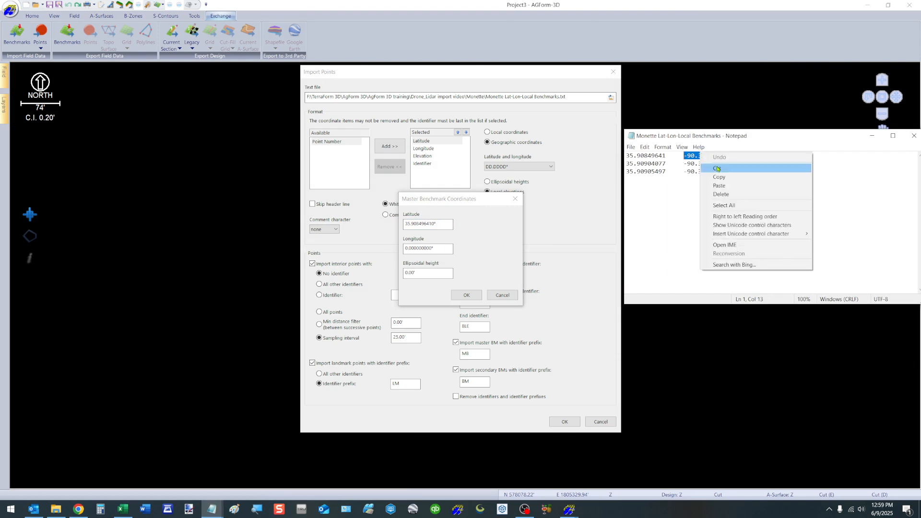
{"action": "left_click", "coordinate": [715, 184]}
{"action": "double_click", "coordinate": [442, 248]}
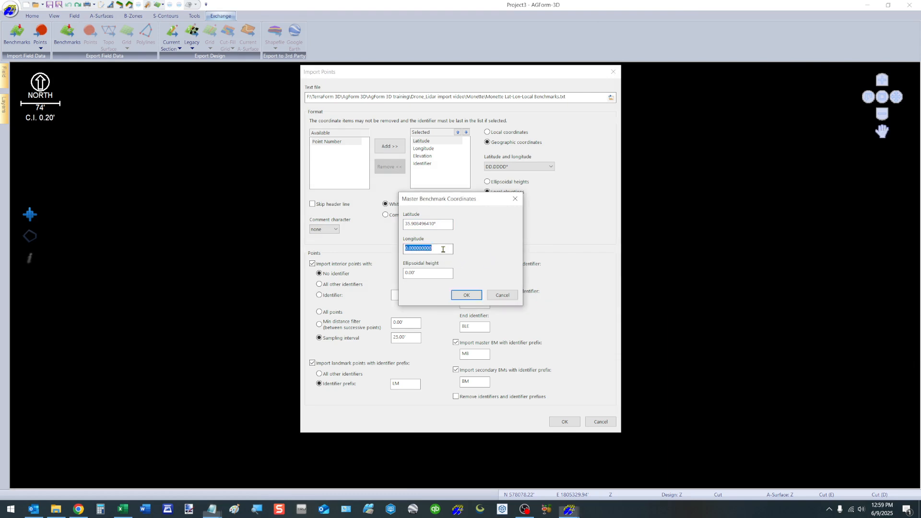
{"action": "right_click", "coordinate": [444, 249]}
{"action": "left_click", "coordinate": [463, 283]}
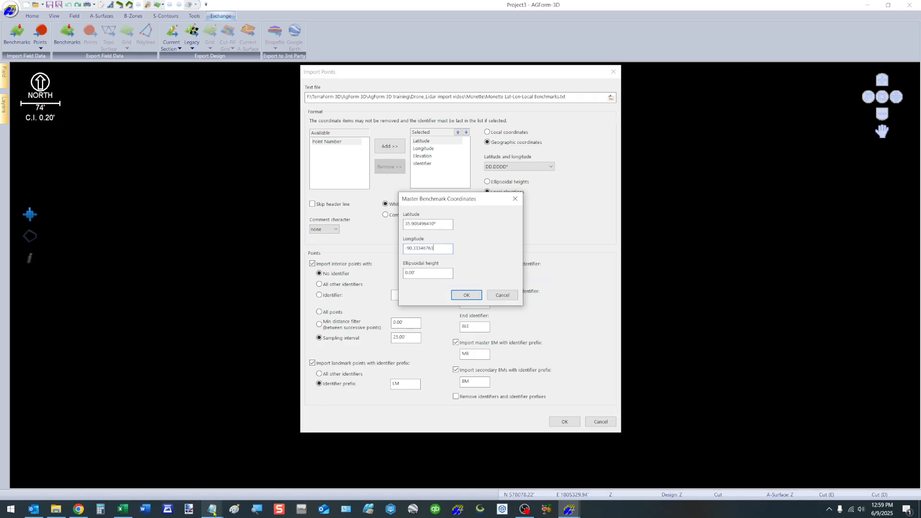
Copy BM1's elevation 234.408 from the Lat-Lon-Local benchmarks file into the master benchmark's Ellipsoidal height and accept the coordinates
{"action": "mouse_move", "coordinate": [214, 513]}
{"action": "left_click", "coordinate": [190, 479]}
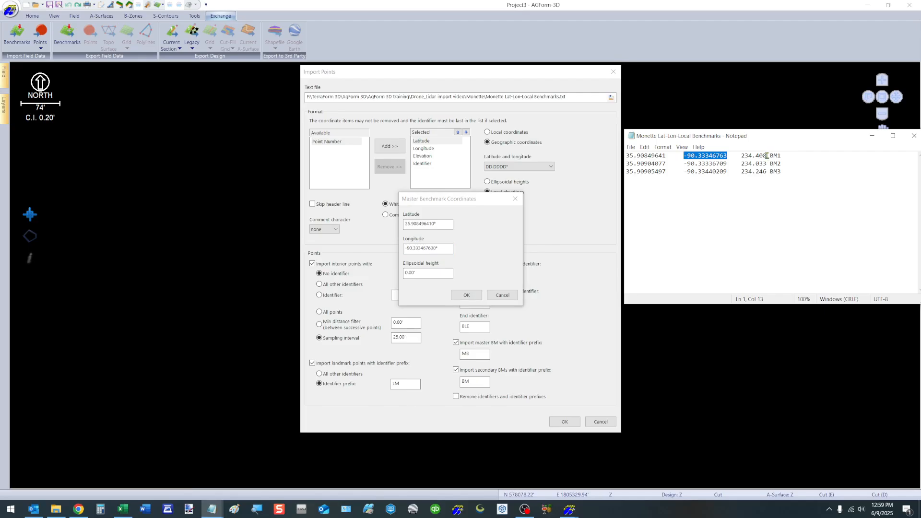
{"action": "left_click_drag", "start_coordinate": [767, 156], "coordinate": [746, 156]}
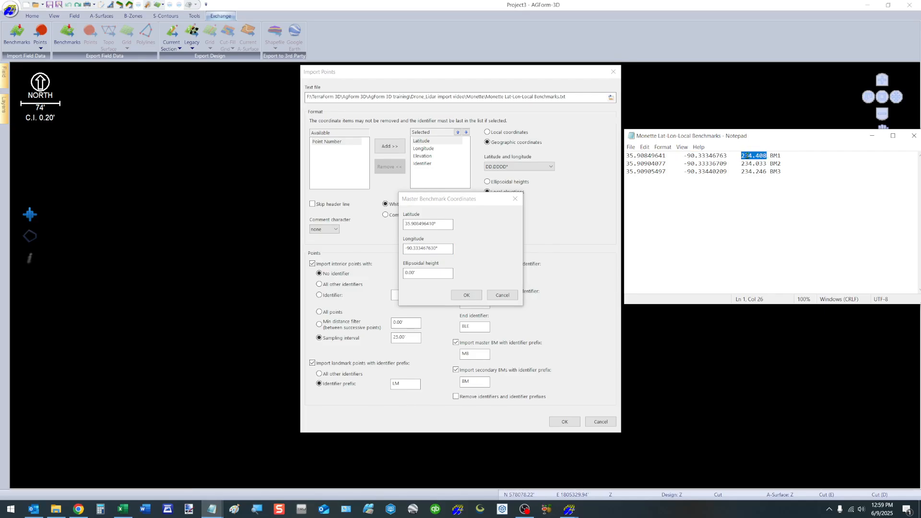
{"action": "right_click", "coordinate": [746, 156]}
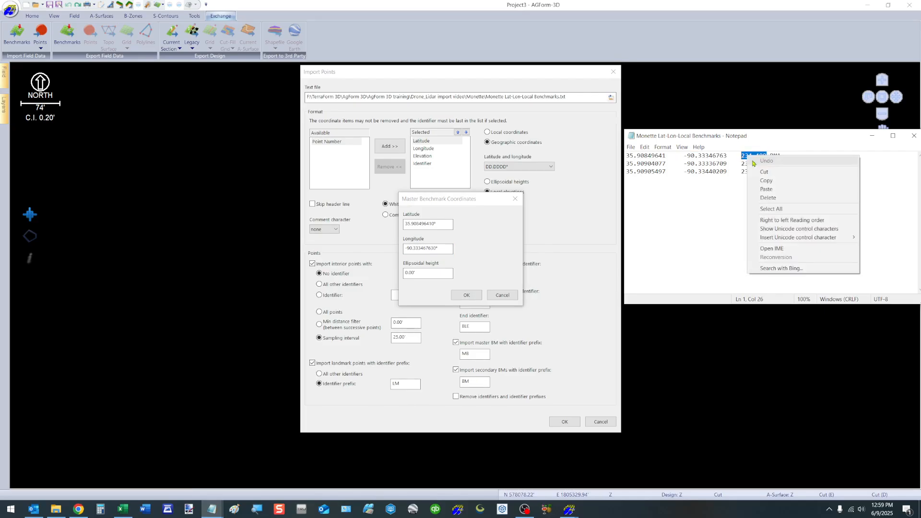
{"action": "left_click", "coordinate": [774, 180]}
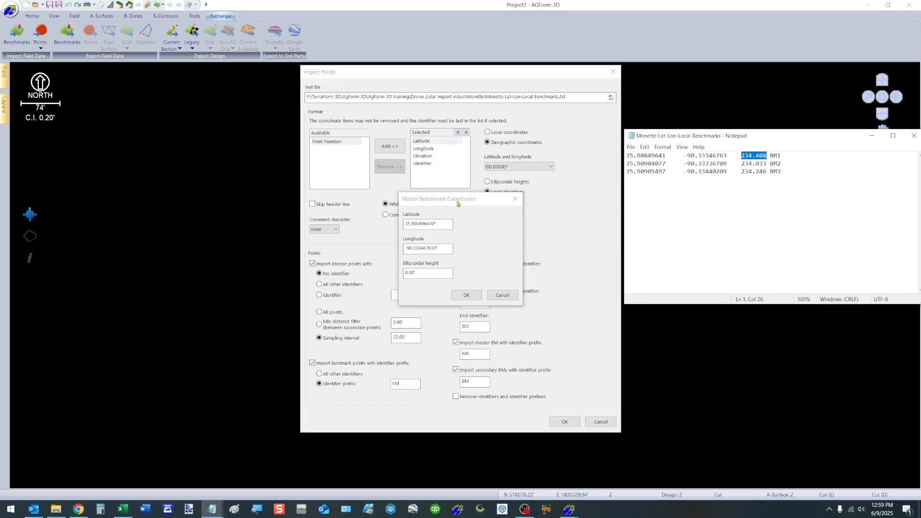
{"action": "left_click_drag", "start_coordinate": [480, 201], "coordinate": [476, 217]}
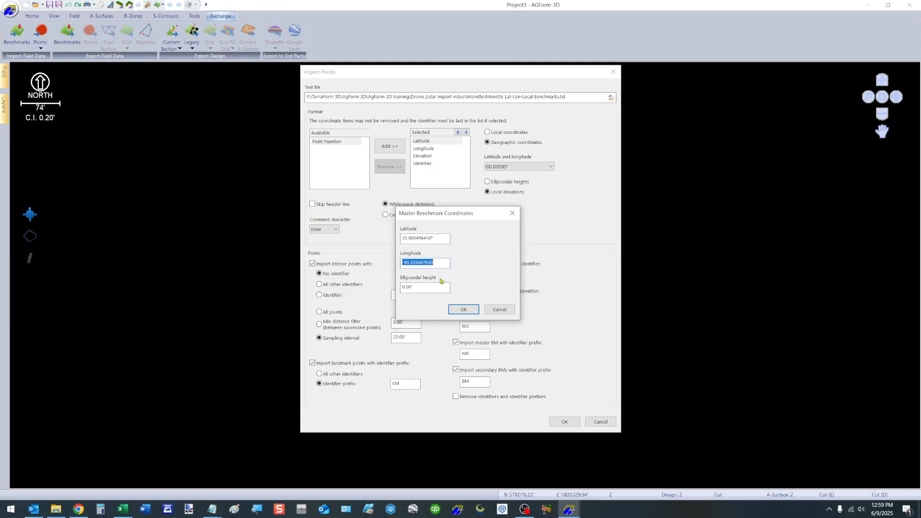
{"action": "right_click", "coordinate": [428, 290]}
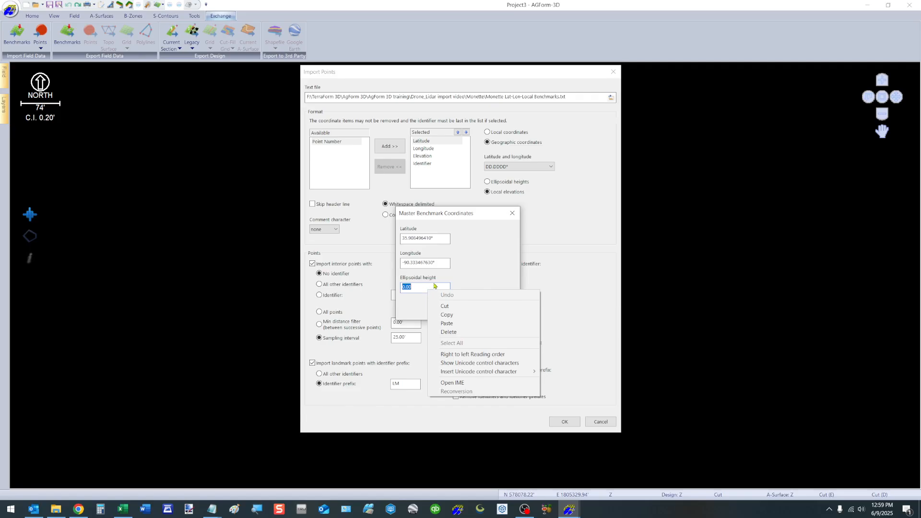
{"action": "left_click", "coordinate": [446, 324]}
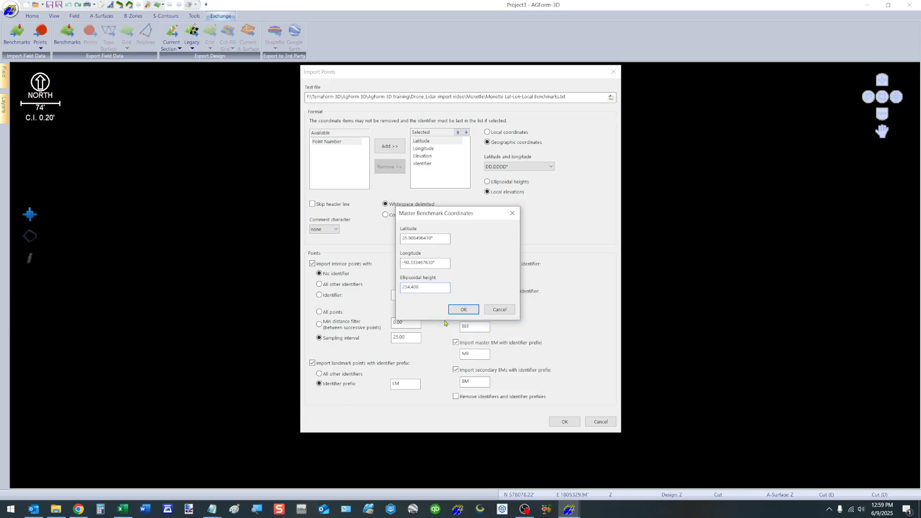
{"action": "left_click", "coordinate": [464, 310]}
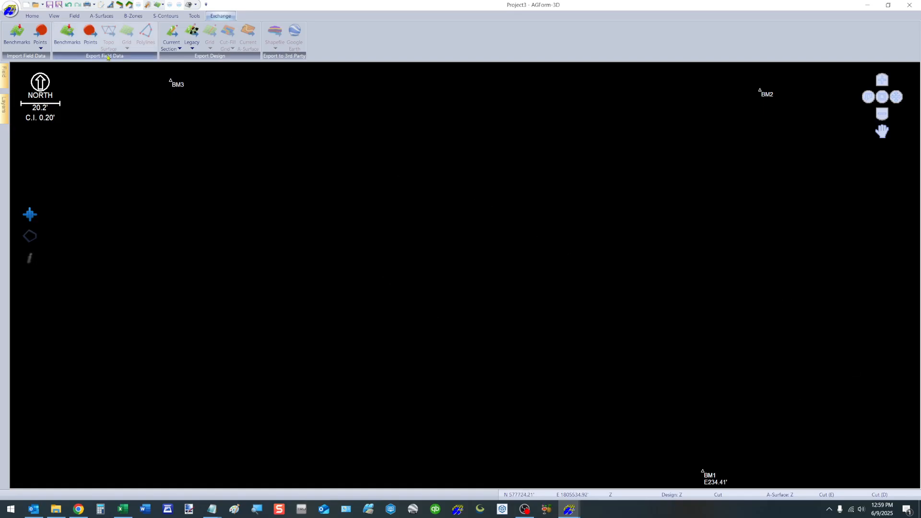
Review the imported benchmarks' coordinates and elevations by opening the details of the master BM1, the secondary BM1 and BM2
{"action": "left_click", "coordinate": [75, 16]}
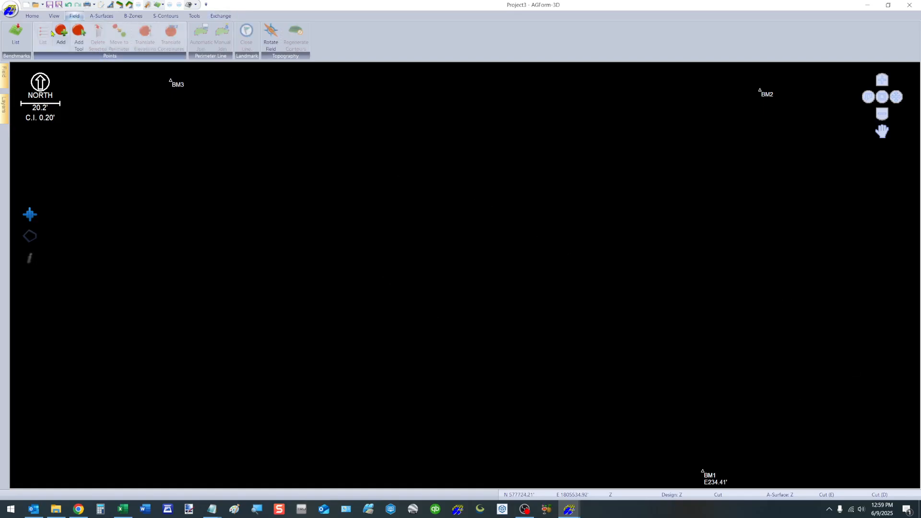
{"action": "left_click", "coordinate": [20, 43]}
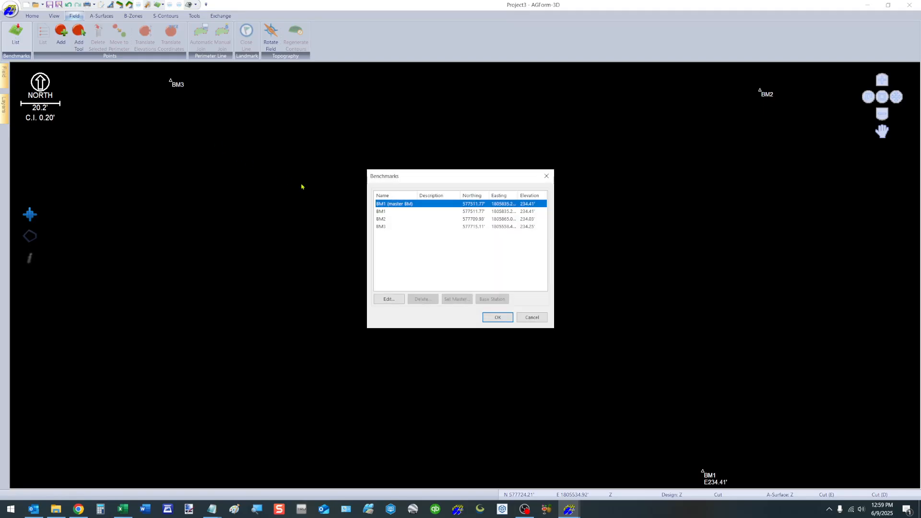
{"action": "left_click", "coordinate": [389, 300]}
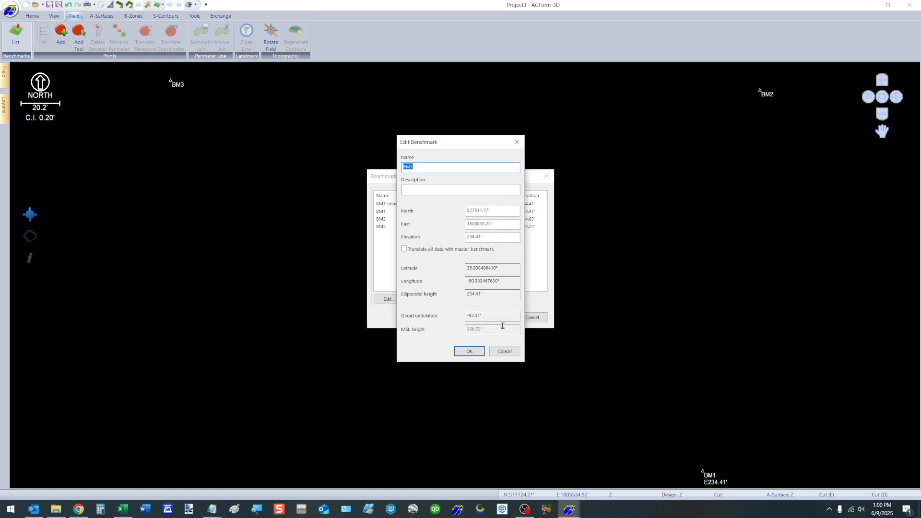
{"action": "left_click", "coordinate": [469, 352]}
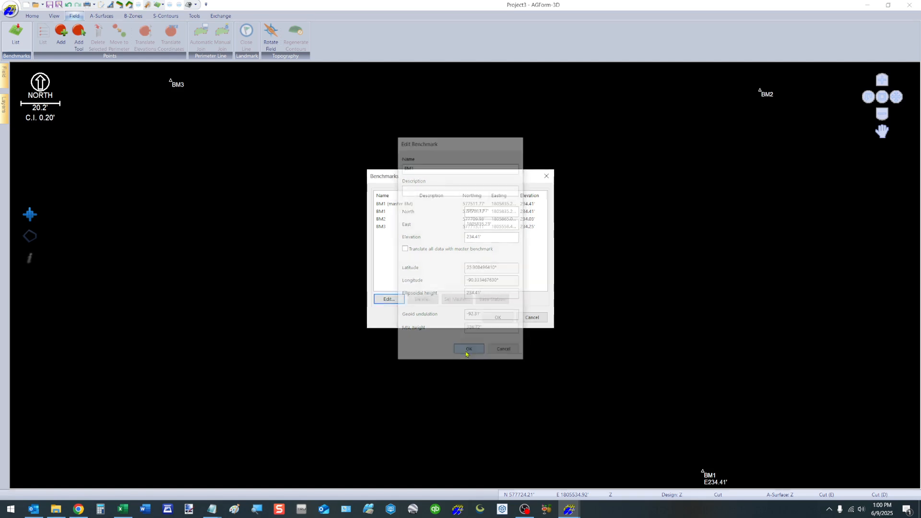
{"action": "left_click", "coordinate": [379, 212]}
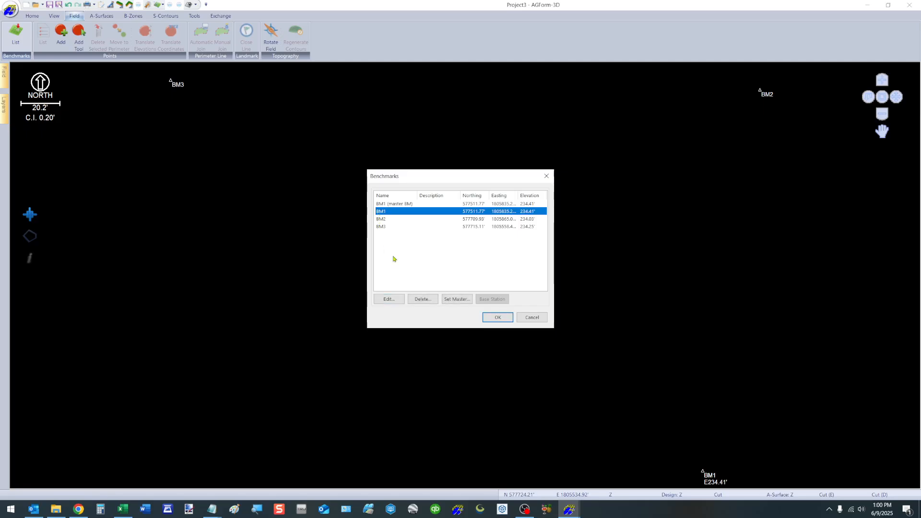
{"action": "left_click", "coordinate": [389, 299]}
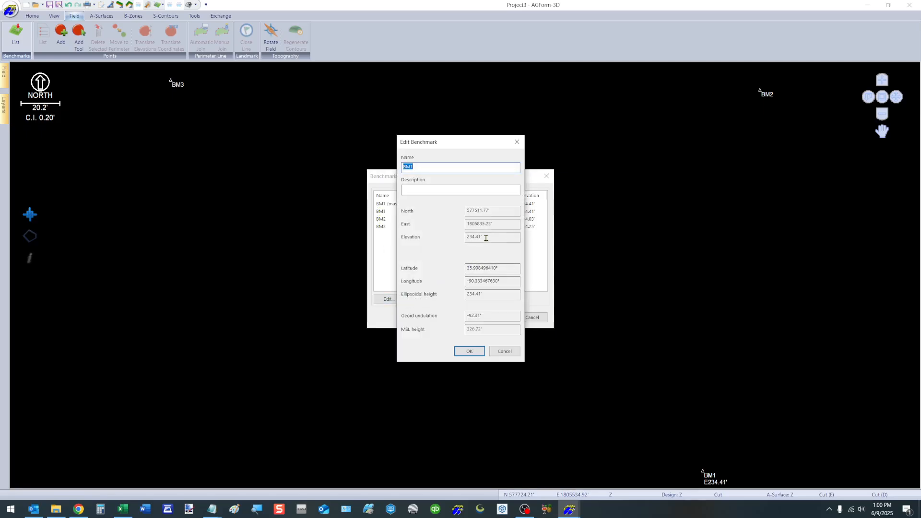
{"action": "left_click", "coordinate": [470, 351]}
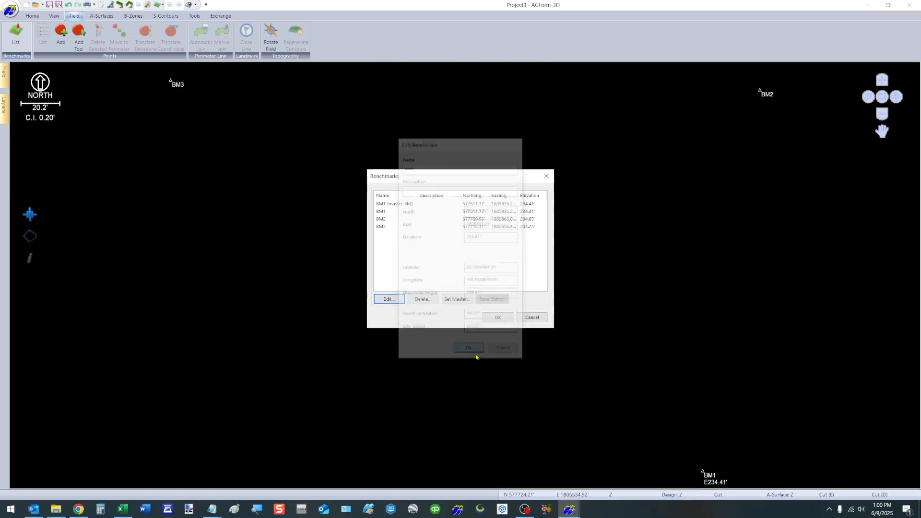
{"action": "left_click", "coordinate": [381, 220]}
{"action": "left_click", "coordinate": [390, 299]}
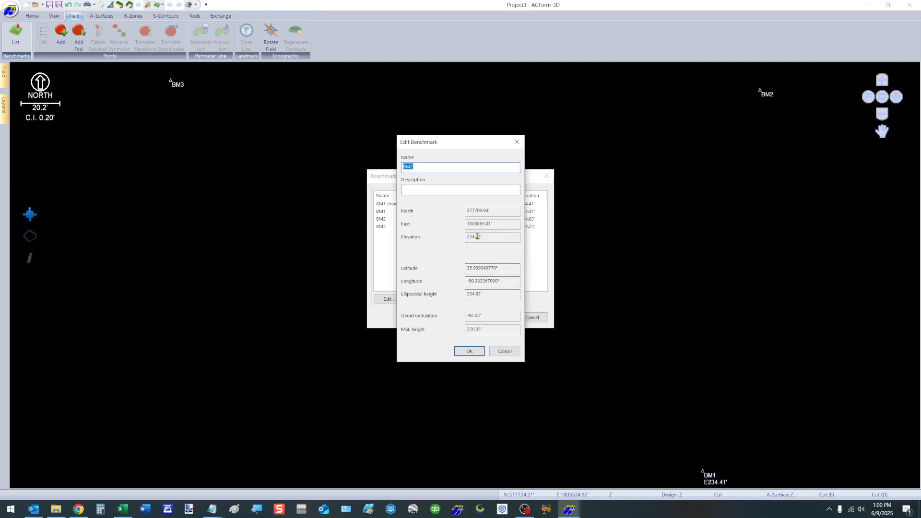
{"action": "left_click", "coordinate": [471, 350]}
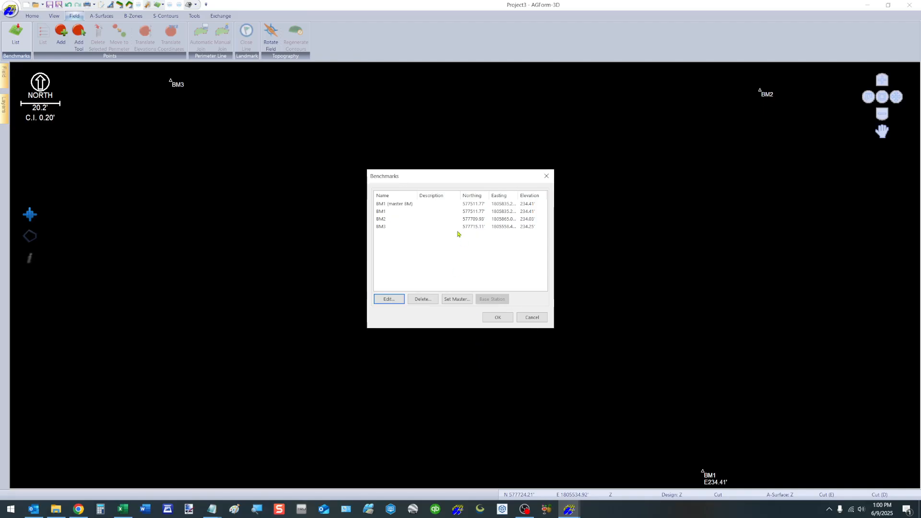
Set BM2 as the master benchmark
{"action": "left_click", "coordinate": [382, 220]}
{"action": "left_click", "coordinate": [453, 302]}
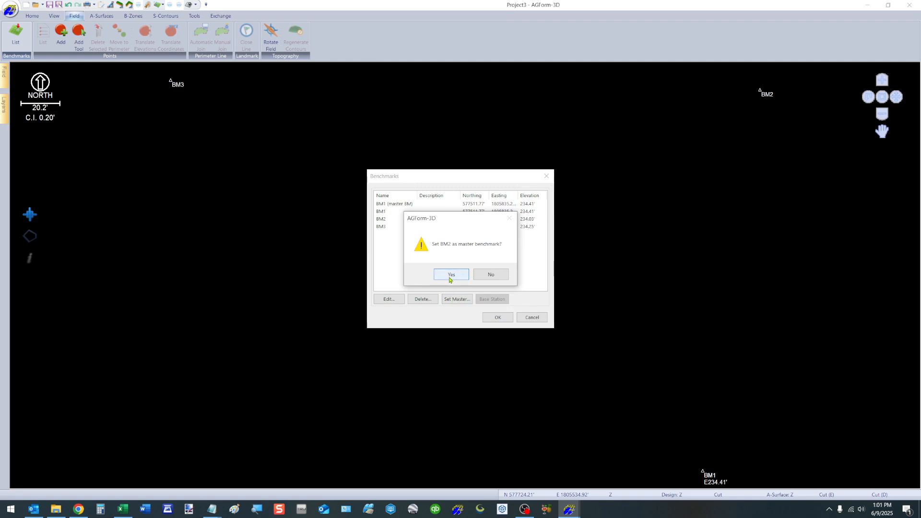
{"action": "left_click", "coordinate": [451, 275]}
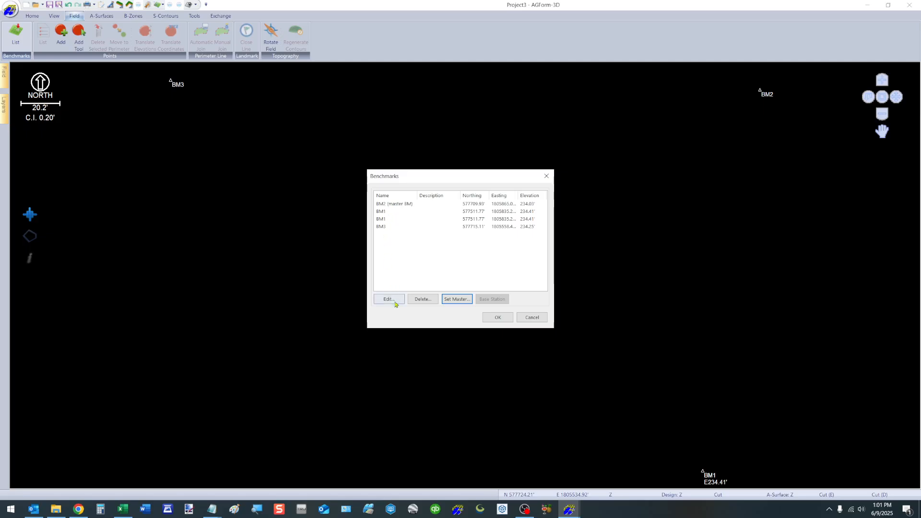
Check the first secondary BM1 entry's details, set it as the master benchmark and accept the benchmark list
{"action": "left_click", "coordinate": [381, 212]}
{"action": "left_click", "coordinate": [382, 212]}
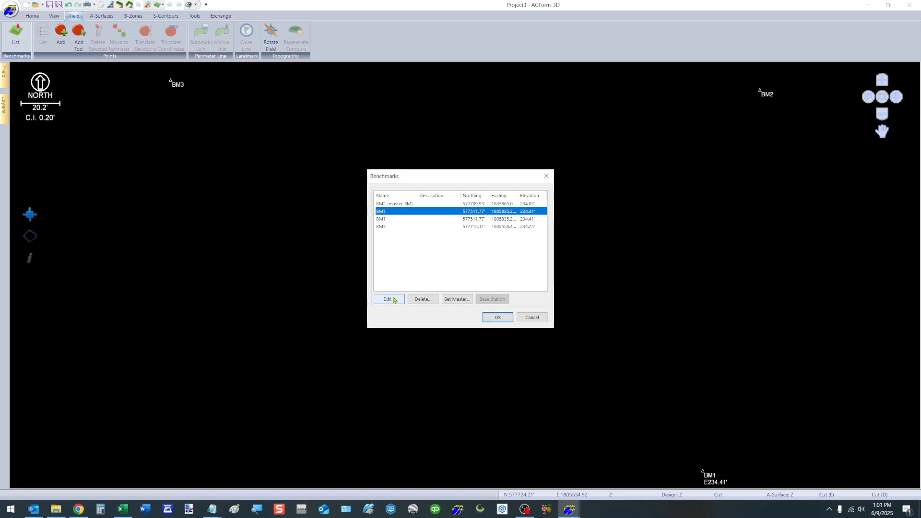
{"action": "left_click", "coordinate": [389, 299]}
{"action": "left_click", "coordinate": [505, 351]}
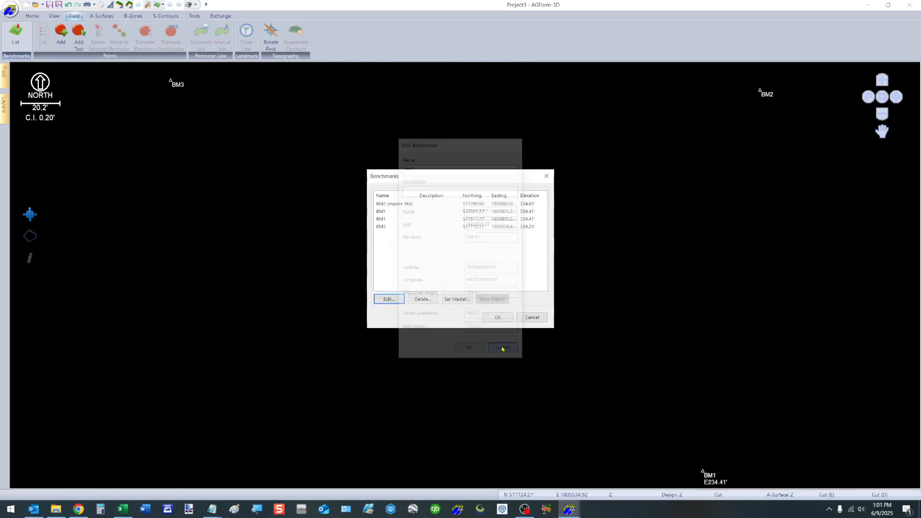
{"action": "left_click", "coordinate": [454, 301]}
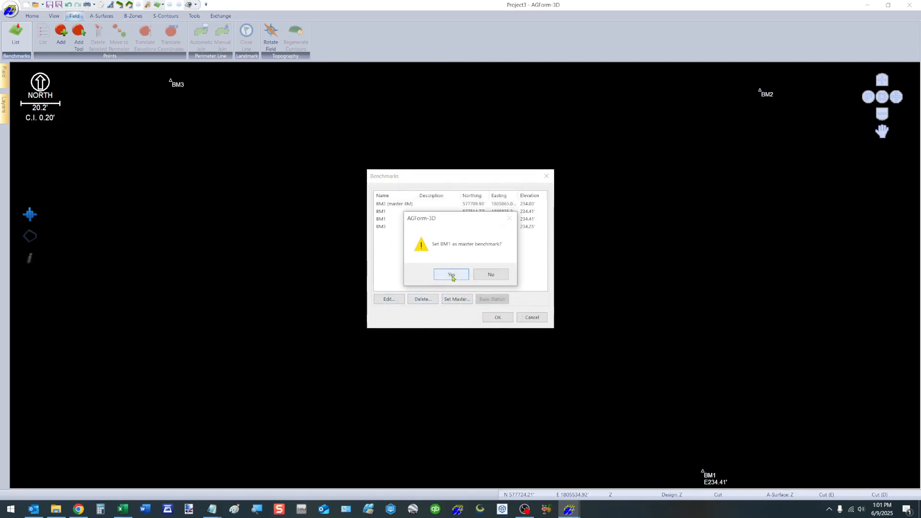
{"action": "left_click", "coordinate": [453, 278]}
{"action": "left_click", "coordinate": [498, 317]}
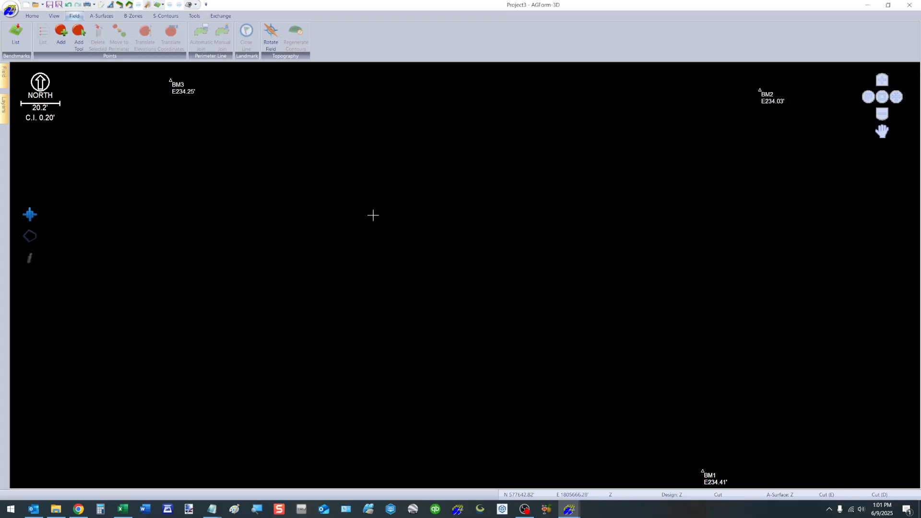
Display the aerial imagery behind the benchmarks to check their location among the surrounding fields
{"action": "left_click", "coordinate": [190, 5]}
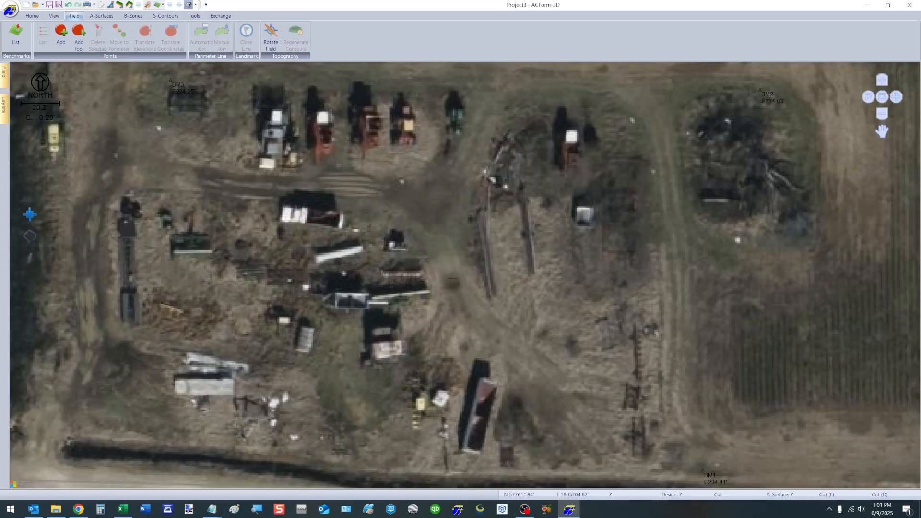
{"action": "scroll", "coordinate": [459, 425], "scroll_direction": "down", "scroll_amount": 5}
{"action": "scroll", "coordinate": [459, 425], "scroll_direction": "down", "scroll_amount": 4}
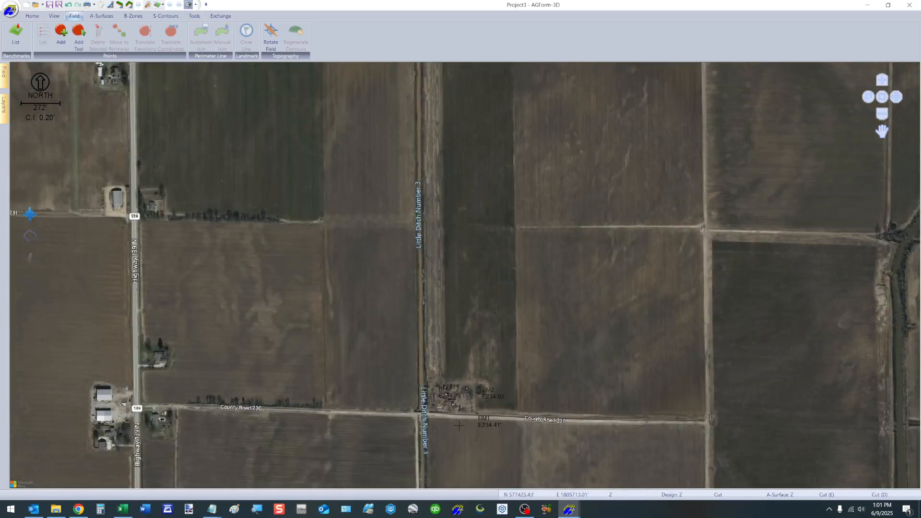
{"action": "scroll", "coordinate": [466, 406], "scroll_direction": "down", "scroll_amount": 2}
{"action": "scroll", "coordinate": [482, 377], "scroll_direction": "up", "scroll_amount": 1}
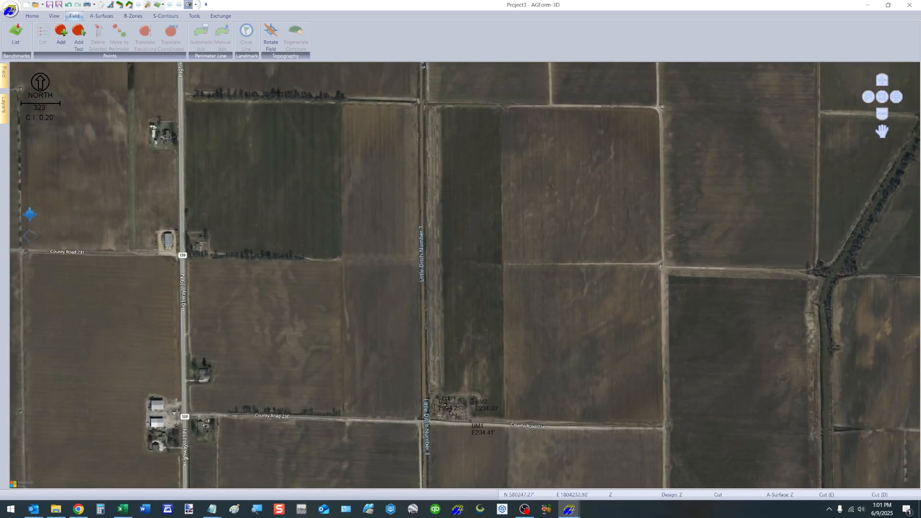
Start a text points import and load the Monette Lat-Lon-Local Drone data_Filtered file
{"action": "left_click", "coordinate": [221, 16]}
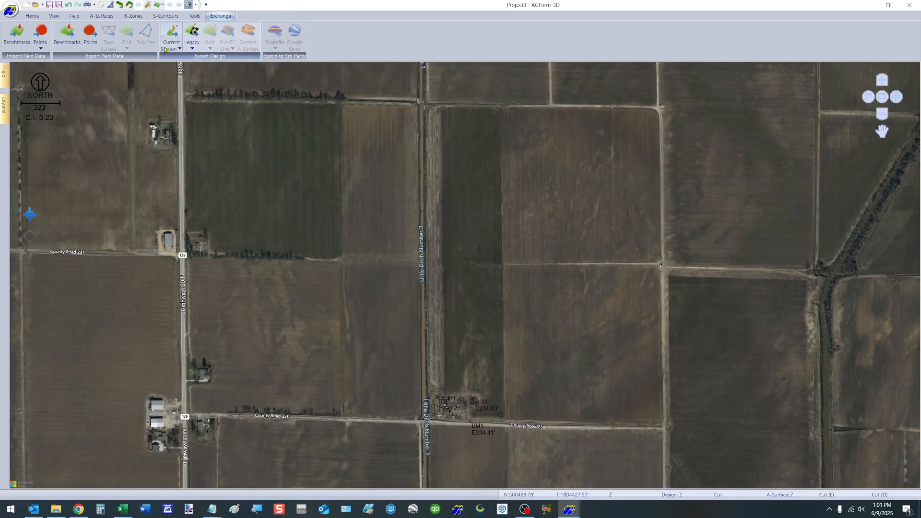
{"action": "left_click", "coordinate": [42, 33]}
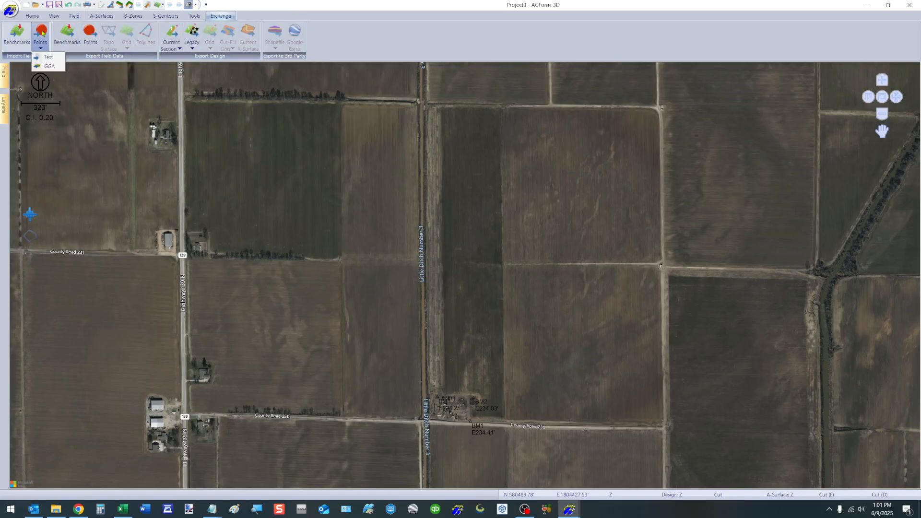
{"action": "left_click", "coordinate": [48, 58]}
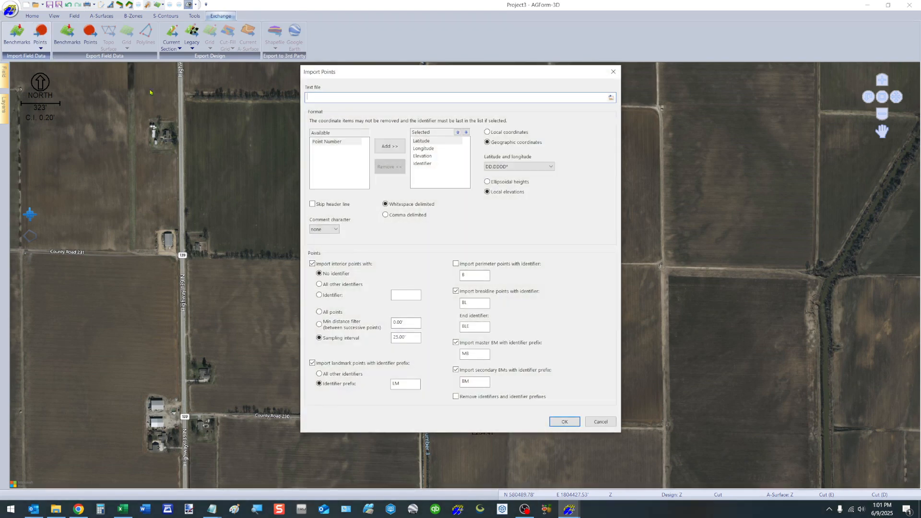
{"action": "left_click", "coordinate": [611, 97]}
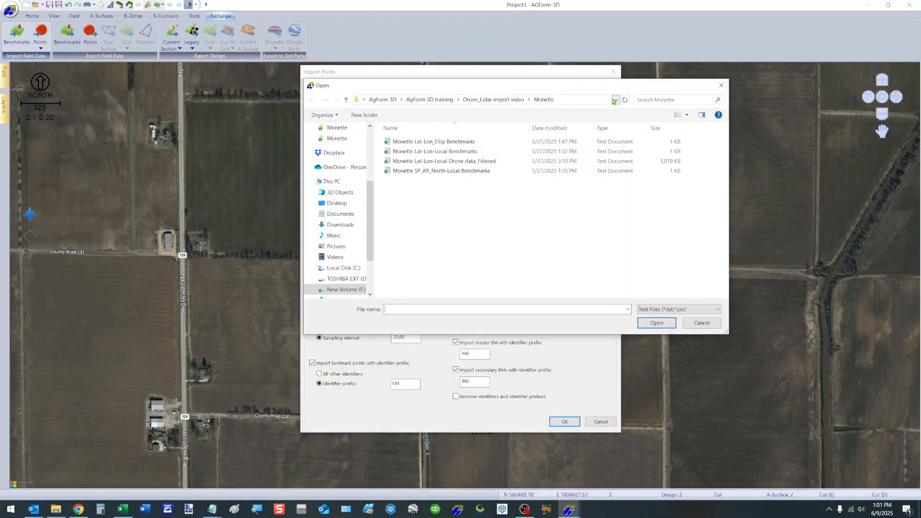
{"action": "left_click", "coordinate": [444, 162]}
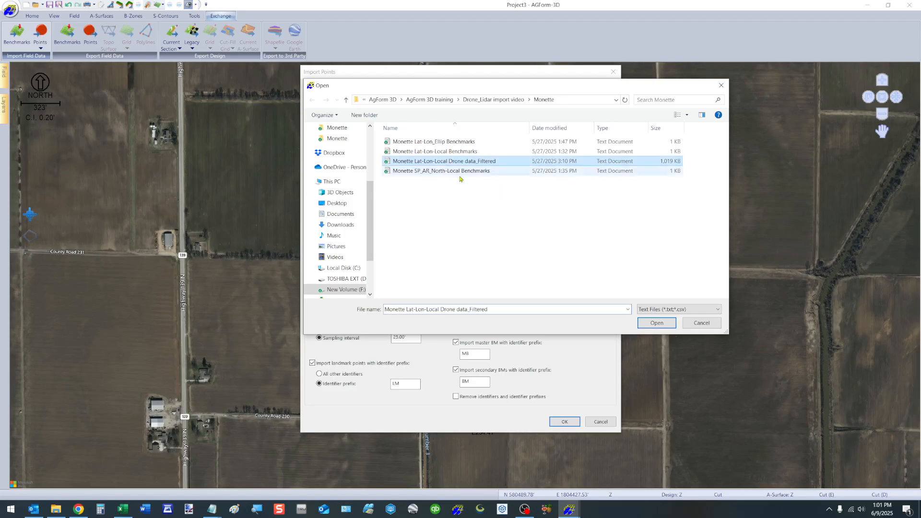
{"action": "left_click", "coordinate": [651, 323]}
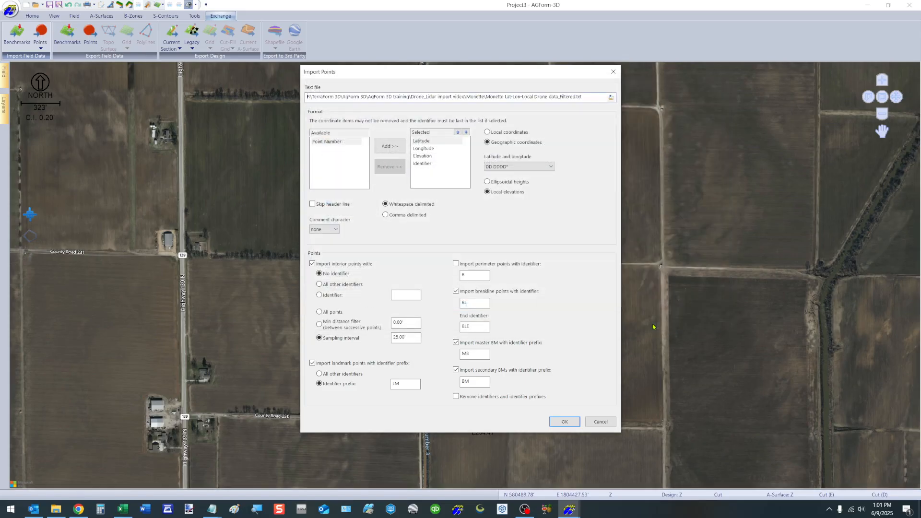
Open the filtered drone data text file beside the import settings to check its columns, and remove Identifier from the selected format items
{"action": "left_click", "coordinate": [211, 513]}
{"action": "left_click", "coordinate": [358, 468]}
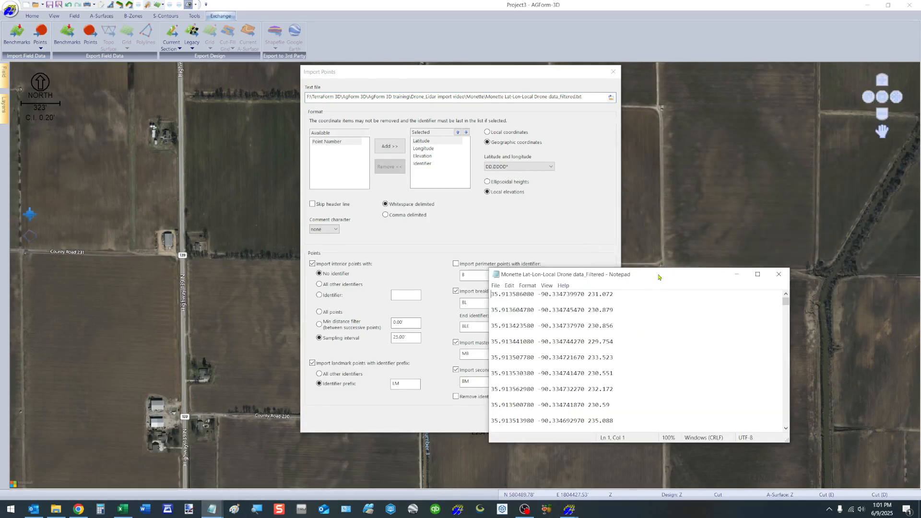
{"action": "left_click_drag", "start_coordinate": [658, 277], "coordinate": [795, 109]}
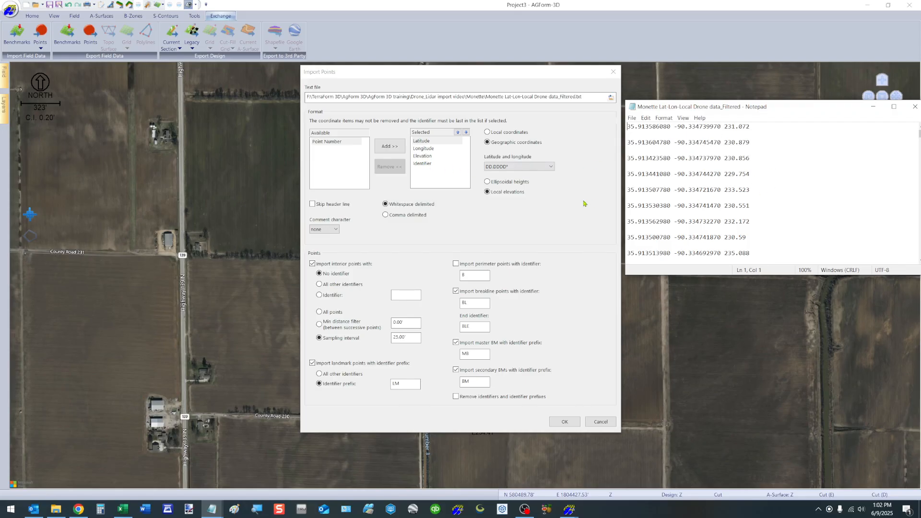
{"action": "left_click", "coordinate": [421, 164]}
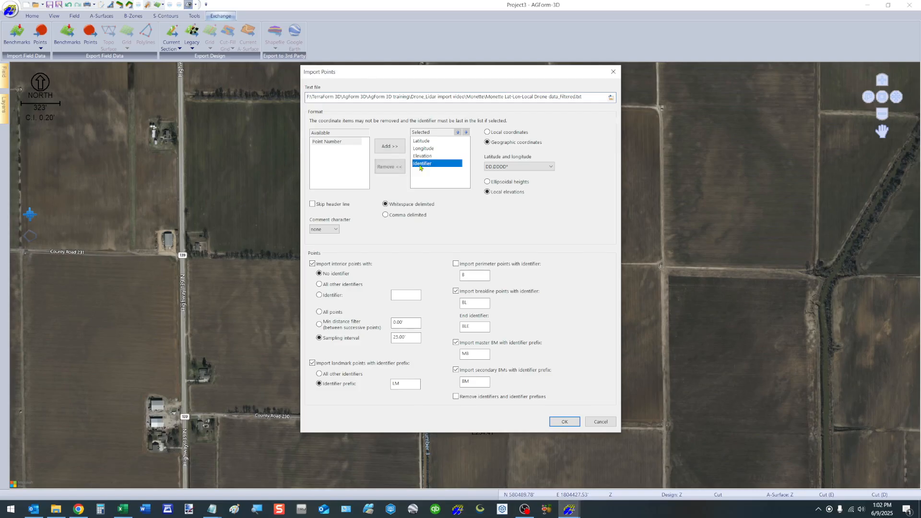
{"action": "left_click", "coordinate": [389, 168]}
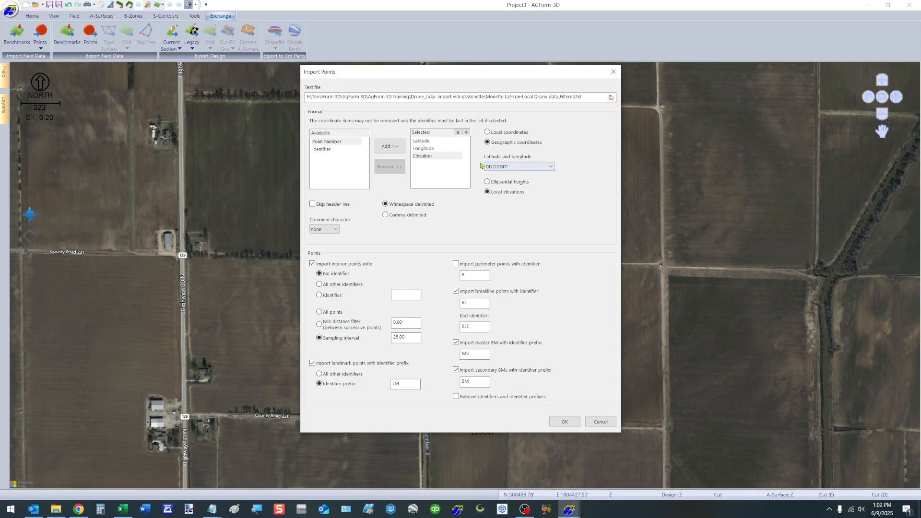
Try to import the drone points with Longitude placed ahead of Latitude in the selected format items
{"action": "left_click", "coordinate": [425, 149]}
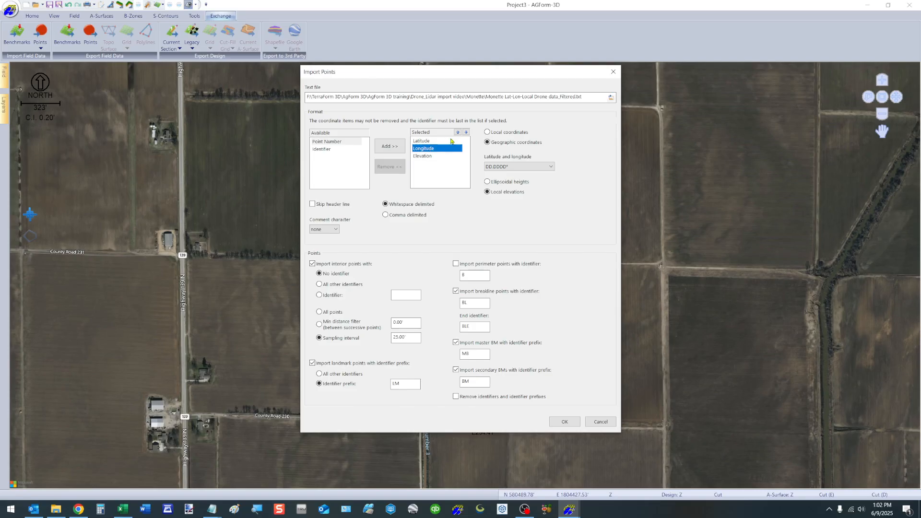
{"action": "left_click", "coordinate": [458, 133]}
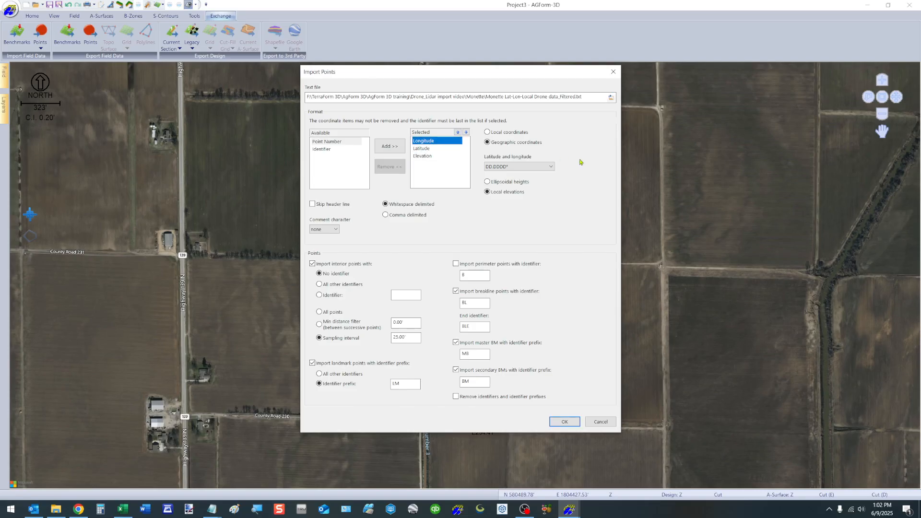
{"action": "left_click", "coordinate": [565, 422]}
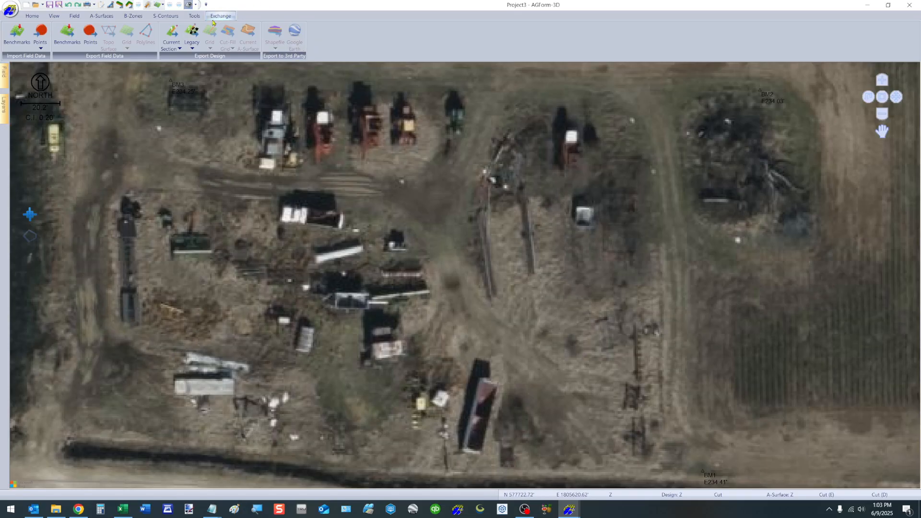
Import the Monette Lat-Lon-Local Drone data_Filtered points again with the format order Latitude, Longitude, Elevation
{"action": "left_click", "coordinate": [42, 38]}
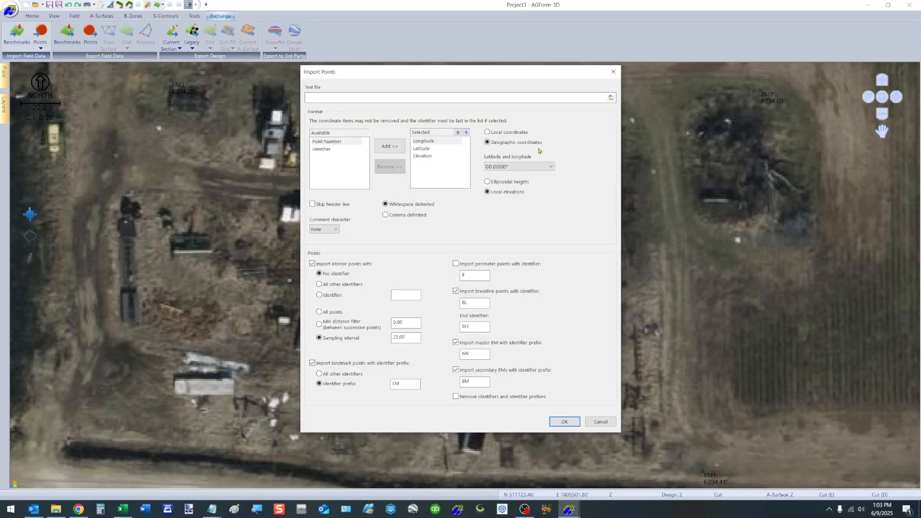
{"action": "left_click", "coordinate": [612, 98]}
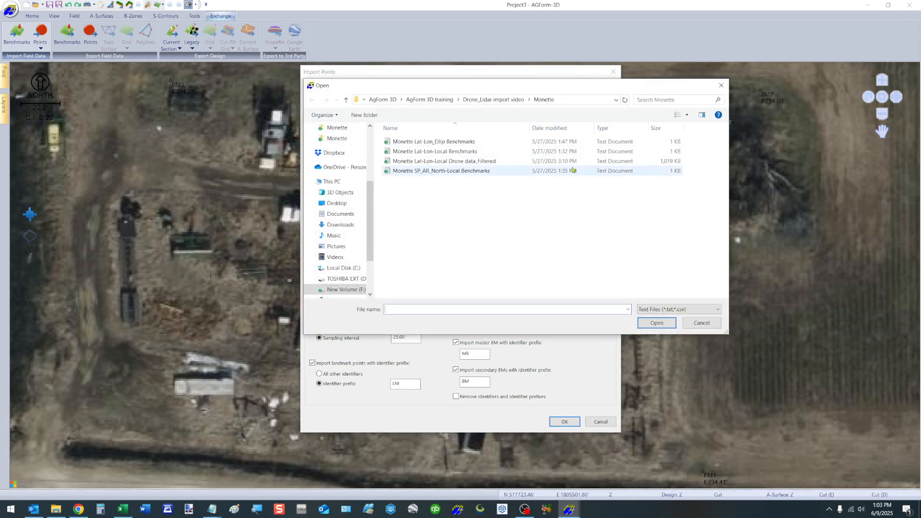
{"action": "double_click", "coordinate": [475, 161]}
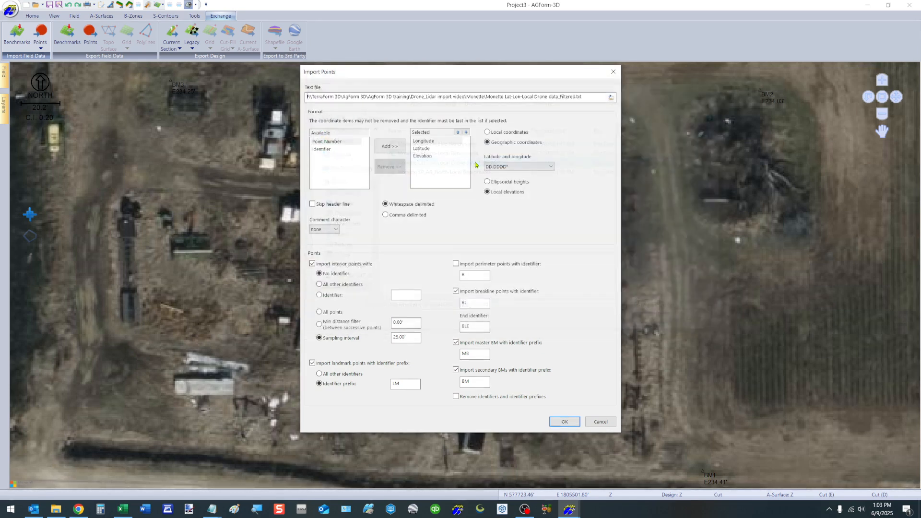
{"action": "left_click", "coordinate": [430, 142]}
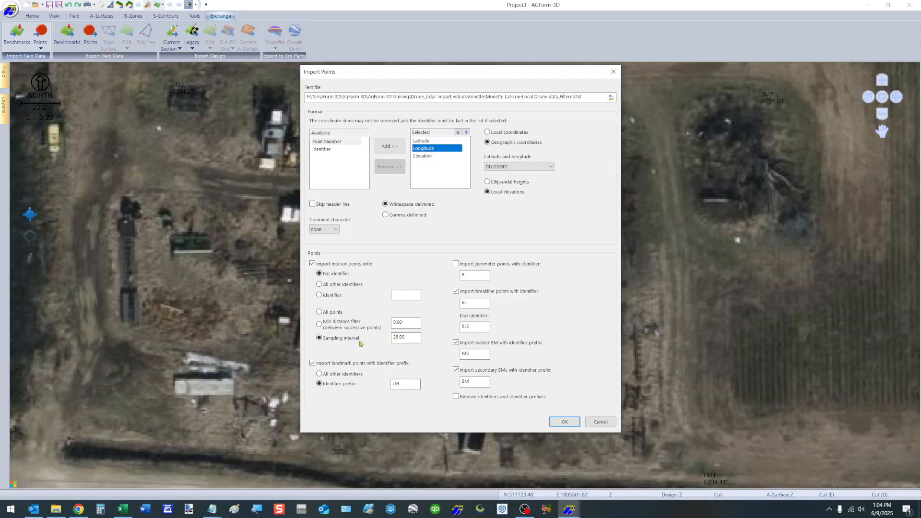
{"action": "left_click", "coordinate": [562, 422]}
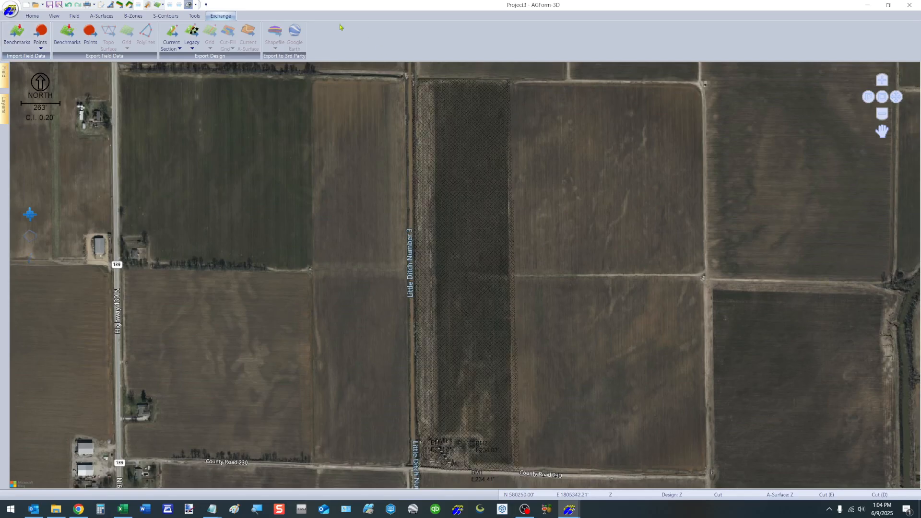
Hide the aerial imagery and regenerate the contours with a shrink-wrap perimeter, trying a maximum triangle edge of 25' before setting it to 50'
{"action": "left_click", "coordinate": [190, 6]}
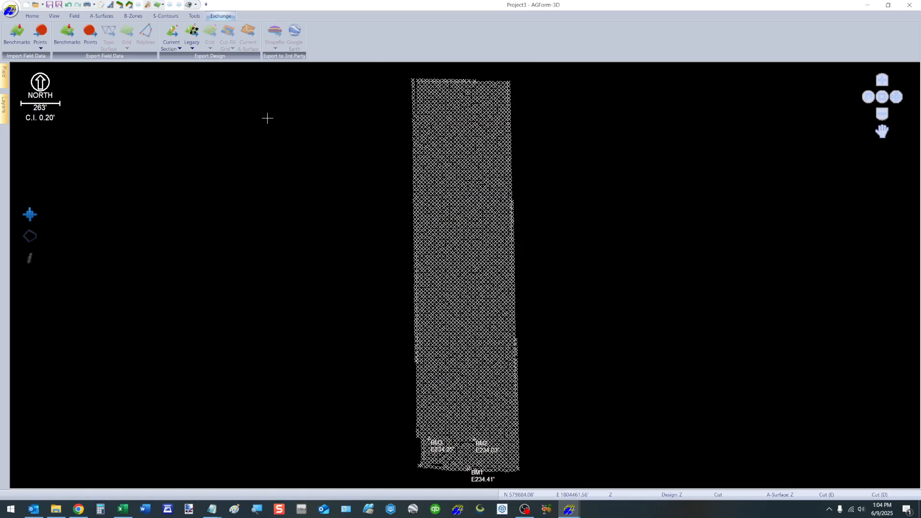
{"action": "left_click", "coordinate": [74, 16]}
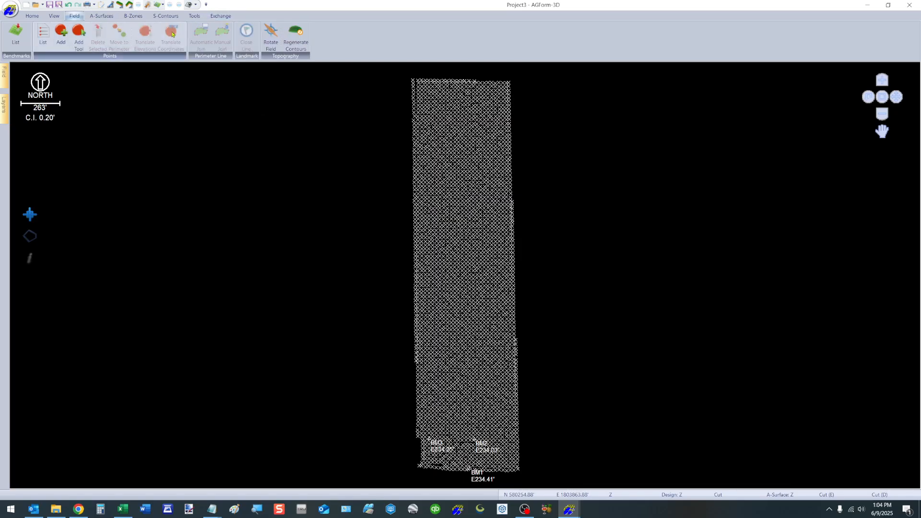
{"action": "left_click", "coordinate": [294, 39]}
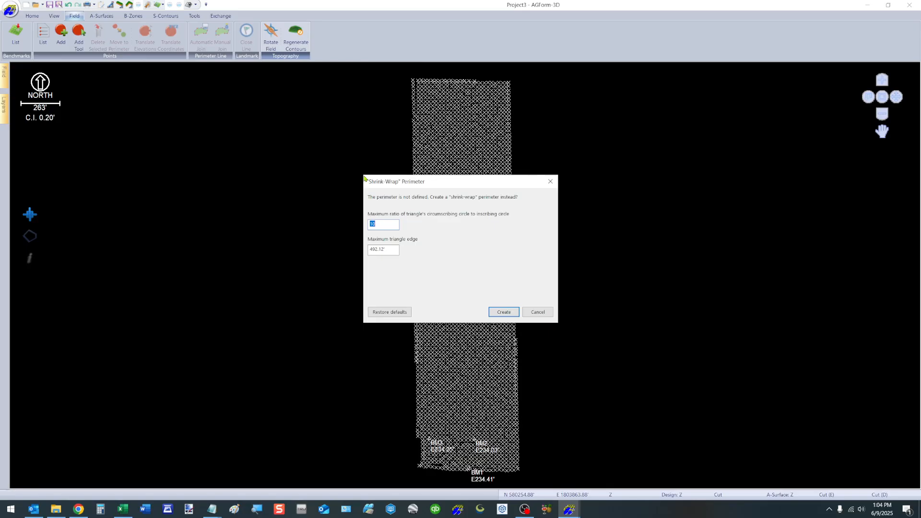
{"action": "left_click", "coordinate": [393, 251]}
{"action": "type", "text": "5"}
{"action": "left_click", "coordinate": [504, 312]}
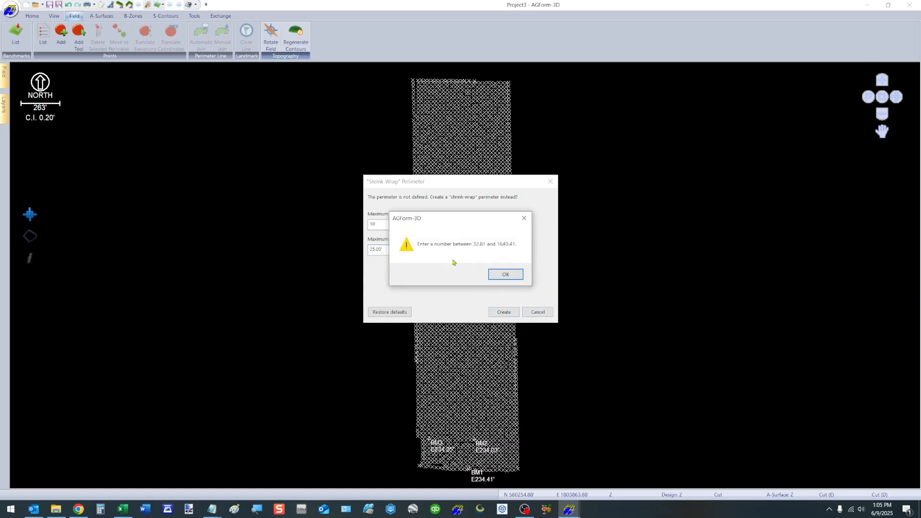
{"action": "left_click", "coordinate": [506, 276]}
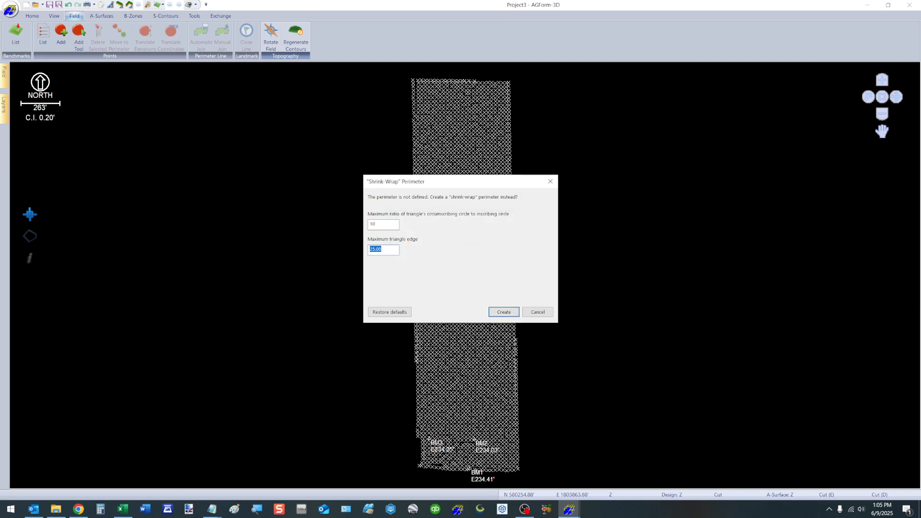
{"action": "type", "text": "50"}
{"action": "left_click", "coordinate": [503, 312]}
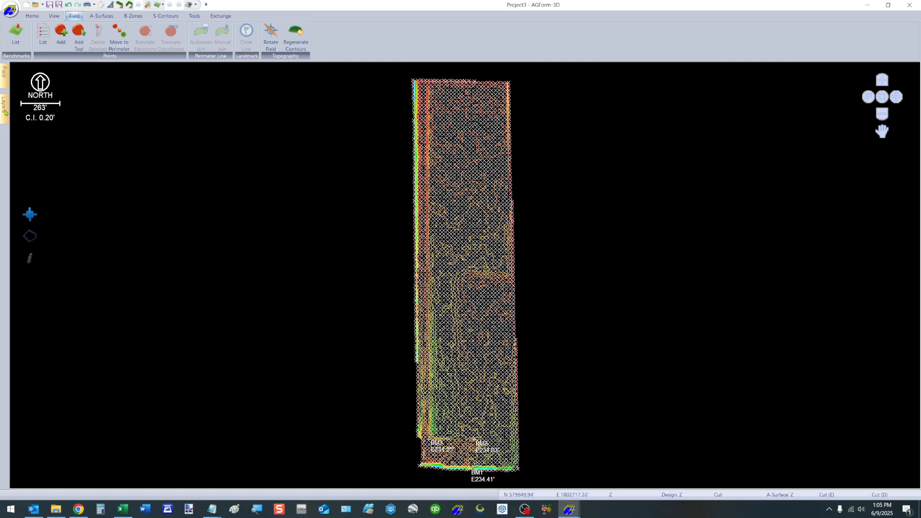
Hide the interior field points and display the aerial imagery behind the contours
{"action": "mouse_move", "coordinate": [5, 109]}
{"action": "left_click", "coordinate": [41, 132]}
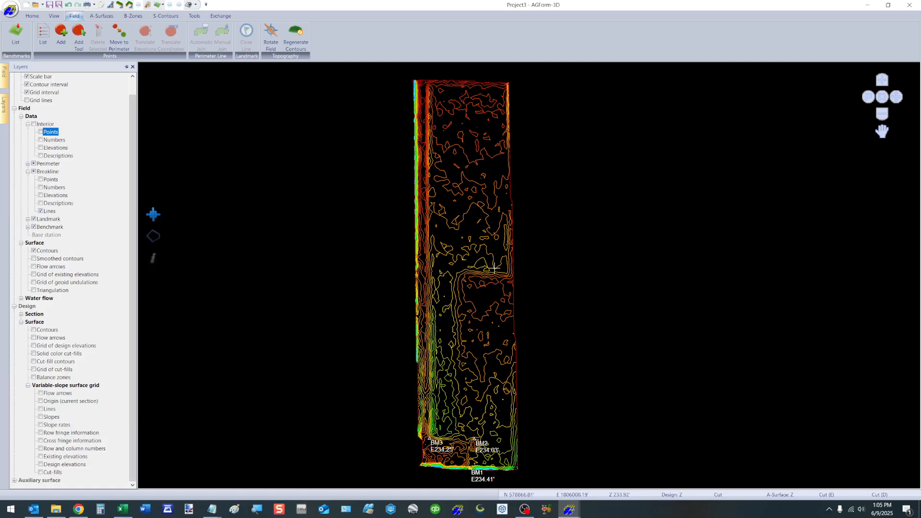
{"action": "left_click", "coordinate": [189, 5]}
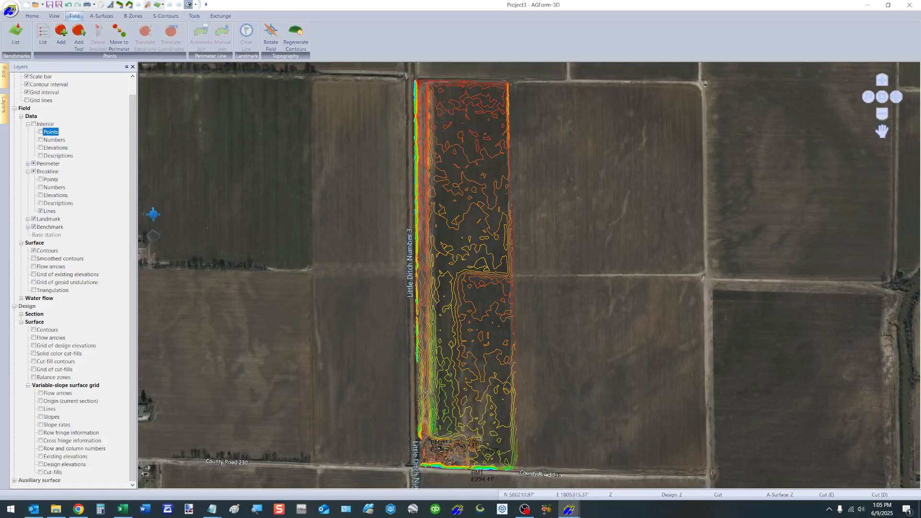
Examine how the contours line up with the ditch and field edges along the north end of the field
{"action": "scroll", "coordinate": [417, 79], "scroll_direction": "up", "scroll_amount": 6}
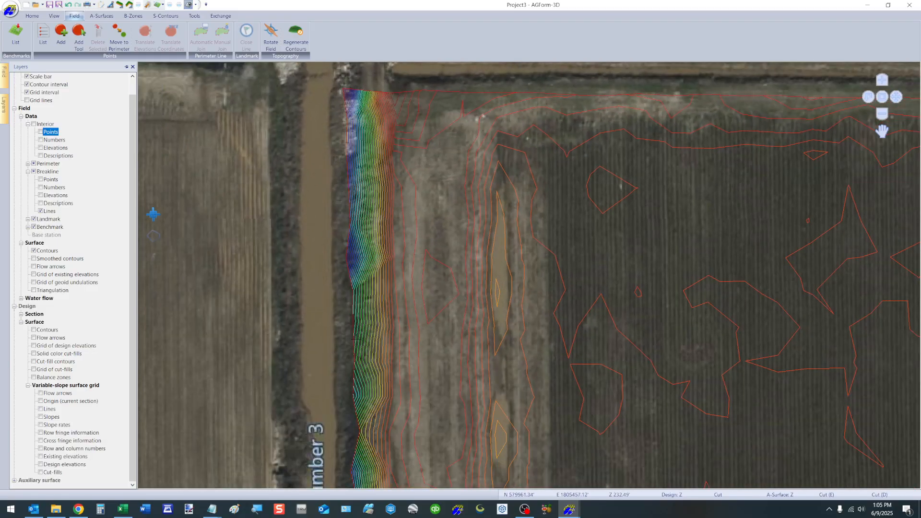
{"action": "scroll", "coordinate": [233, 91], "scroll_direction": "down", "scroll_amount": 1}
{"action": "scroll", "coordinate": [233, 91], "scroll_direction": "down", "scroll_amount": 3}
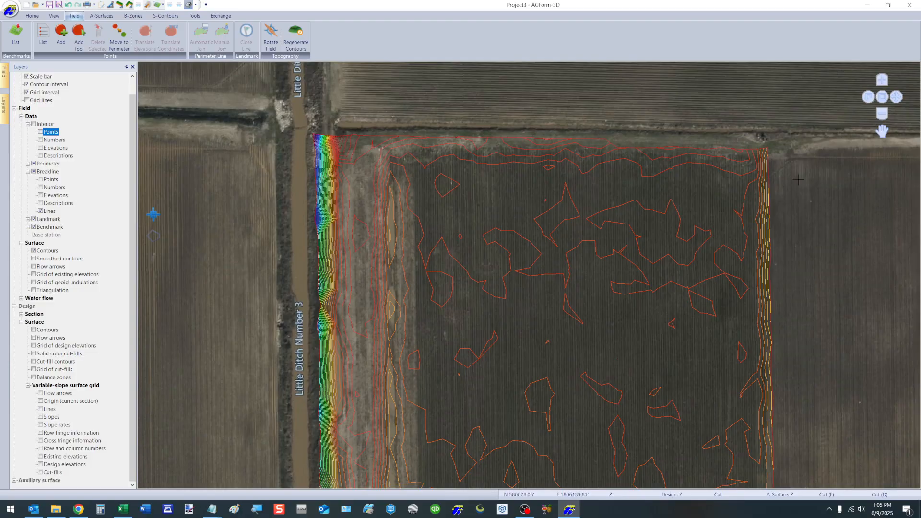
{"action": "scroll", "coordinate": [778, 165], "scroll_direction": "up", "scroll_amount": 3}
{"action": "scroll", "coordinate": [758, 153], "scroll_direction": "down", "scroll_amount": 2}
{"action": "scroll", "coordinate": [739, 143], "scroll_direction": "down", "scroll_amount": 2}
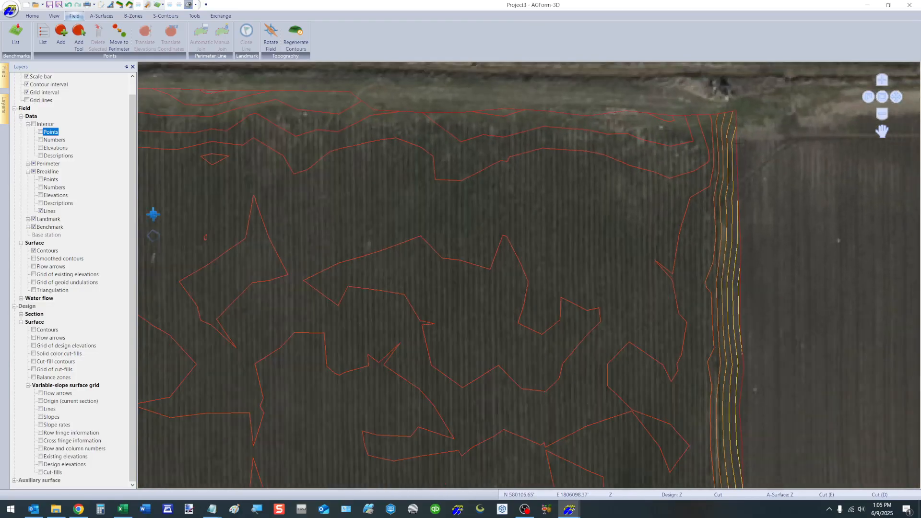
{"action": "scroll", "coordinate": [739, 143], "scroll_direction": "down", "scroll_amount": 4}
{"action": "scroll", "coordinate": [451, 143], "scroll_direction": "down", "scroll_amount": 3}
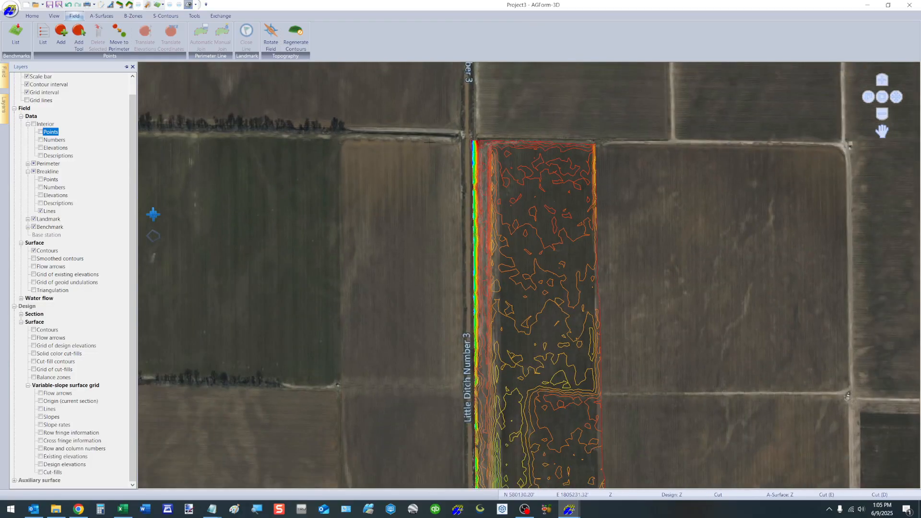
{"action": "scroll", "coordinate": [451, 143], "scroll_direction": "down", "scroll_amount": 1}
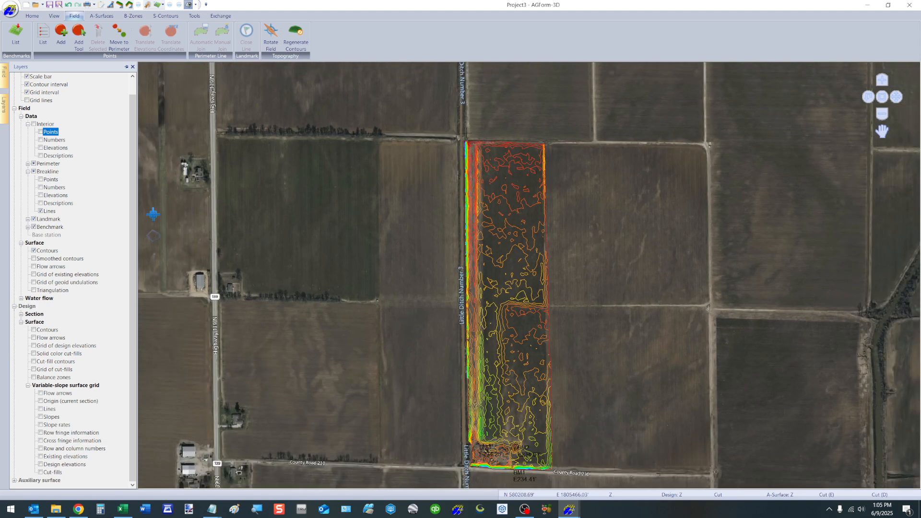
{"action": "scroll", "coordinate": [471, 119], "scroll_direction": "up", "scroll_amount": 4}
{"action": "scroll", "coordinate": [470, 147], "scroll_direction": "up", "scroll_amount": 3}
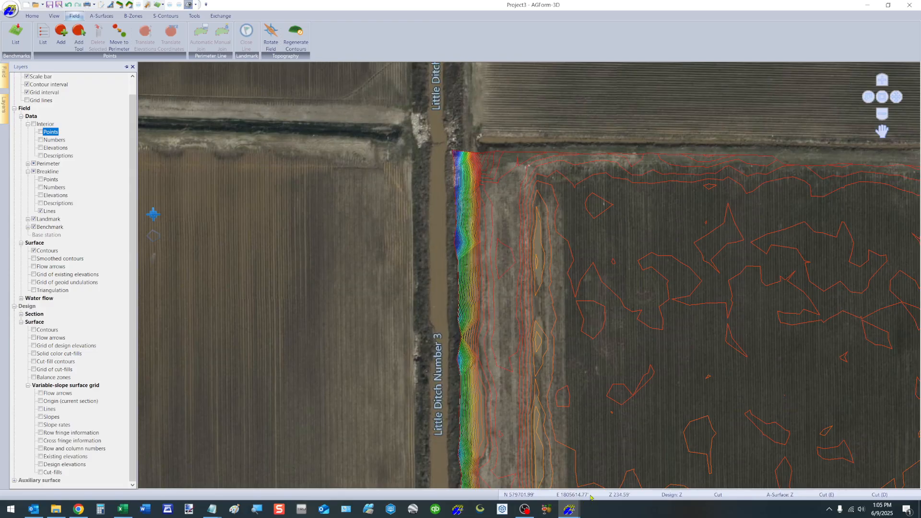
Switch to the Monette Drone_All_Points project and examine its contours along the ditch and the field's north end
{"action": "mouse_move", "coordinate": [570, 510]}
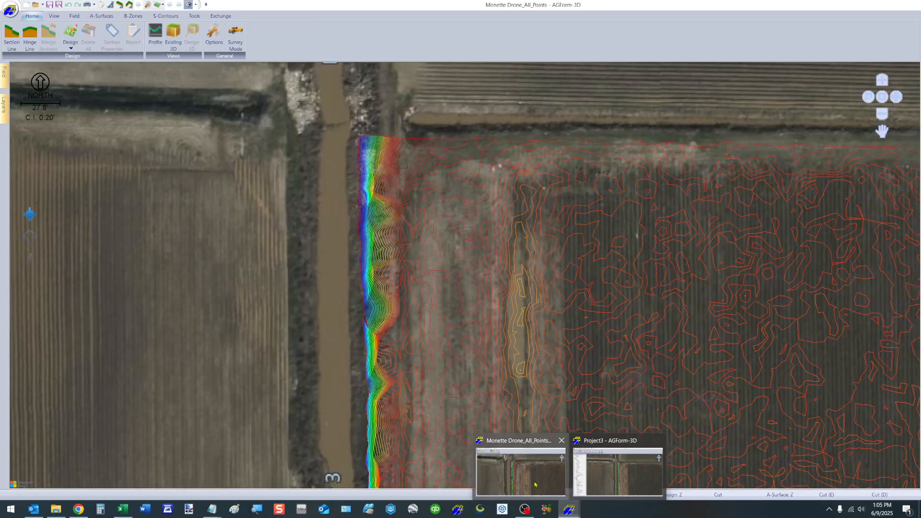
{"action": "left_click", "coordinate": [521, 472]}
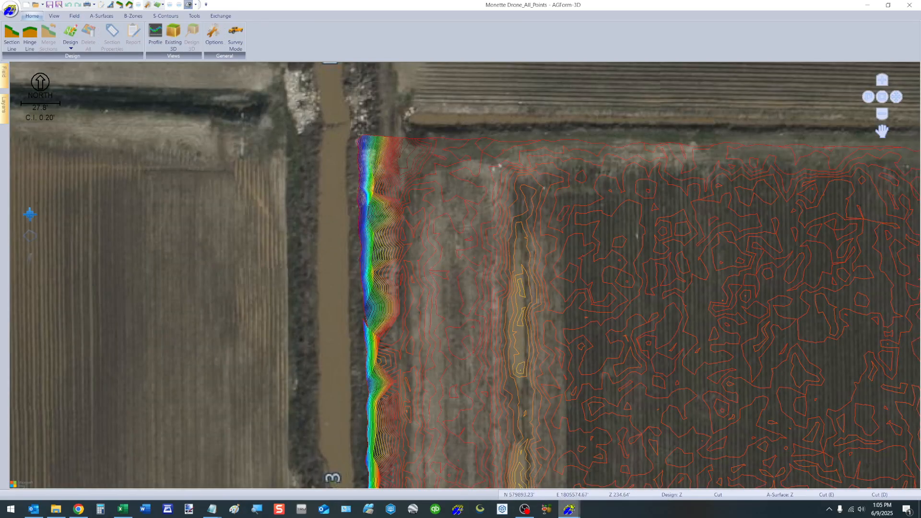
{"action": "scroll", "coordinate": [188, 181], "scroll_direction": "down", "scroll_amount": 1}
{"action": "scroll", "coordinate": [188, 181], "scroll_direction": "down", "scroll_amount": 5}
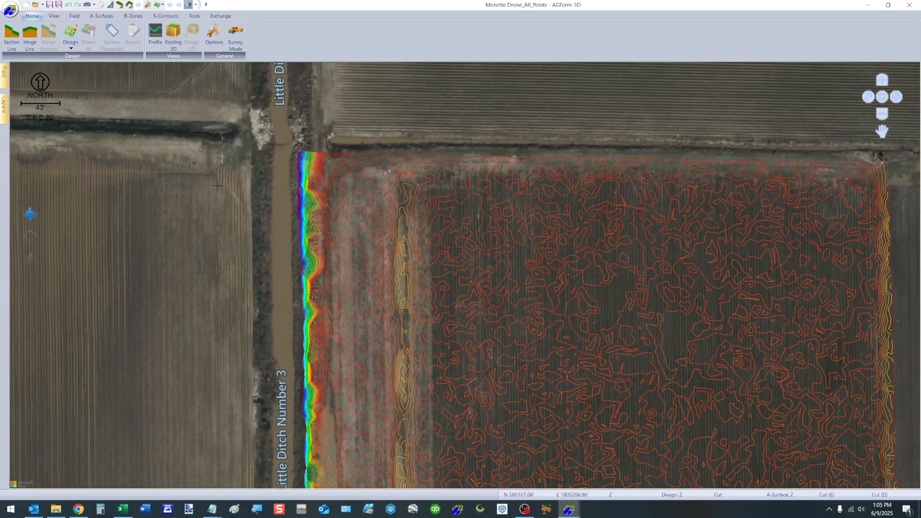
{"action": "scroll", "coordinate": [217, 186], "scroll_direction": "up", "scroll_amount": 12}
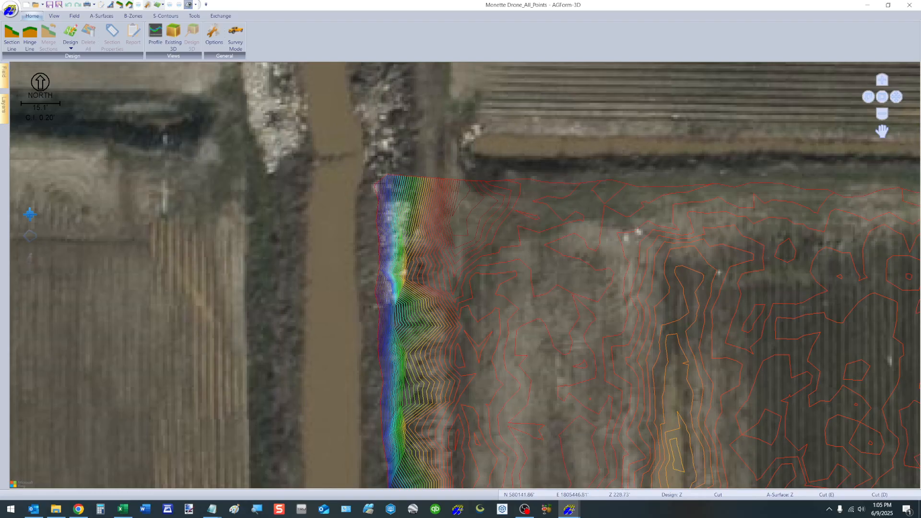
{"action": "scroll", "coordinate": [389, 186], "scroll_direction": "down", "scroll_amount": 4}
{"action": "scroll", "coordinate": [279, 182], "scroll_direction": "down", "scroll_amount": 3}
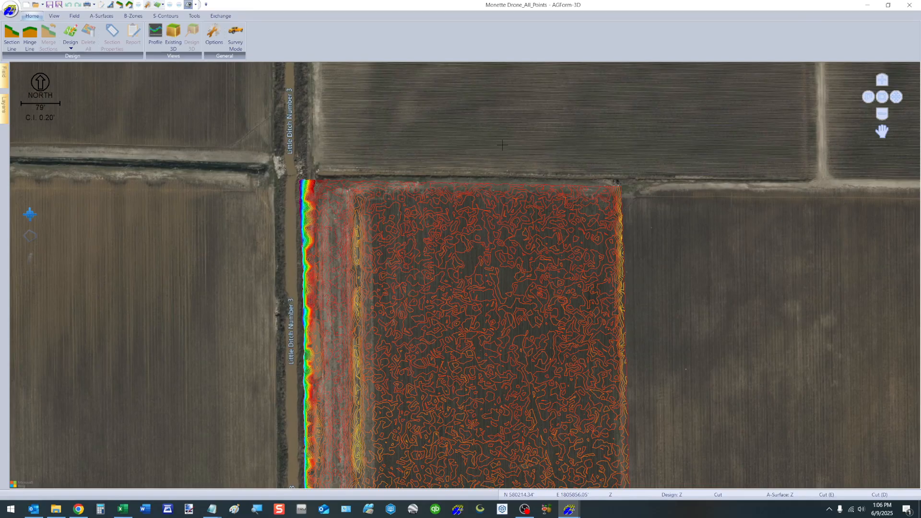
{"action": "scroll", "coordinate": [503, 145], "scroll_direction": "down", "scroll_amount": 1}
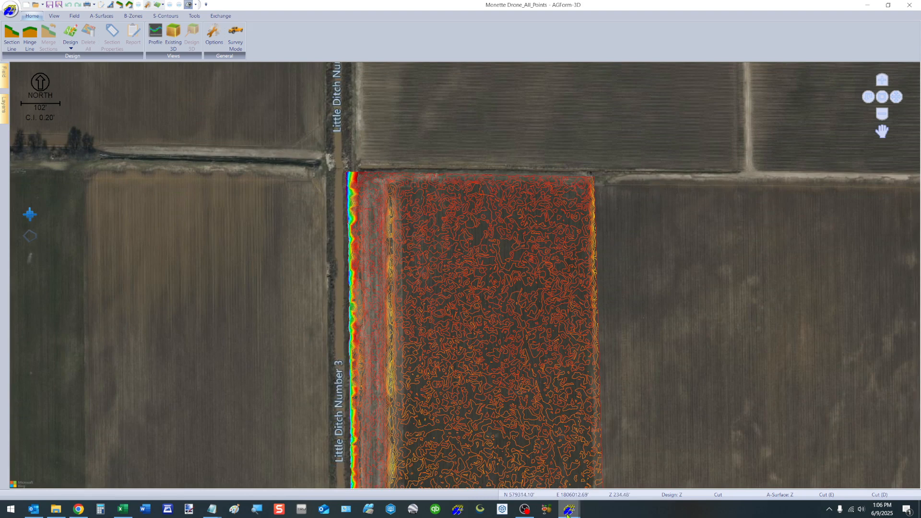
Return to Project3 to view its contours across the wider field, and bring the Monette Drone_All_Points project back up for comparison
{"action": "mouse_move", "coordinate": [568, 514]}
{"action": "mouse_move", "coordinate": [616, 484]}
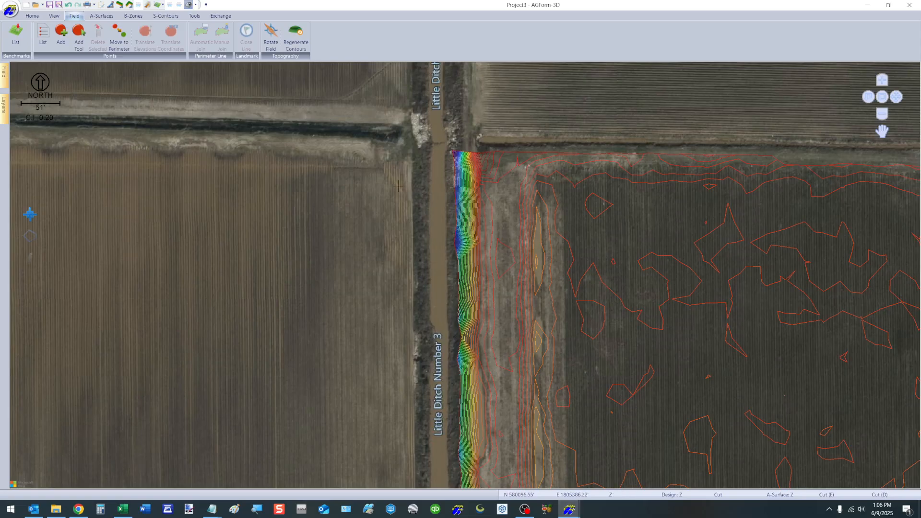
{"action": "left_click", "coordinate": [618, 475]}
{"action": "scroll", "coordinate": [421, 150], "scroll_direction": "down", "scroll_amount": 4}
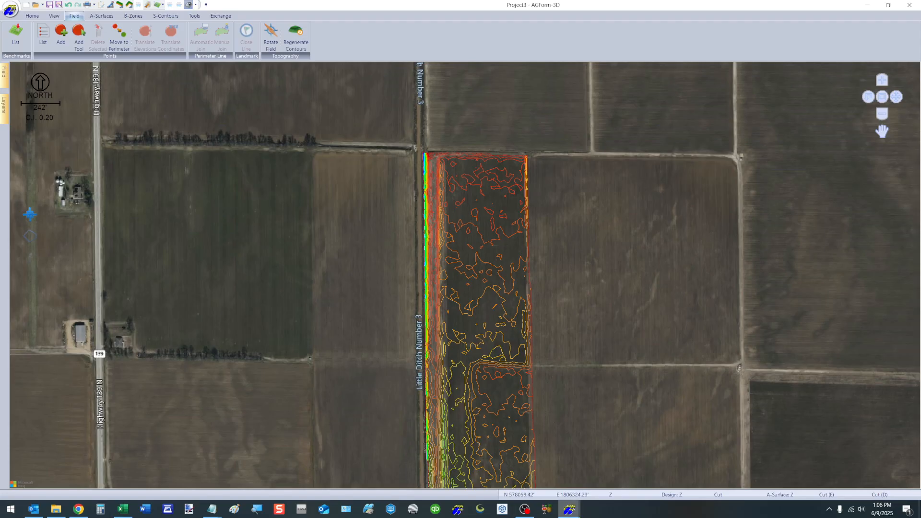
{"action": "left_click", "coordinate": [522, 467]}
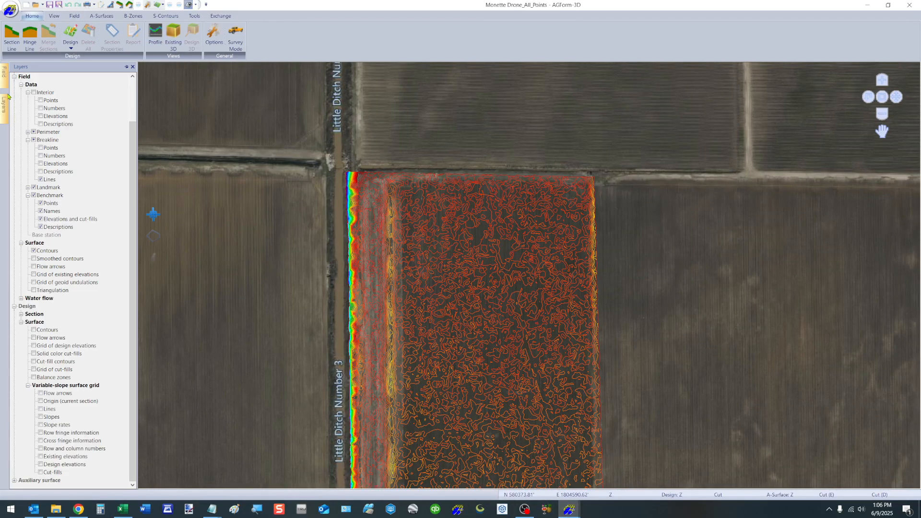
Compare the field data of Project3 with that of the Monette Drone_All_Points project
{"action": "mouse_move", "coordinate": [5, 85]}
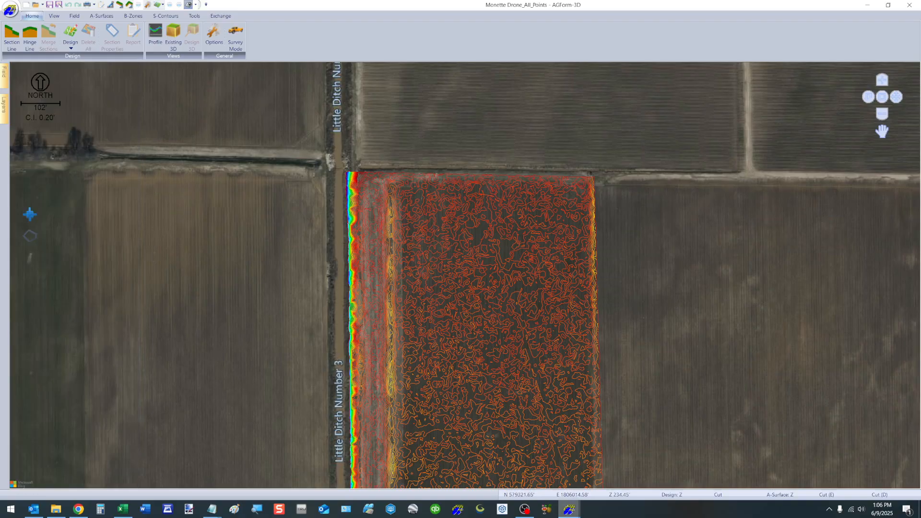
{"action": "mouse_move", "coordinate": [570, 515]}
{"action": "left_click", "coordinate": [617, 468]}
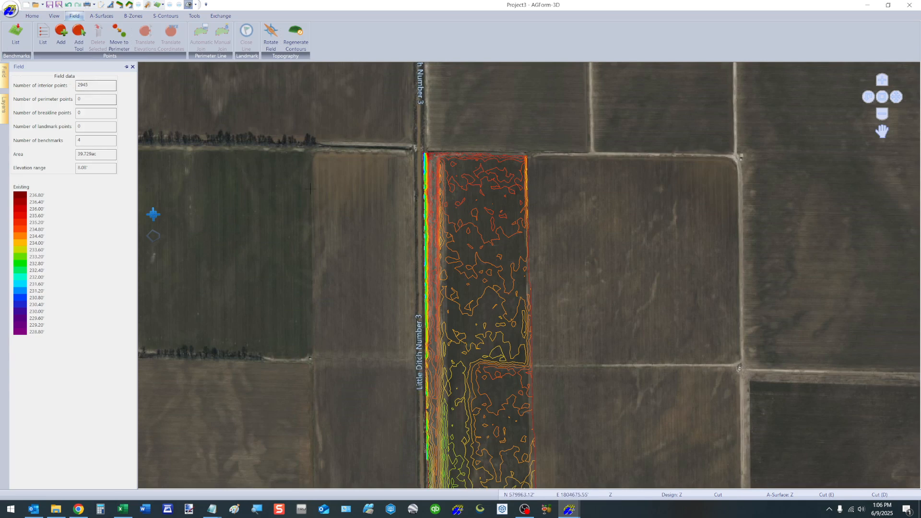
{"action": "mouse_move", "coordinate": [559, 510]}
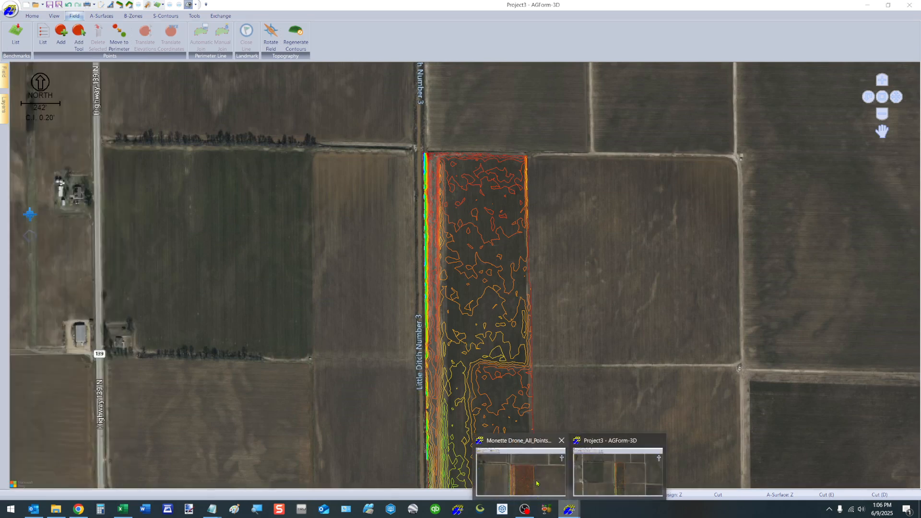
{"action": "left_click", "coordinate": [521, 470]}
{"action": "mouse_move", "coordinate": [5, 73]}
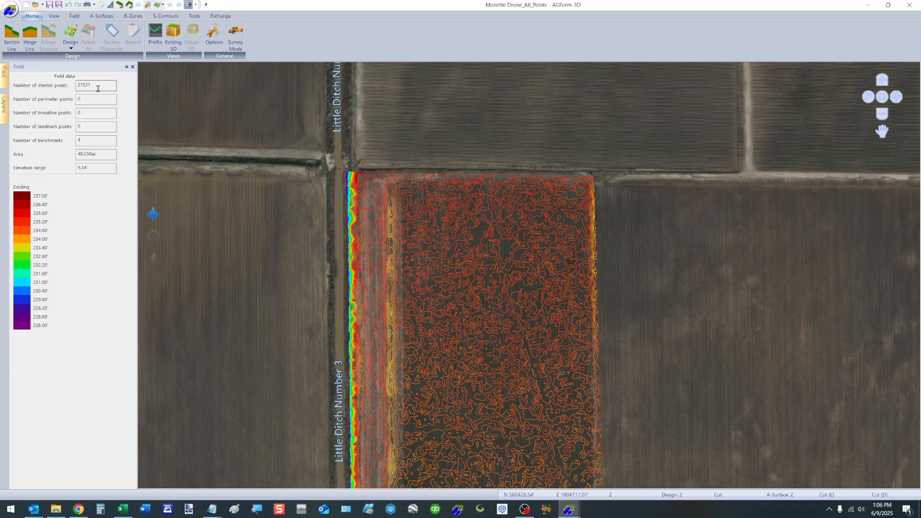
Display the interior field points in Monette Drone_All_Points without the aerial imagery and examine their density across the field
{"action": "mouse_move", "coordinate": [4, 104]}
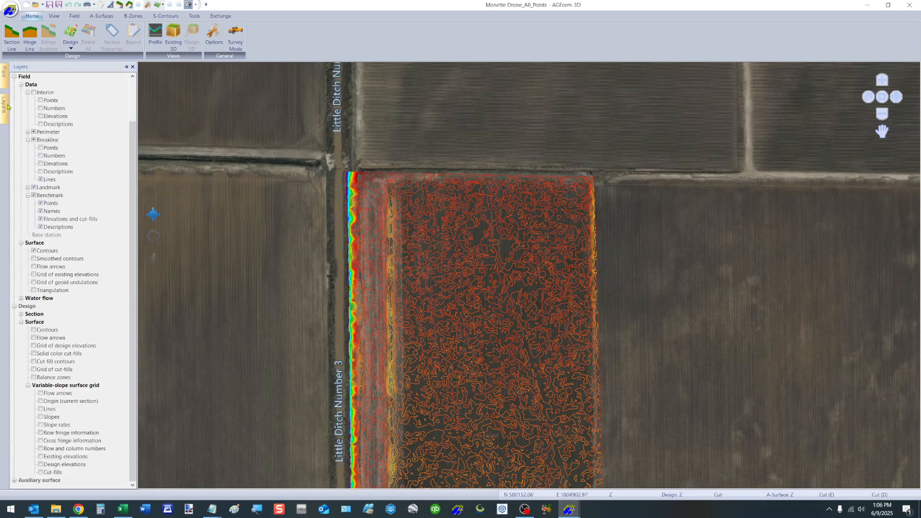
{"action": "left_click", "coordinate": [41, 100]}
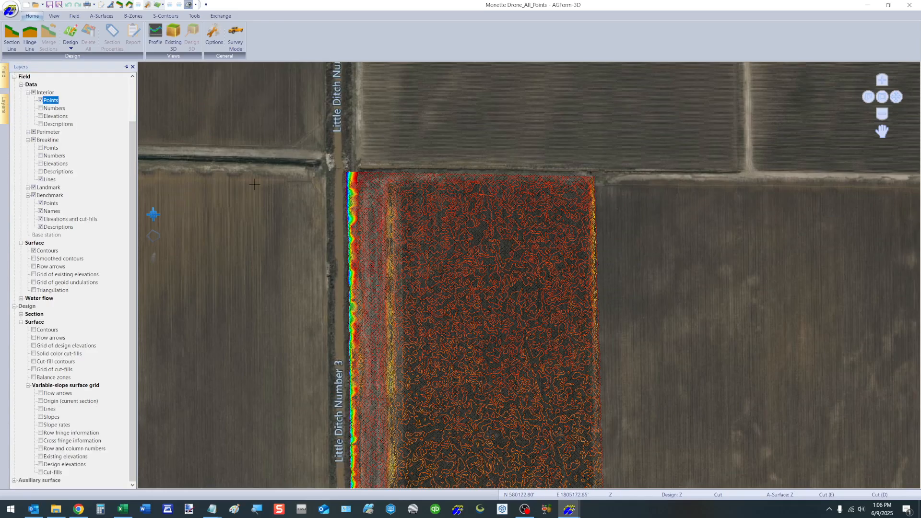
{"action": "scroll", "coordinate": [491, 268], "scroll_direction": "up", "scroll_amount": 6}
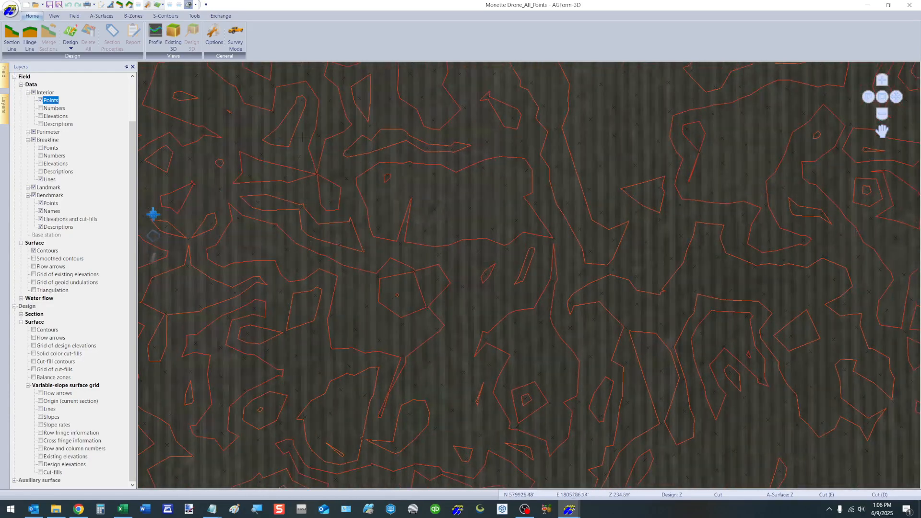
{"action": "left_click", "coordinate": [189, 4]}
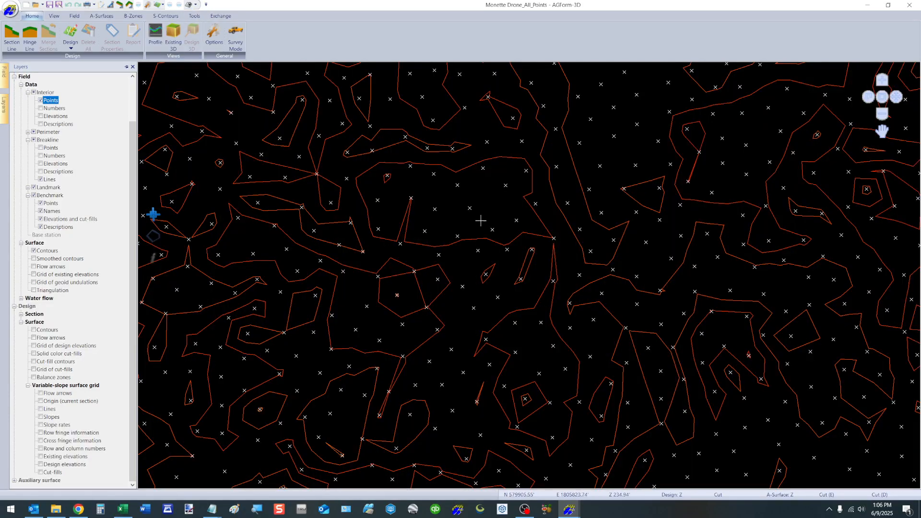
{"action": "scroll", "coordinate": [480, 219], "scroll_direction": "down", "scroll_amount": 6}
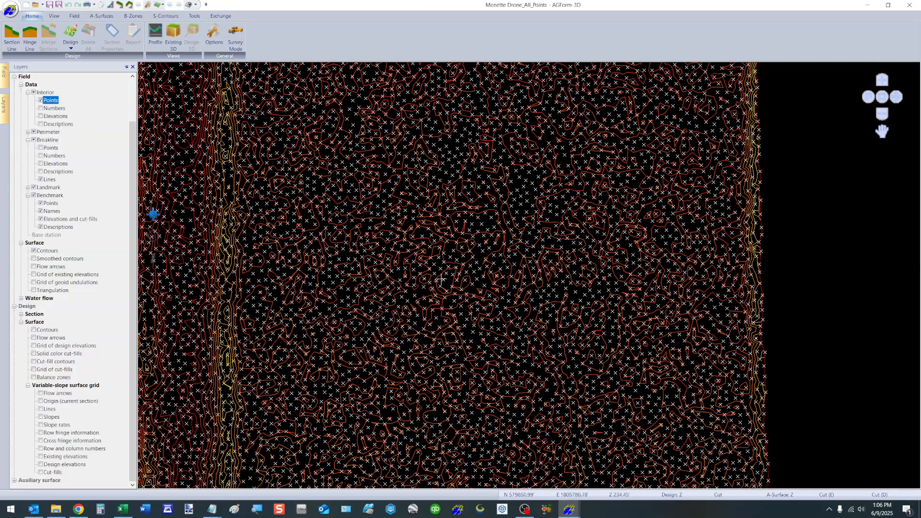
{"action": "scroll", "coordinate": [453, 199], "scroll_direction": "down", "scroll_amount": 3}
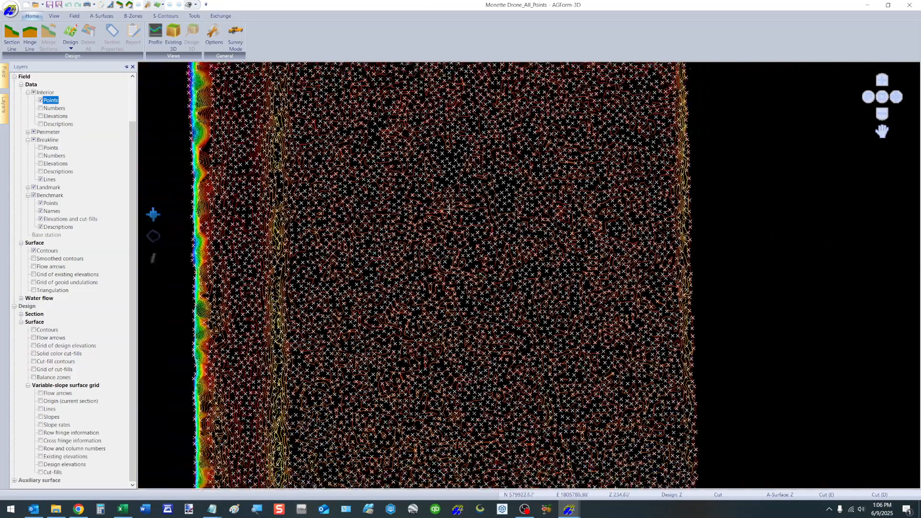
{"action": "scroll", "coordinate": [451, 264], "scroll_direction": "up", "scroll_amount": 4}
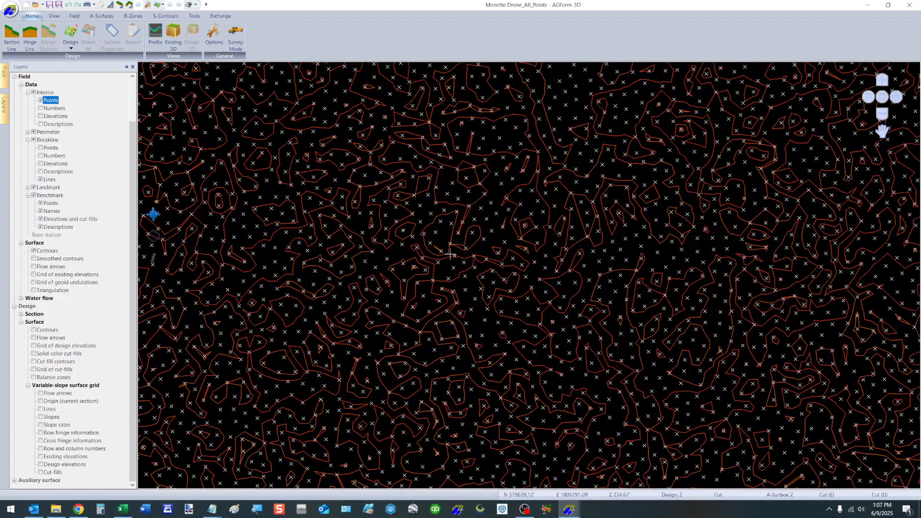
{"action": "scroll", "coordinate": [450, 255], "scroll_direction": "down", "scroll_amount": 5}
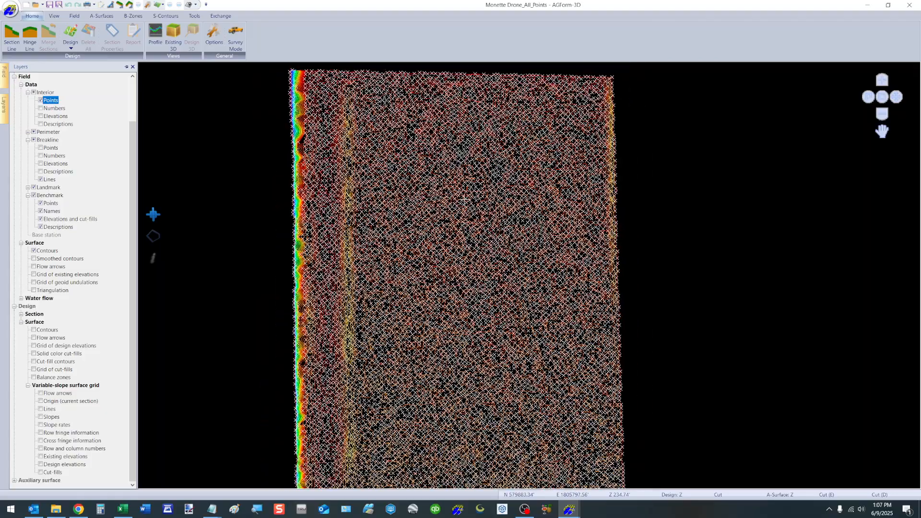
Hide the interior field points and view the all-points contours over the length of the field
{"action": "left_click", "coordinate": [40, 100]}
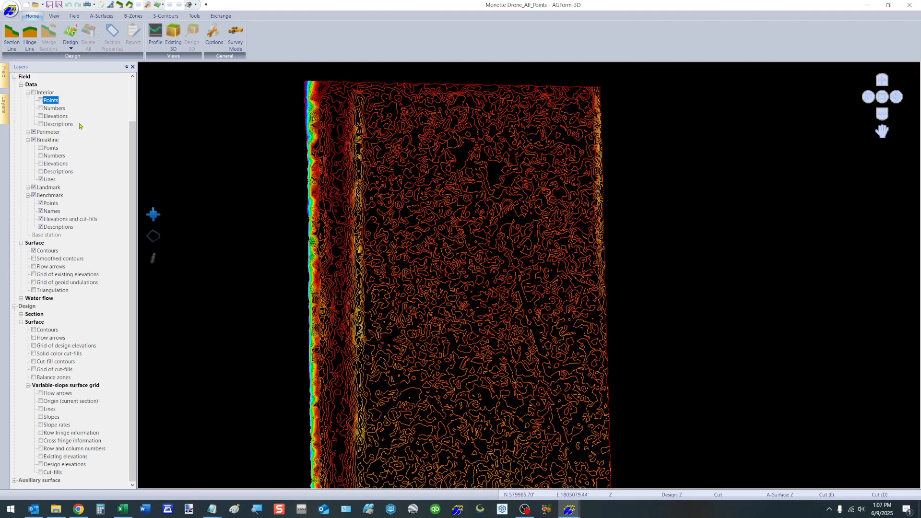
{"action": "scroll", "coordinate": [441, 192], "scroll_direction": "down", "scroll_amount": 3}
{"action": "scroll", "coordinate": [440, 192], "scroll_direction": "down", "scroll_amount": 2}
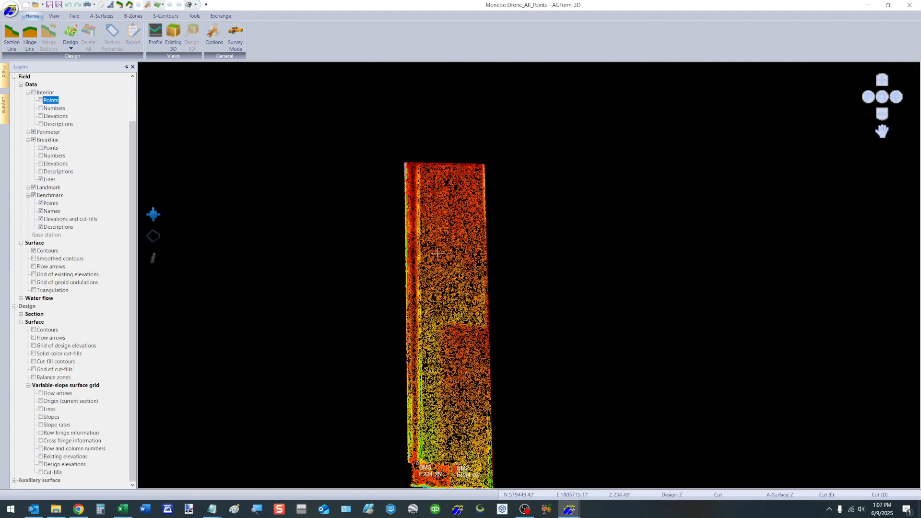
{"action": "scroll", "coordinate": [427, 359], "scroll_direction": "up", "scroll_amount": 2}
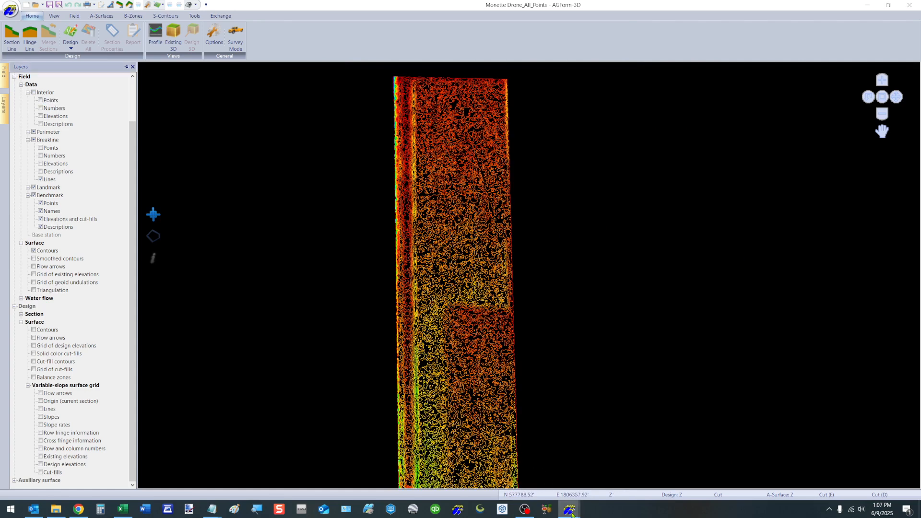
Switch to Project3 and examine its contours over the whole field, including the ditch side and the north and south ends
{"action": "mouse_move", "coordinate": [569, 509]}
{"action": "left_click", "coordinate": [610, 481]}
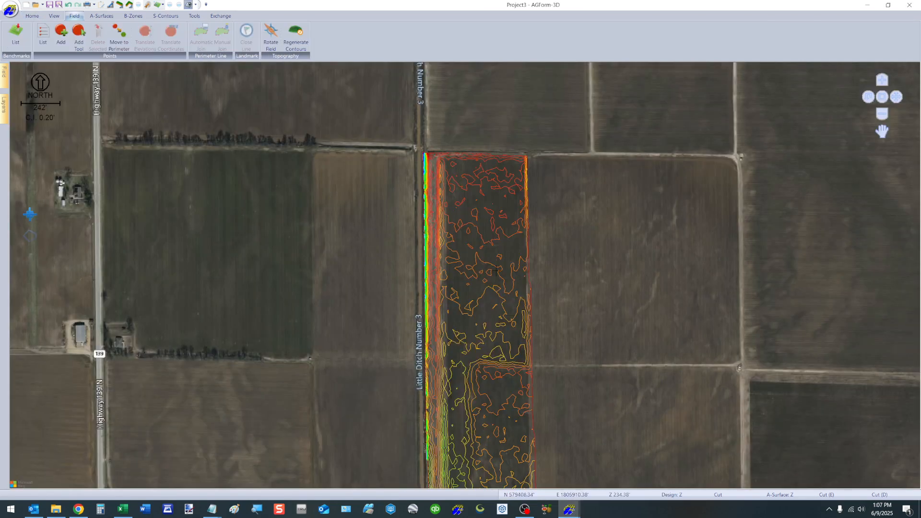
{"action": "scroll", "coordinate": [493, 394], "scroll_direction": "down", "scroll_amount": 3}
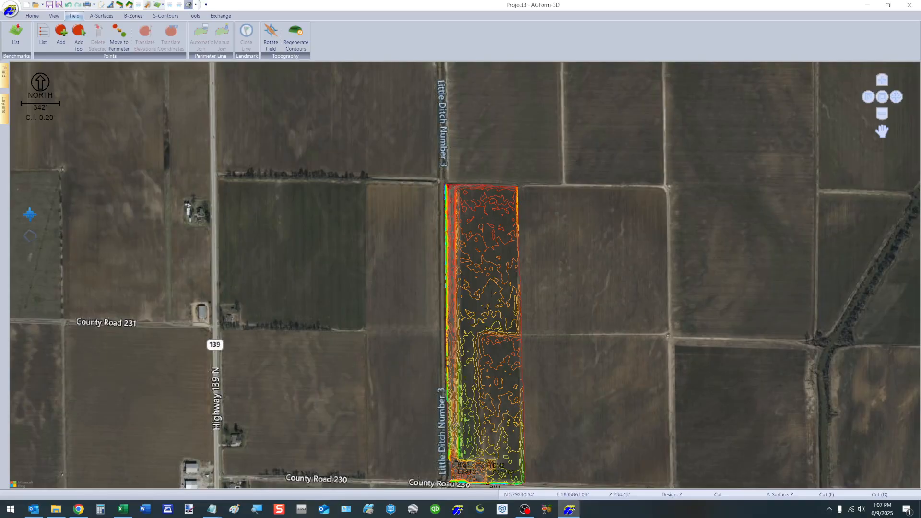
{"action": "scroll", "coordinate": [451, 189], "scroll_direction": "down", "scroll_amount": 2}
{"action": "scroll", "coordinate": [458, 355], "scroll_direction": "up", "scroll_amount": 4}
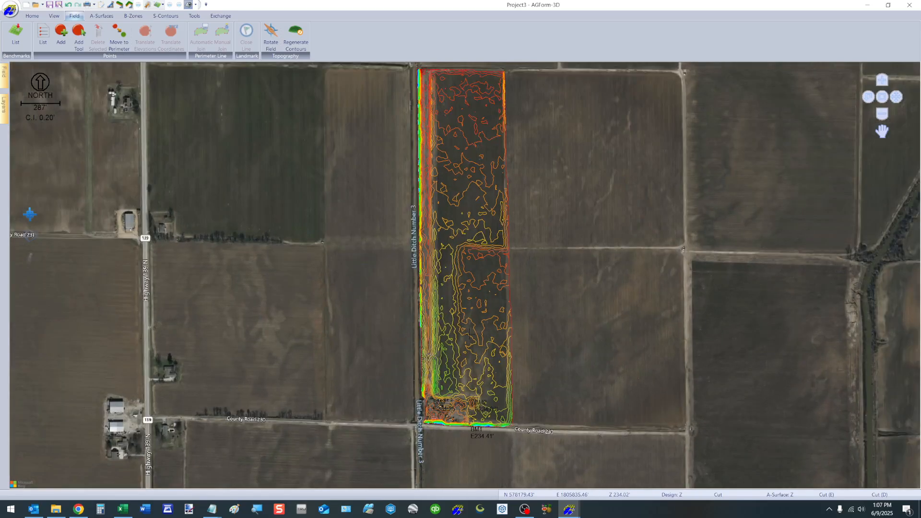
{"action": "scroll", "coordinate": [459, 355], "scroll_direction": "down", "scroll_amount": 2}
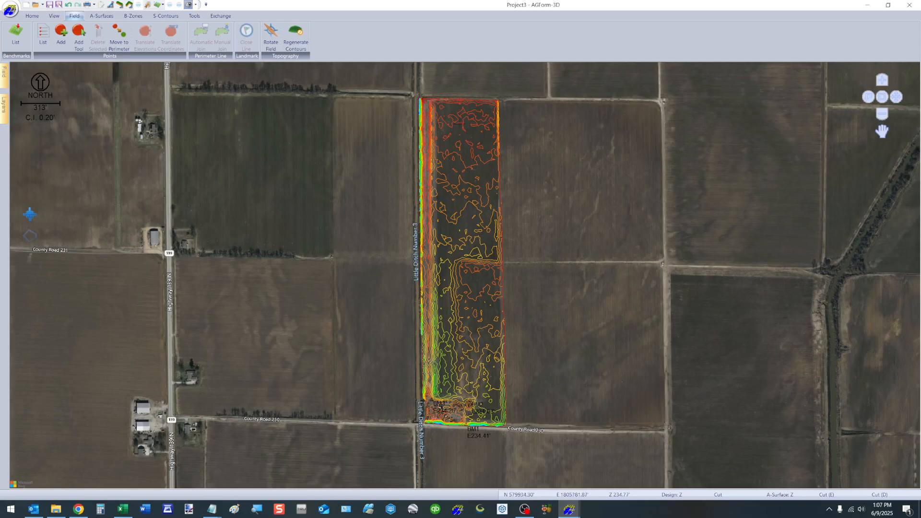
{"action": "scroll", "coordinate": [422, 100], "scroll_direction": "up", "scroll_amount": 6}
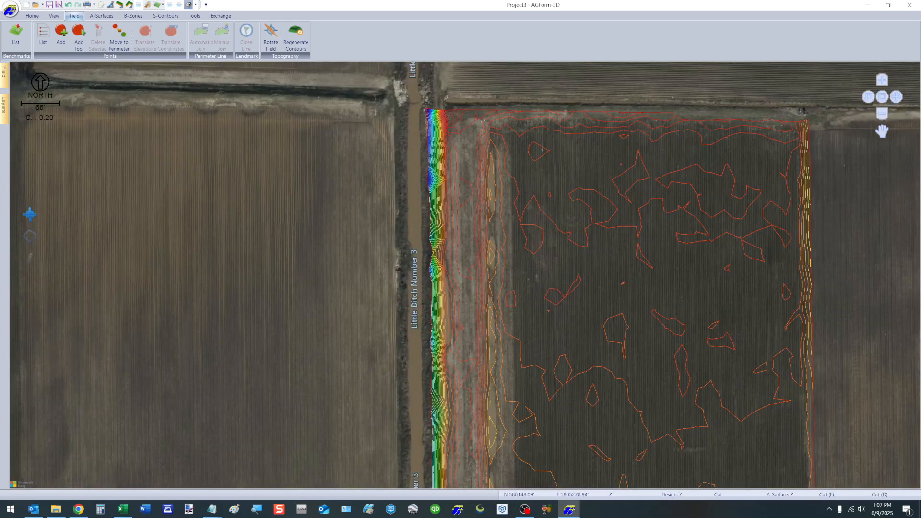
{"action": "scroll", "coordinate": [327, 105], "scroll_direction": "down", "scroll_amount": 6}
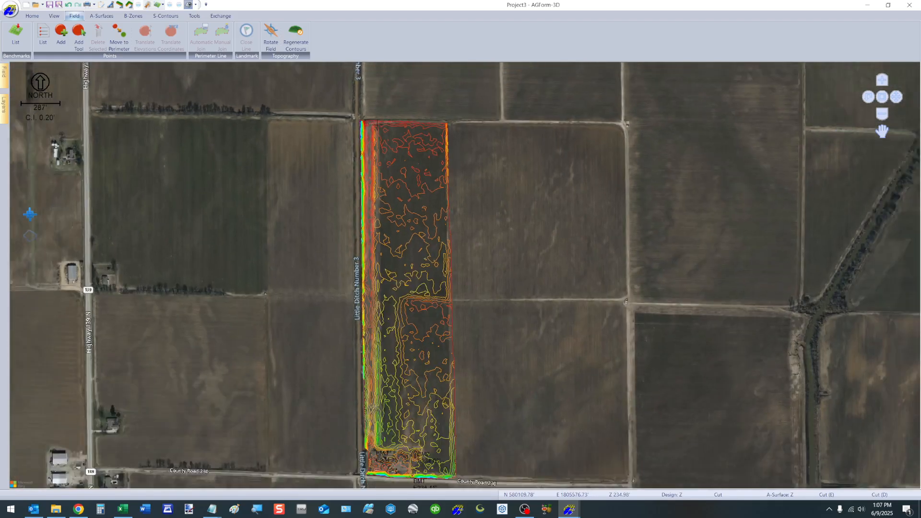
{"action": "scroll", "coordinate": [378, 125], "scroll_direction": "down", "scroll_amount": 1}
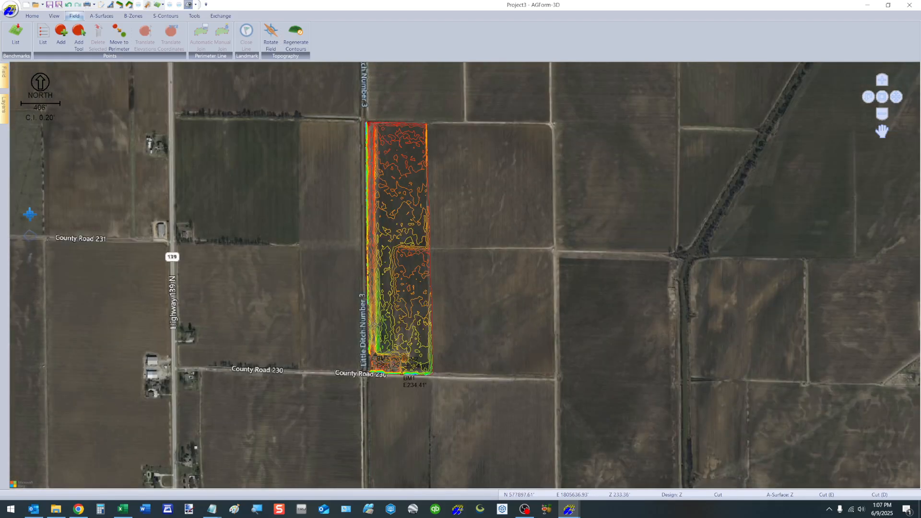
{"action": "scroll", "coordinate": [382, 338], "scroll_direction": "up", "scroll_amount": 2}
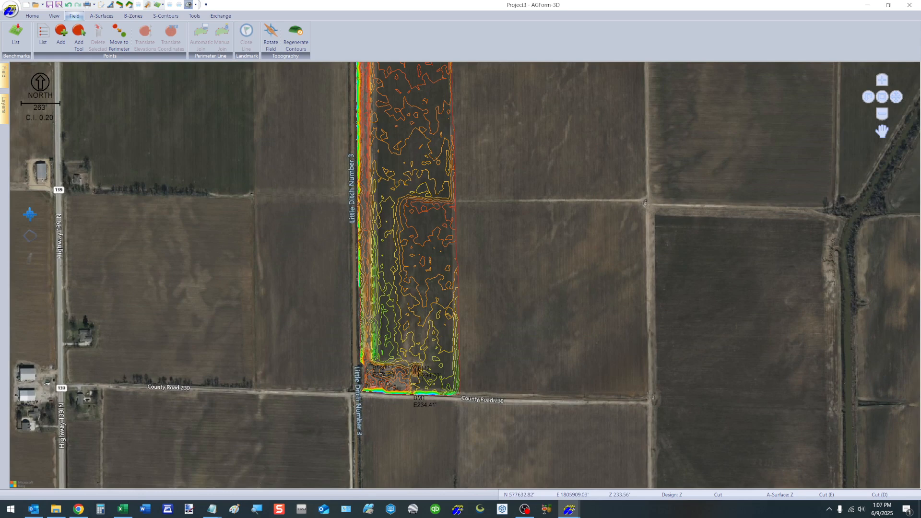
{"action": "scroll", "coordinate": [357, 412], "scroll_direction": "down", "scroll_amount": 1}
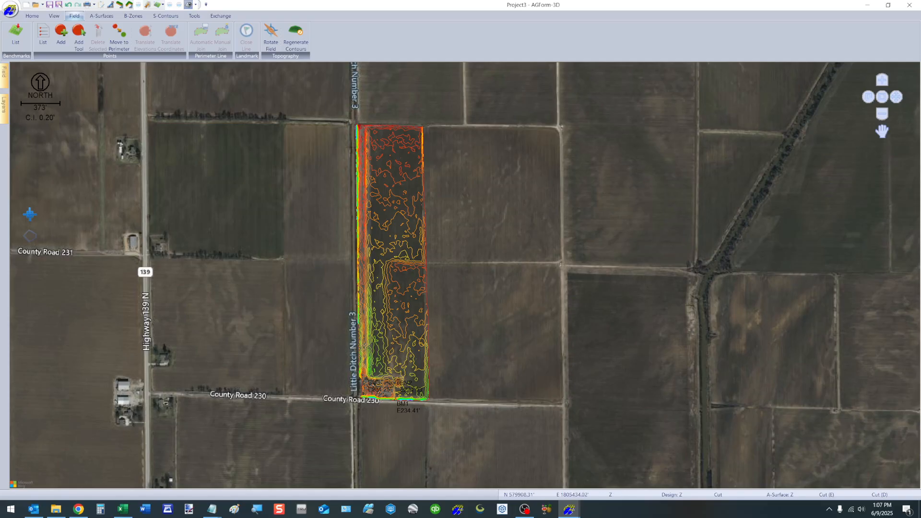
Create a new project named Project4 with the g2012bu7.bin geoid file and master benchmark BM1, without saving the changes to Project3
{"action": "left_click", "coordinate": [26, 5]}
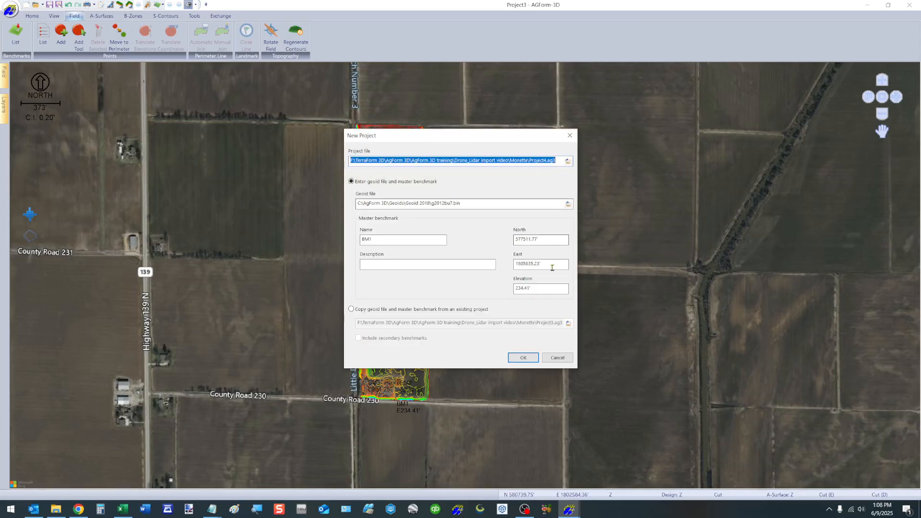
{"action": "left_click", "coordinate": [523, 358]}
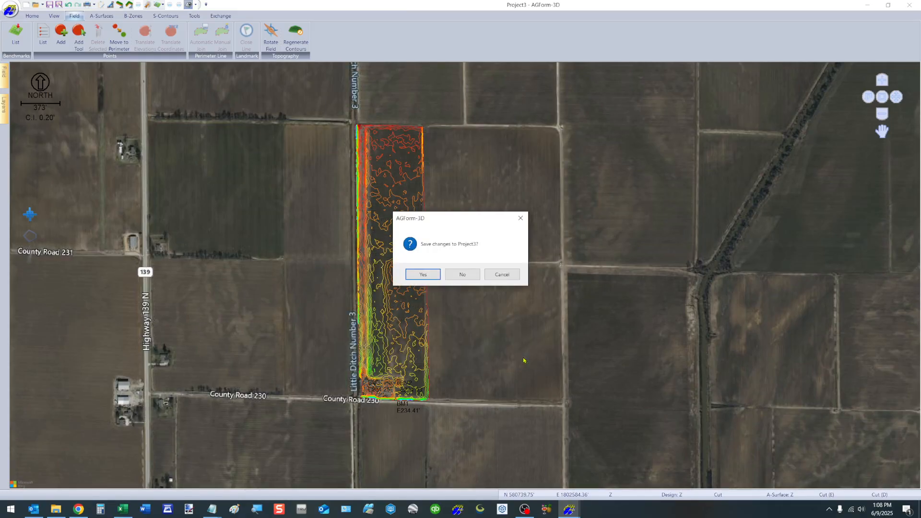
{"action": "left_click", "coordinate": [464, 275]}
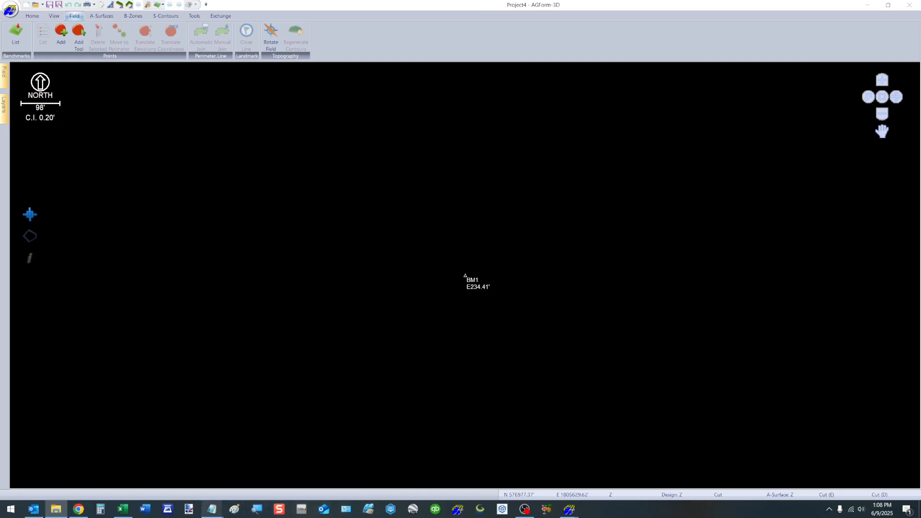
Close the four open Monette text files in Notepad and bring the Daphne L_125 Lat-Lon BM file fully into view
{"action": "left_click", "coordinate": [212, 510]}
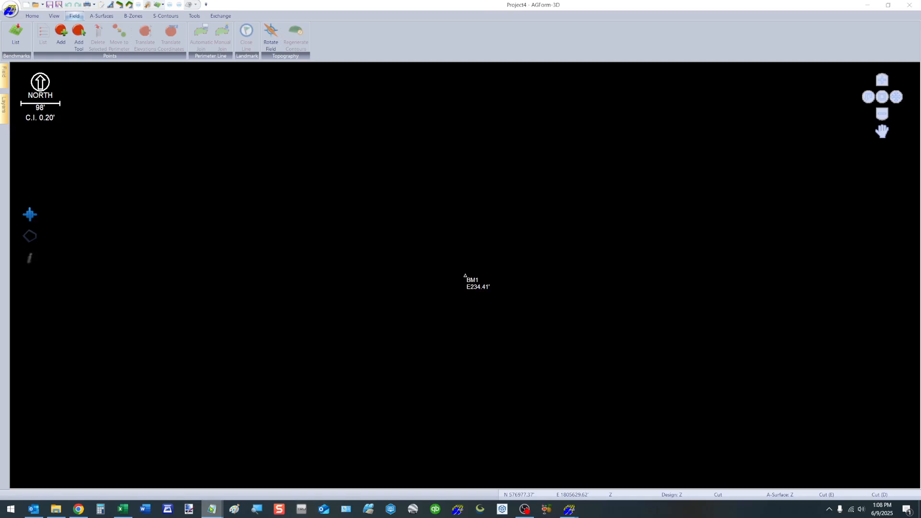
{"action": "left_click", "coordinate": [212, 511]}
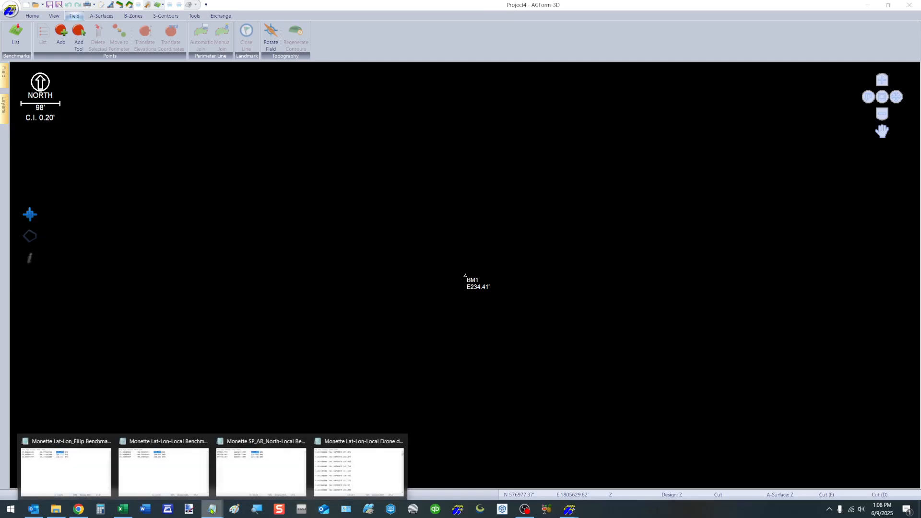
{"action": "left_click", "coordinate": [402, 441]}
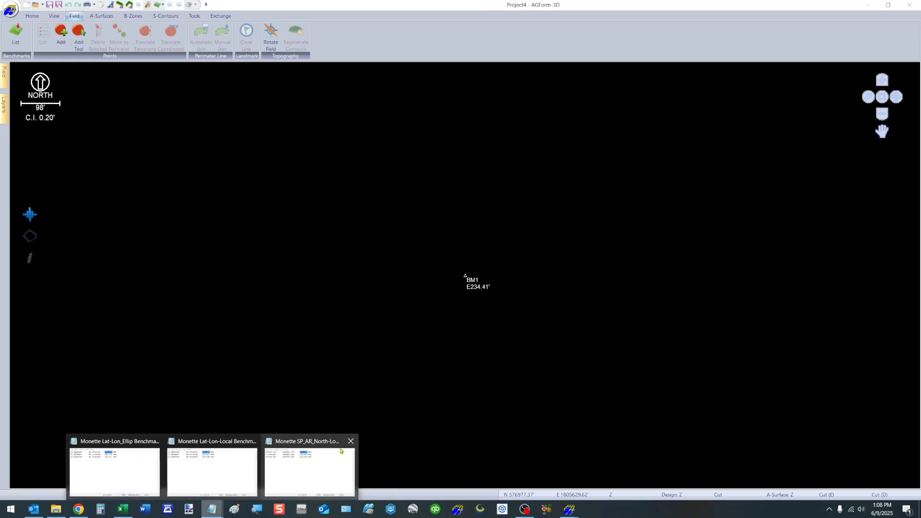
{"action": "left_click", "coordinate": [350, 441]}
{"action": "left_click", "coordinate": [302, 440]}
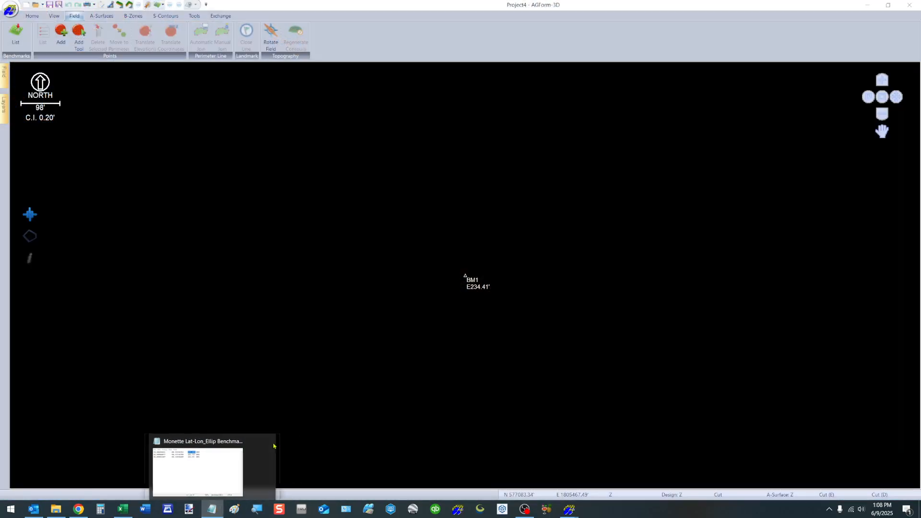
{"action": "left_click", "coordinate": [253, 441]}
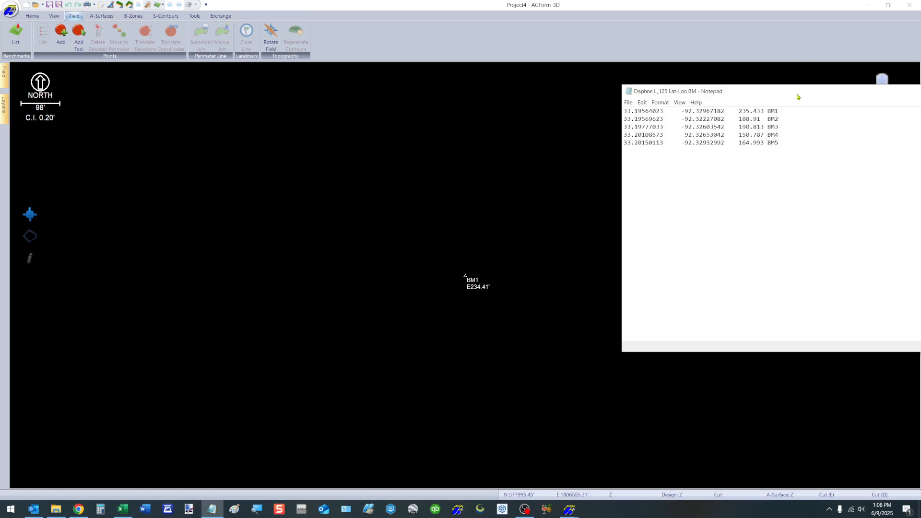
{"action": "left_click_drag", "start_coordinate": [798, 97], "coordinate": [714, 102]}
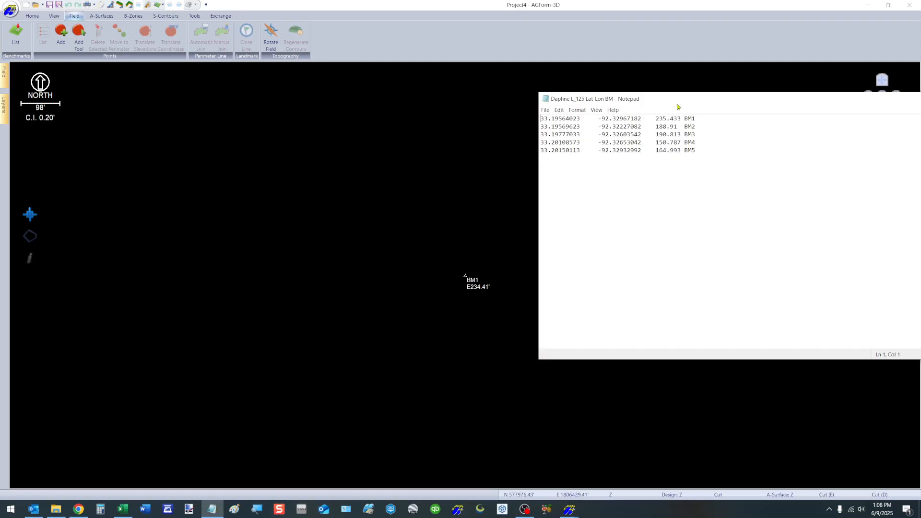
Bring the Daphne L_125 SP_AR_South file fully into view in Notepad, examine its point coordinates and minimize it
{"action": "left_click", "coordinate": [219, 19]}
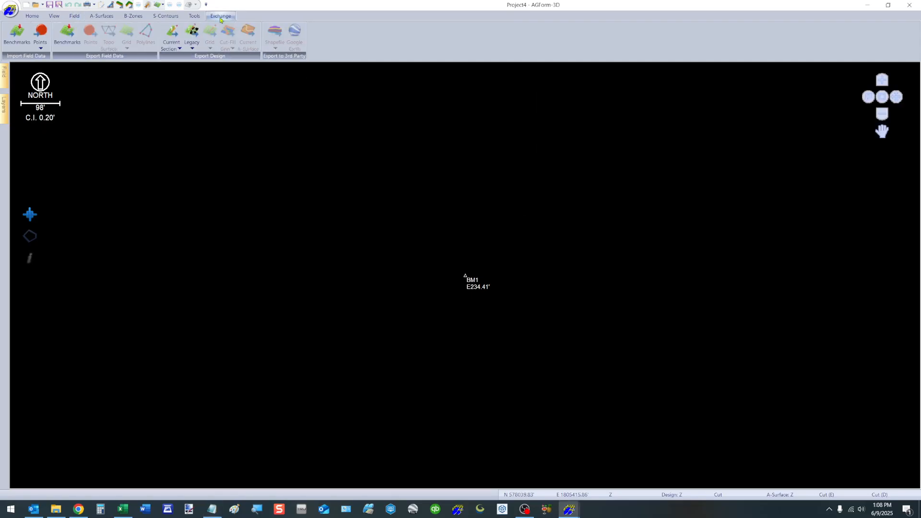
{"action": "left_click", "coordinate": [40, 30]}
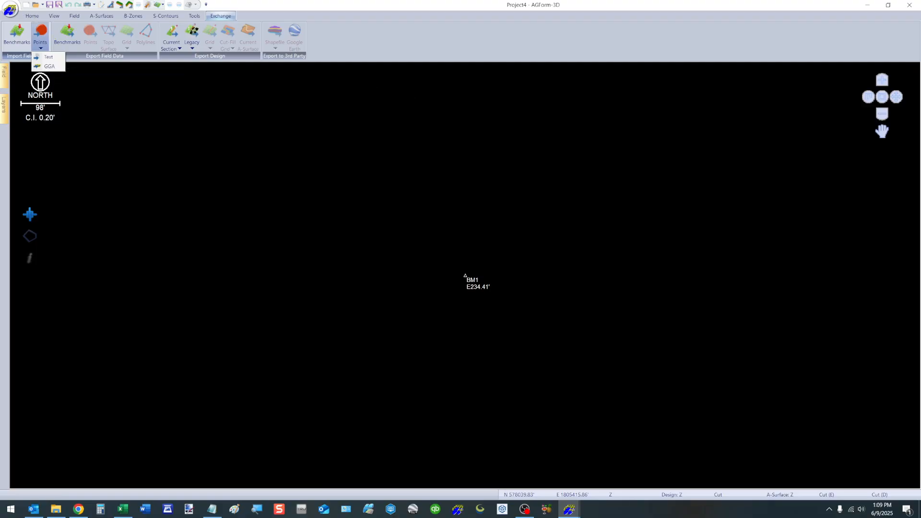
{"action": "key", "text": "alt+Tab"}
{"action": "key", "text": "alt+Tab"}
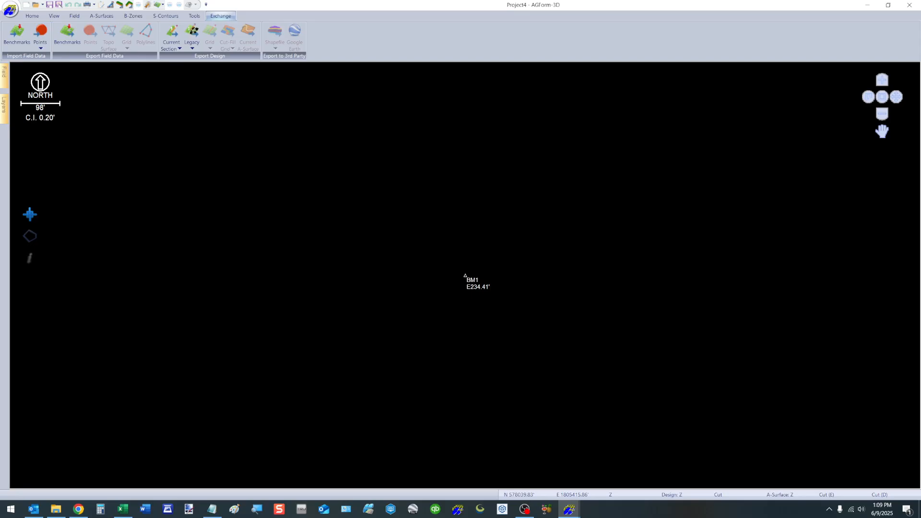
{"action": "key", "text": "alt+Tab"}
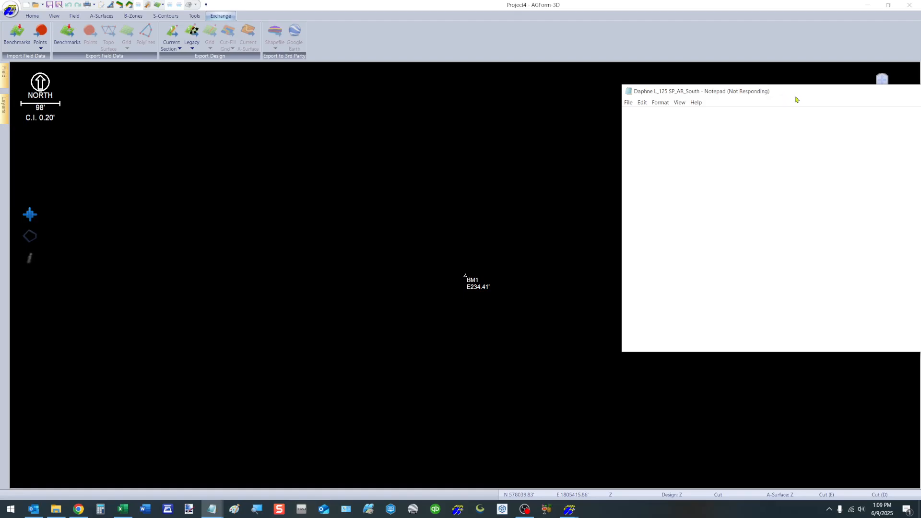
{"action": "left_click_drag", "start_coordinate": [796, 99], "coordinate": [551, 98]}
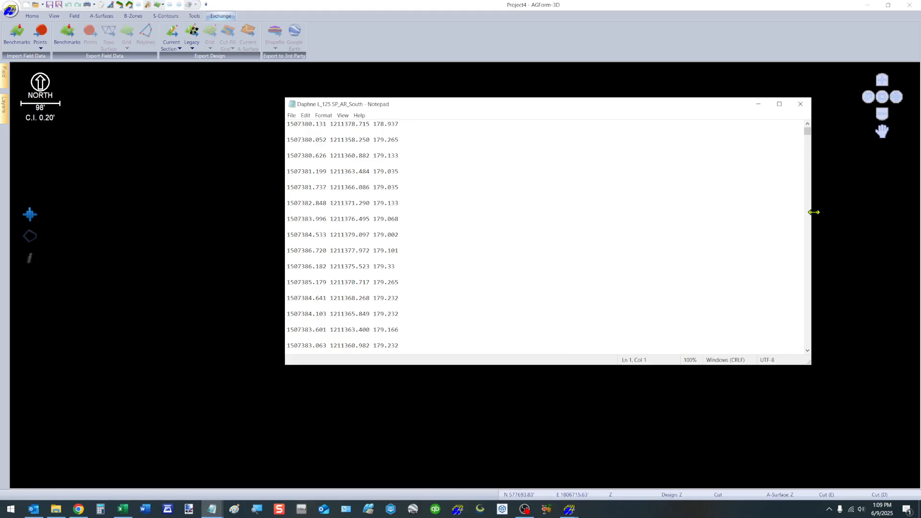
{"action": "left_click", "coordinate": [757, 104]}
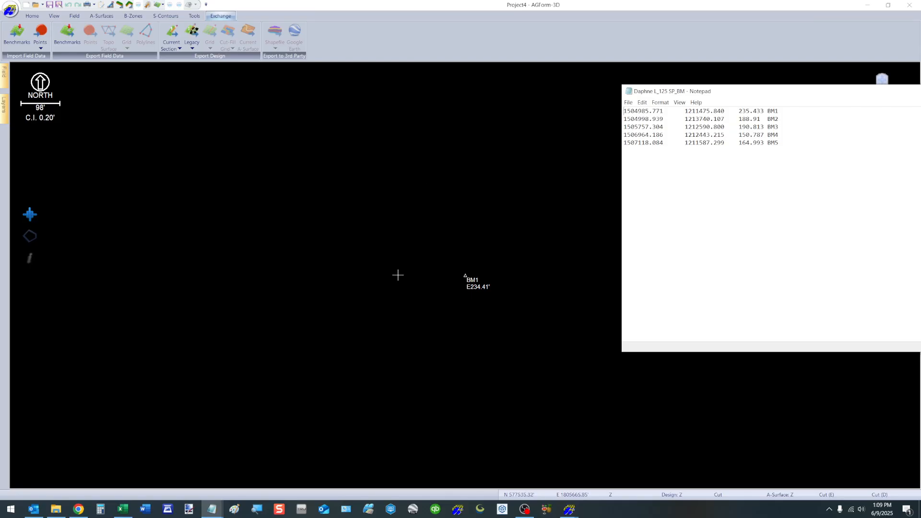
Start a new project named Project5 and set master benchmark BM1's North to 1504985.771, copied from the Daphne L_125 SP_BM file
{"action": "left_click", "coordinate": [26, 6]}
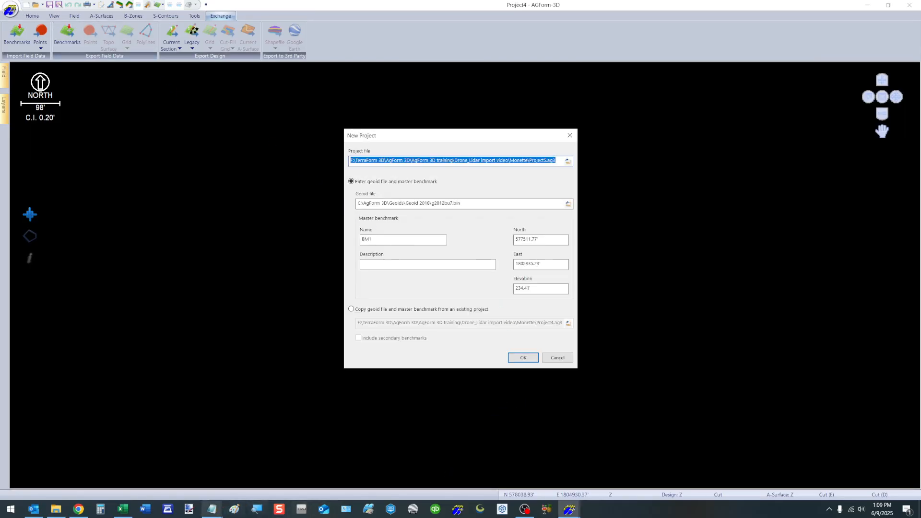
{"action": "left_click", "coordinate": [213, 511]}
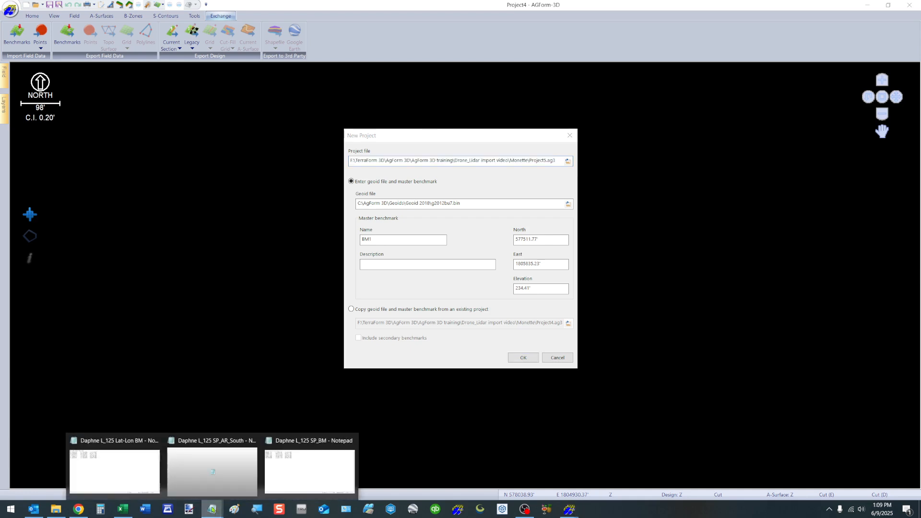
{"action": "mouse_move", "coordinate": [224, 472]}
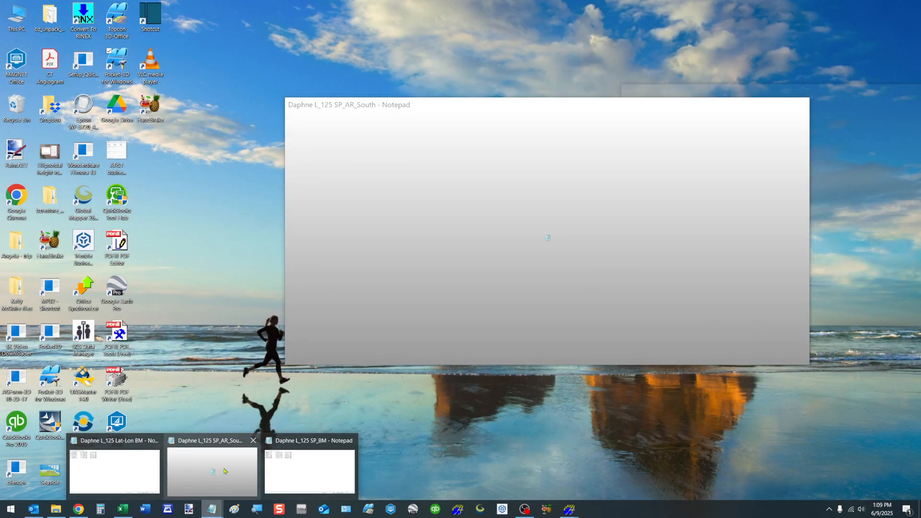
{"action": "mouse_move", "coordinate": [296, 473]}
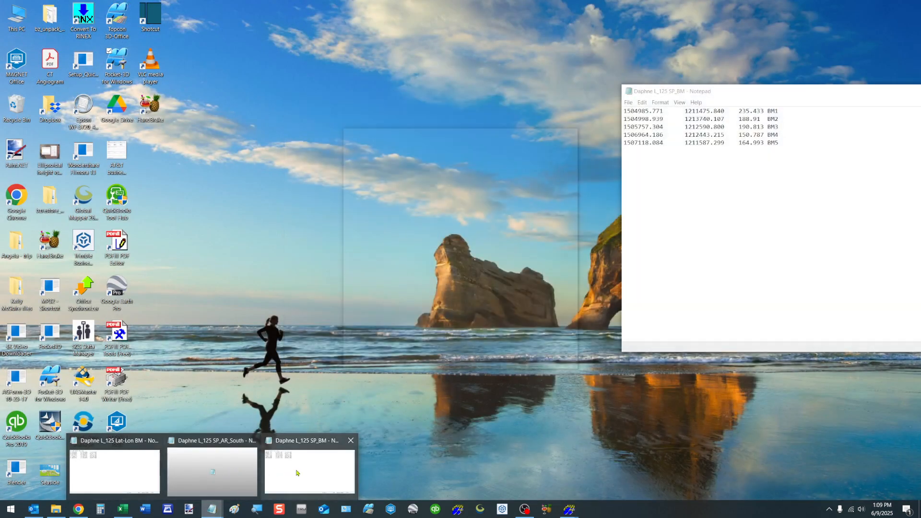
{"action": "left_click", "coordinate": [296, 473]}
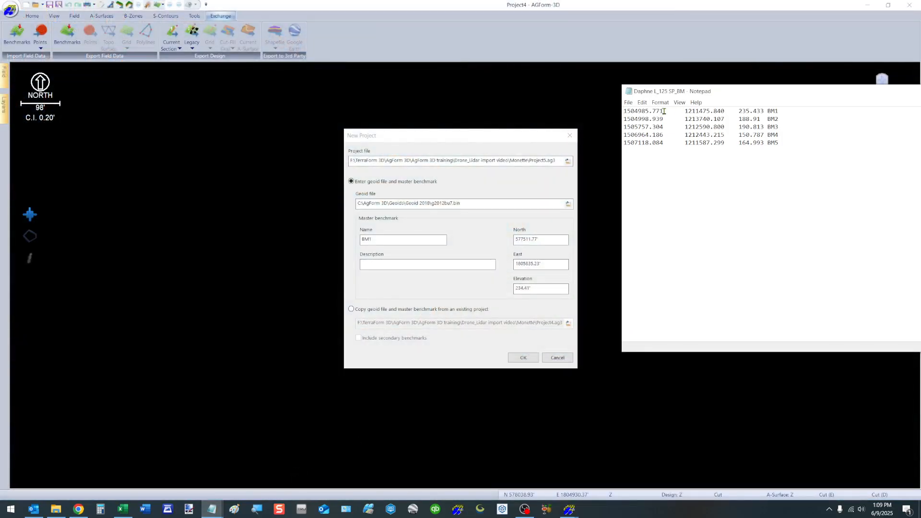
{"action": "left_click_drag", "start_coordinate": [664, 111], "coordinate": [623, 111]}
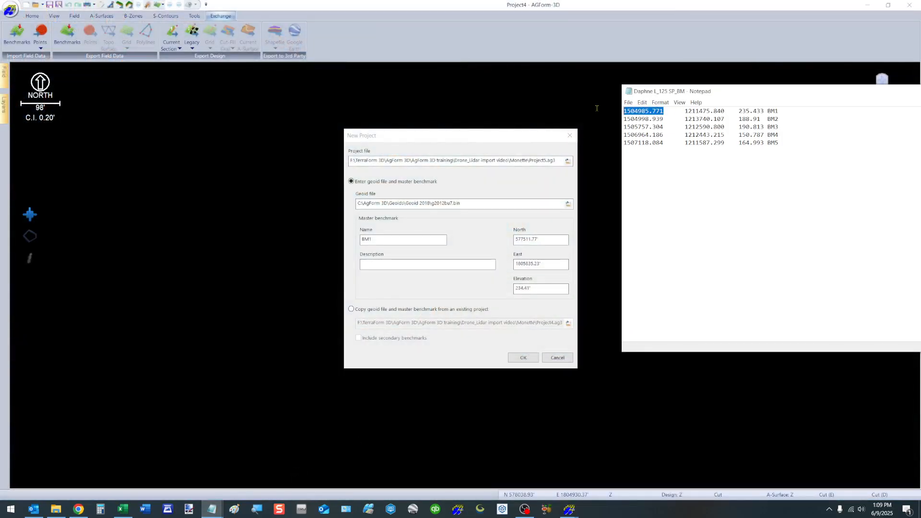
{"action": "right_click", "coordinate": [638, 112]}
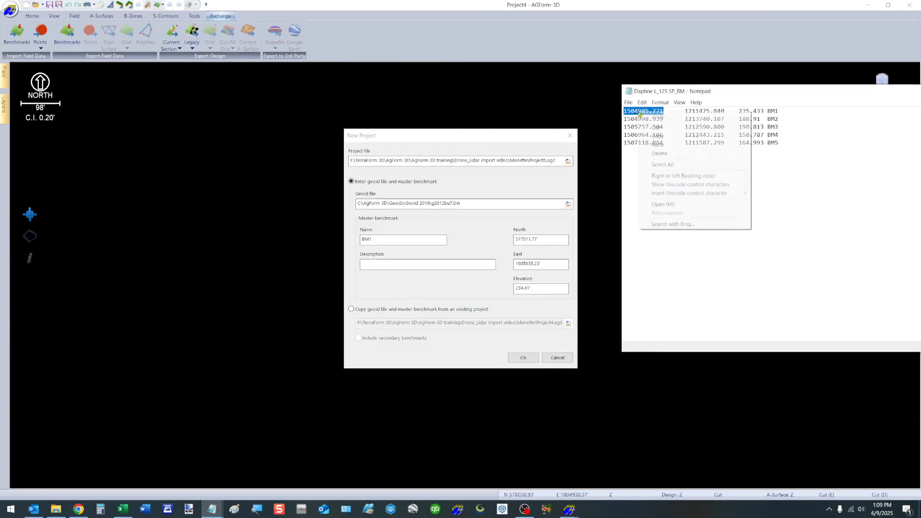
{"action": "left_click", "coordinate": [658, 140]}
{"action": "double_click", "coordinate": [551, 239]}
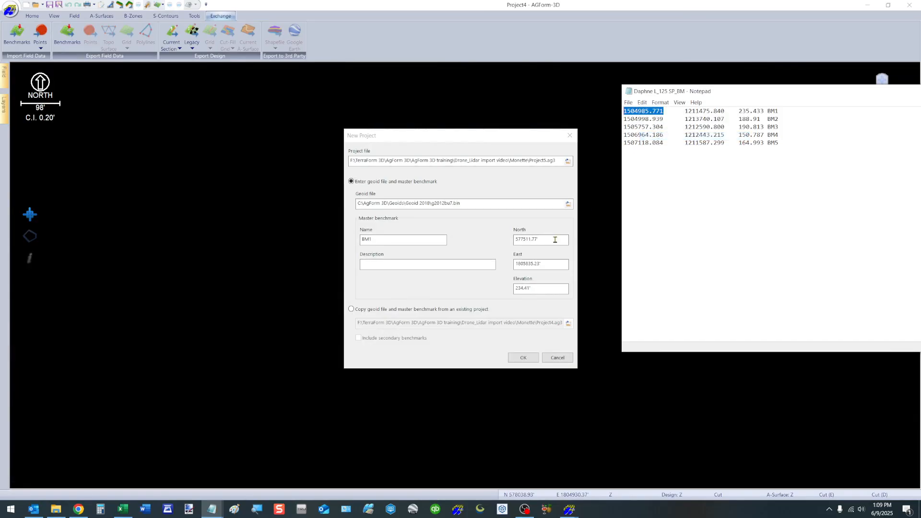
{"action": "right_click", "coordinate": [554, 242]}
{"action": "left_click", "coordinate": [571, 275]}
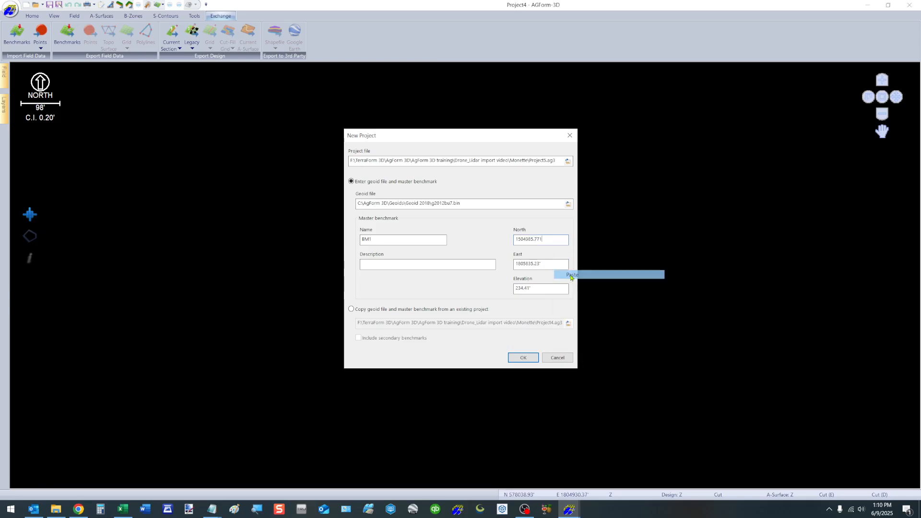
Set the master benchmark's East coordinate to 1211475.840, copied from the BM1 line of the Daphne L_125 SP_BM file
{"action": "mouse_move", "coordinate": [212, 509]}
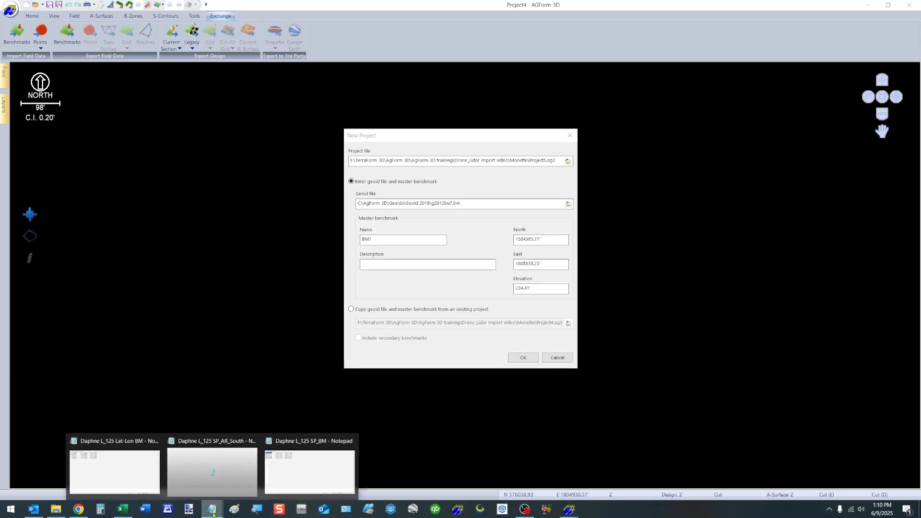
{"action": "left_click", "coordinate": [302, 484]}
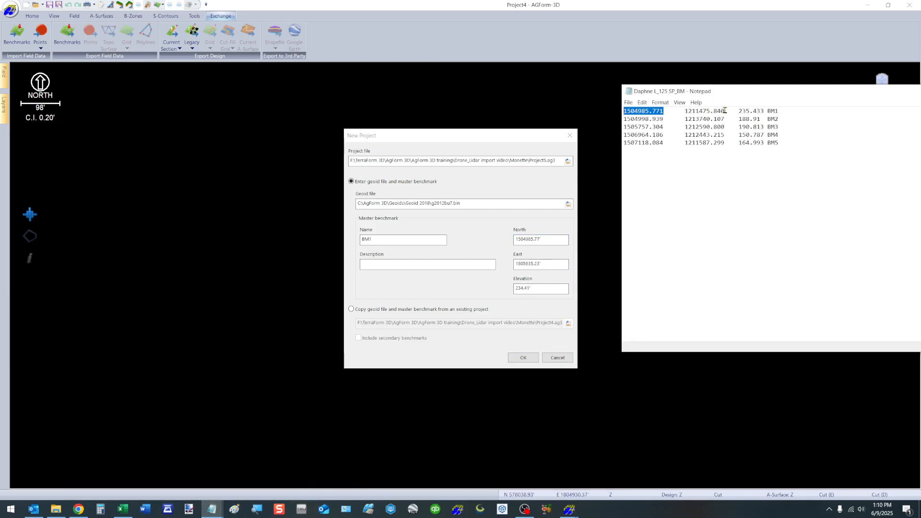
{"action": "left_click_drag", "start_coordinate": [726, 111], "coordinate": [684, 111]}
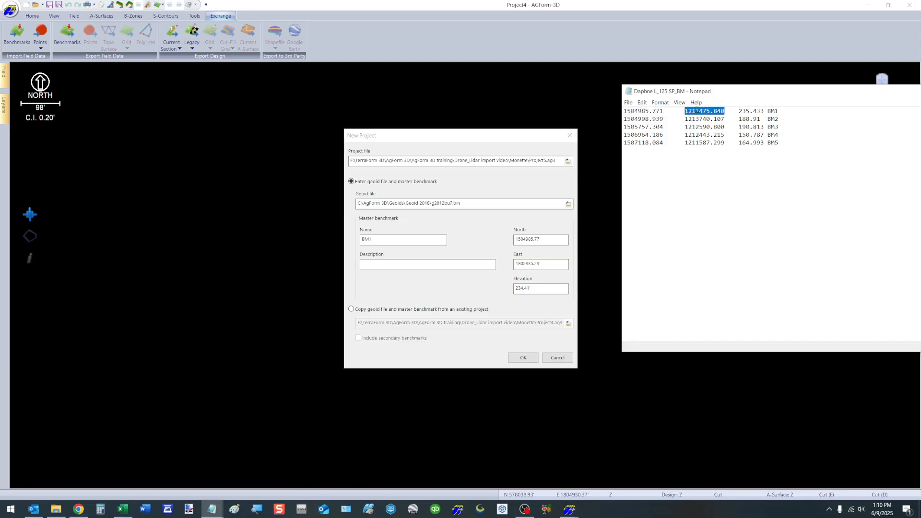
{"action": "right_click", "coordinate": [697, 110]}
{"action": "left_click", "coordinate": [715, 135]}
{"action": "double_click", "coordinate": [554, 265]}
{"action": "right_click", "coordinate": [554, 266]}
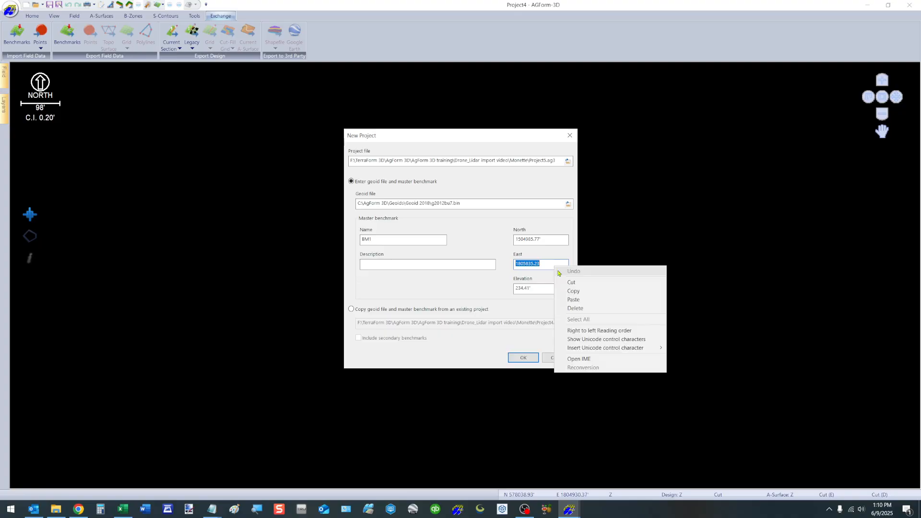
{"action": "left_click", "coordinate": [574, 299]}
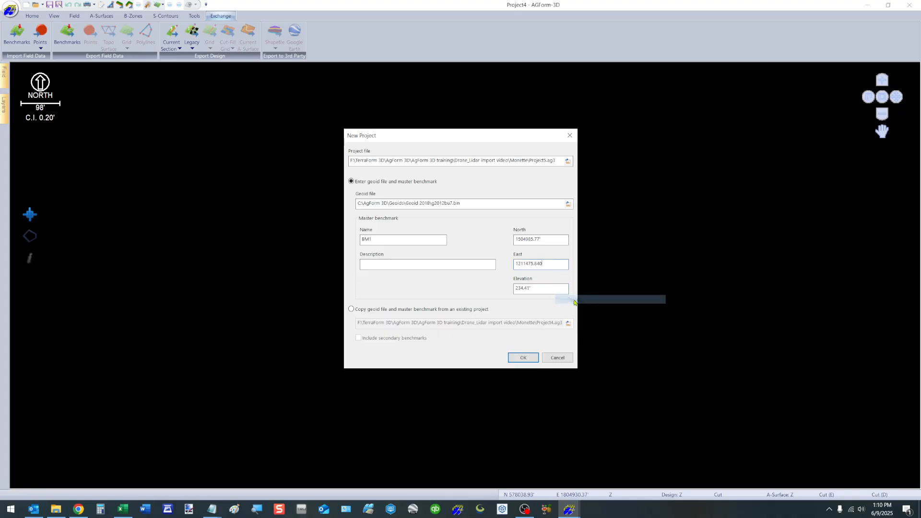
Set the master benchmark's elevation to 235.433 from the BM1 line of the SP_BM file and create the project
{"action": "left_click", "coordinate": [217, 510]}
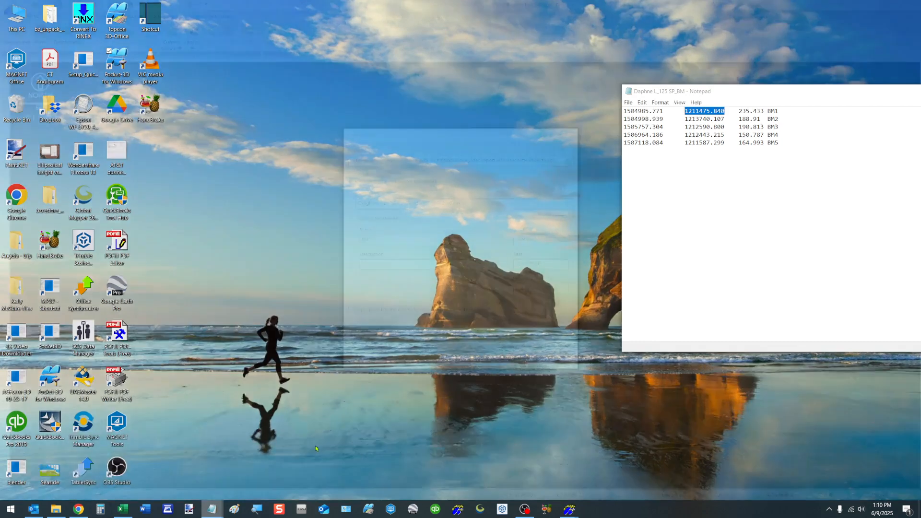
{"action": "left_click", "coordinate": [310, 470]}
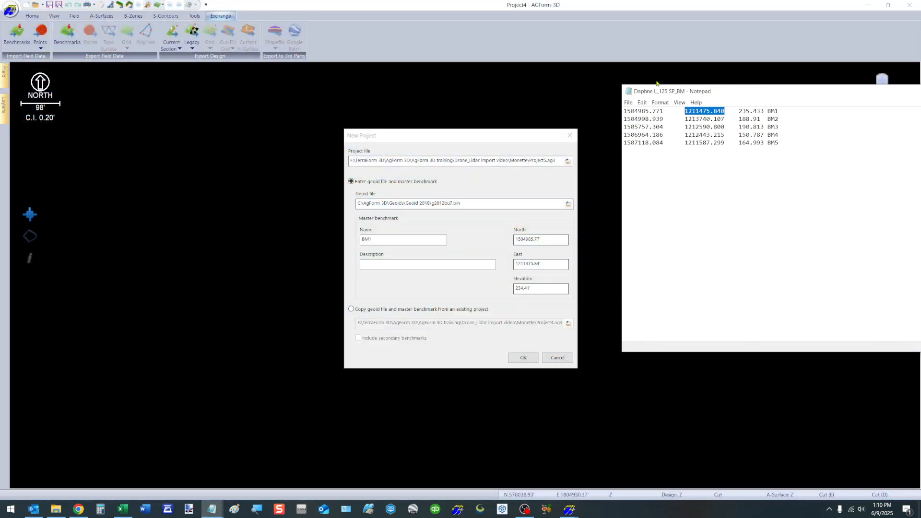
{"action": "left_click_drag", "start_coordinate": [765, 112], "coordinate": [737, 113]}
{"action": "right_click", "coordinate": [751, 113]}
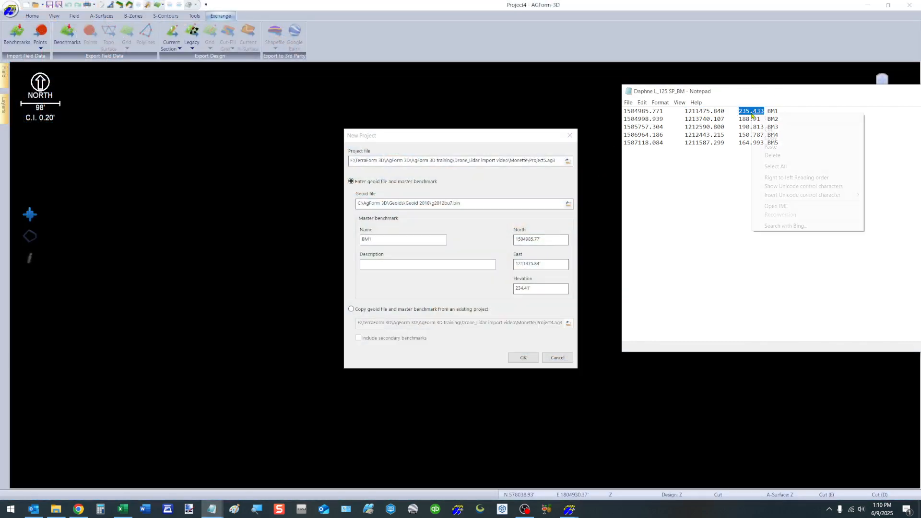
{"action": "left_click", "coordinate": [770, 139]}
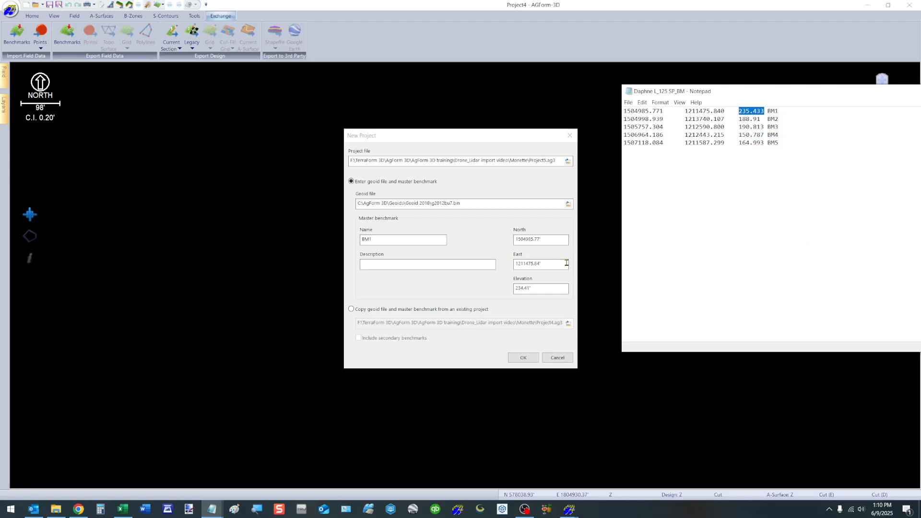
{"action": "double_click", "coordinate": [548, 289]}
{"action": "right_click", "coordinate": [550, 292]}
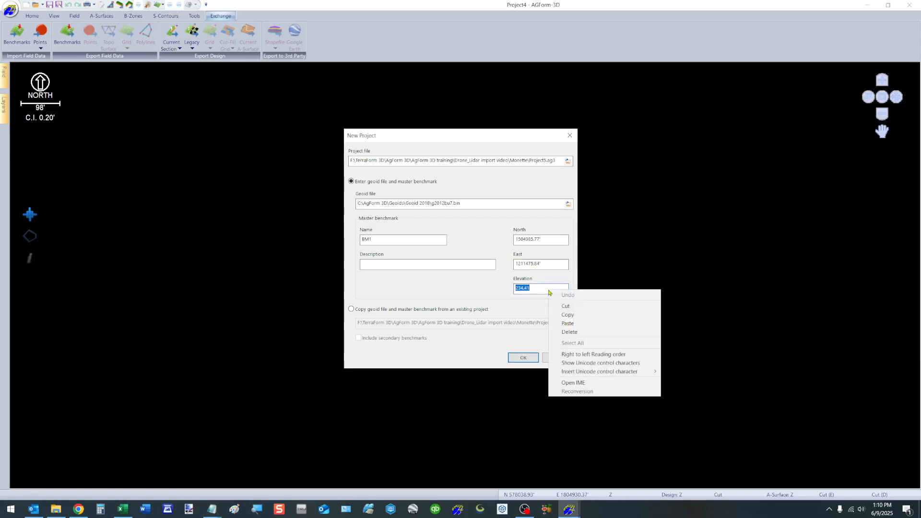
{"action": "left_click", "coordinate": [568, 324]}
{"action": "left_click", "coordinate": [524, 358]}
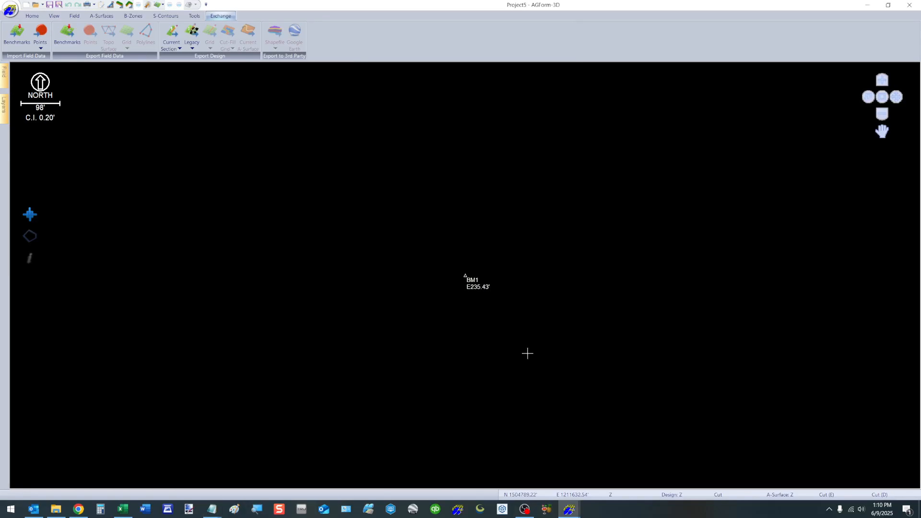
Bring up the Daphne L_125 Lat-Lon BM file in Notepad and check the format of its benchmark lines
{"action": "left_click", "coordinate": [212, 509]}
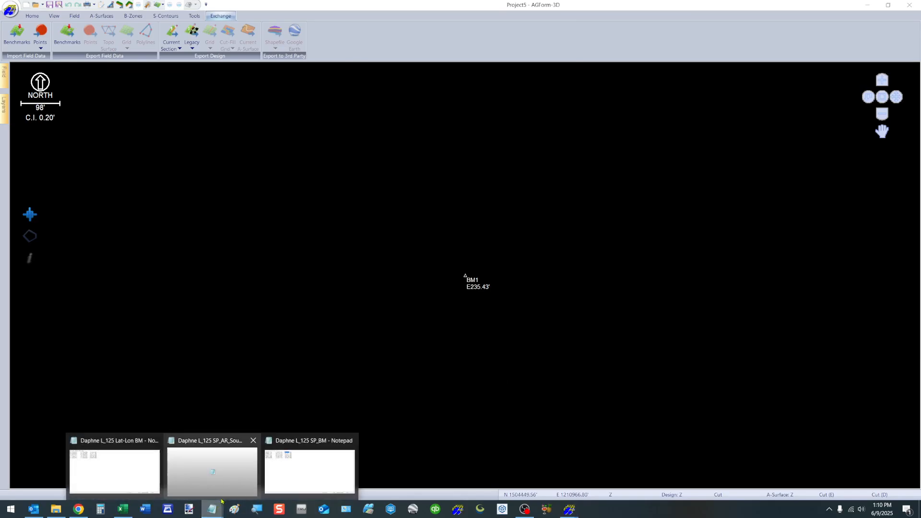
{"action": "mouse_move", "coordinate": [237, 480]}
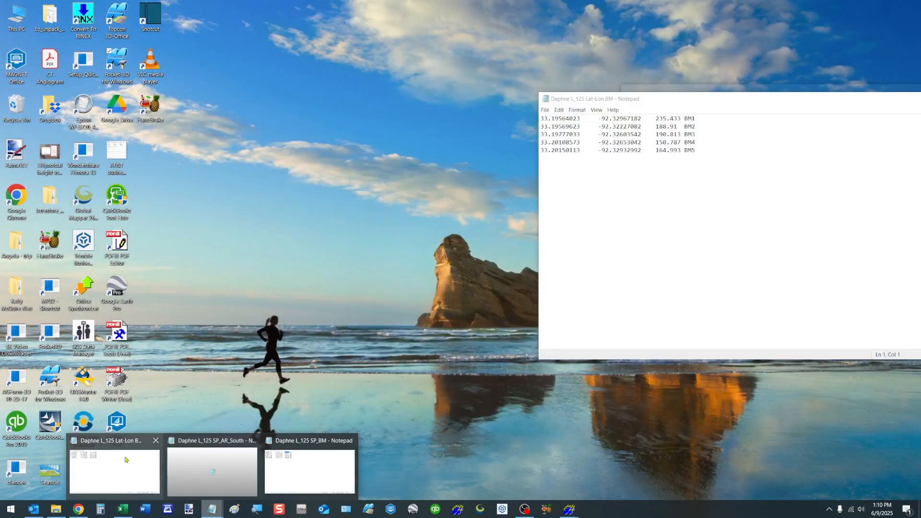
{"action": "left_click", "coordinate": [114, 472]}
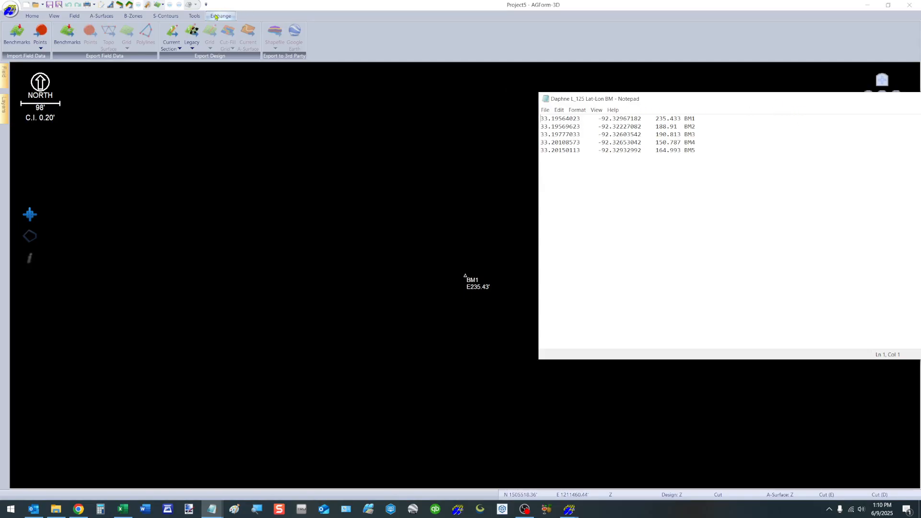
Start a text point import and choose the Daphne L_125 Lat-Lon BM file from the Daphne L_125 folder
{"action": "left_click", "coordinate": [40, 34]}
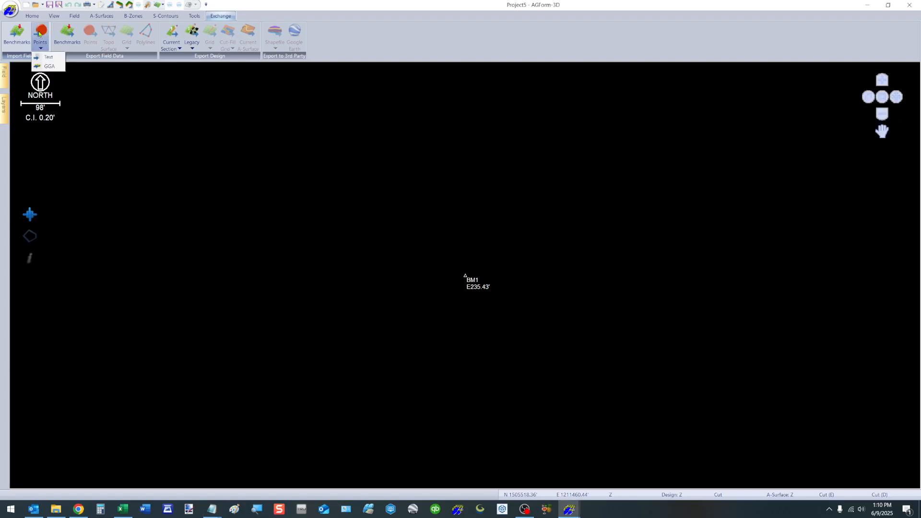
{"action": "left_click", "coordinate": [58, 58]}
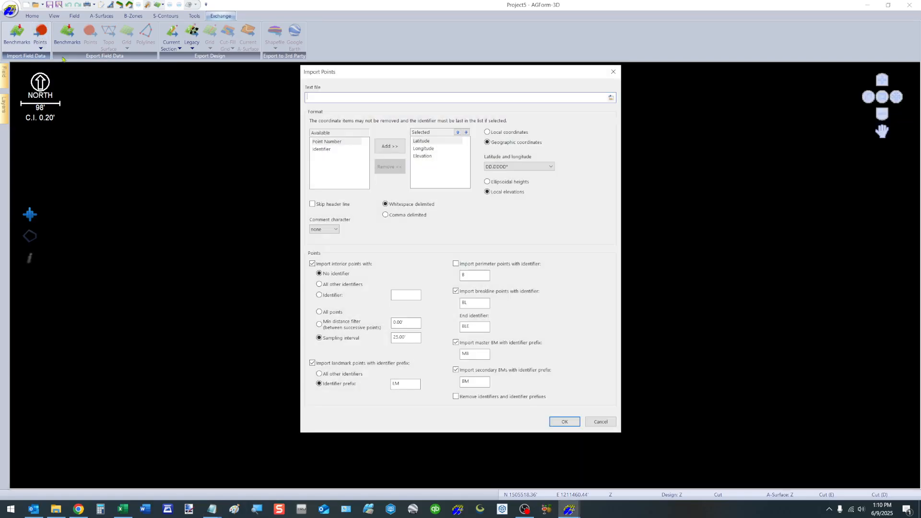
{"action": "left_click", "coordinate": [610, 98]}
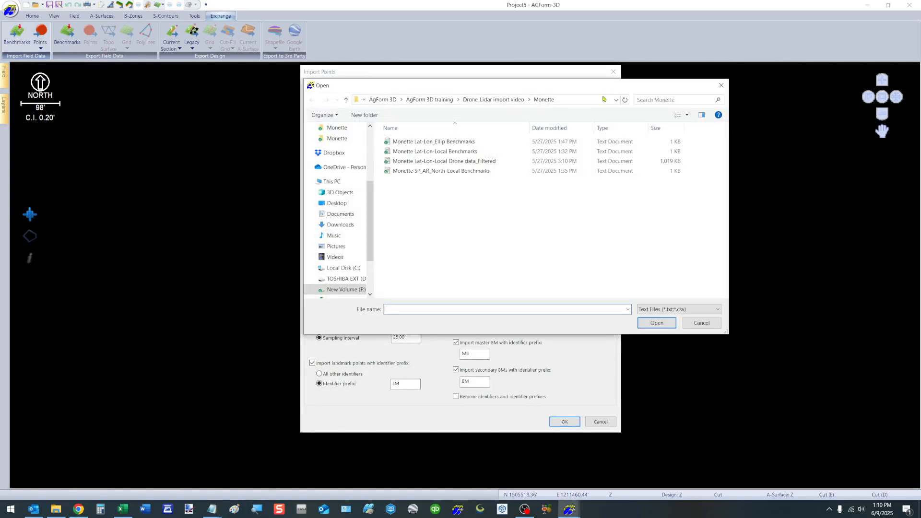
{"action": "left_click", "coordinate": [494, 99]}
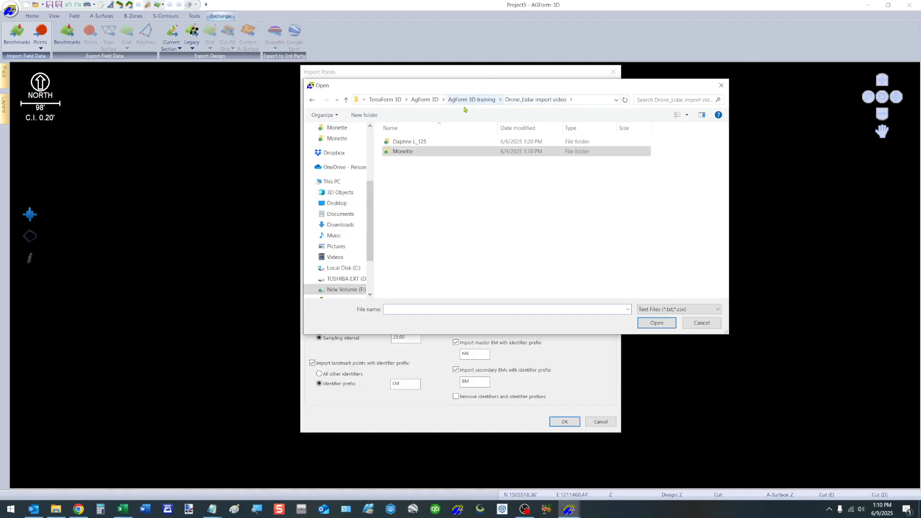
{"action": "left_click", "coordinate": [406, 143]}
{"action": "double_click", "coordinate": [406, 142]}
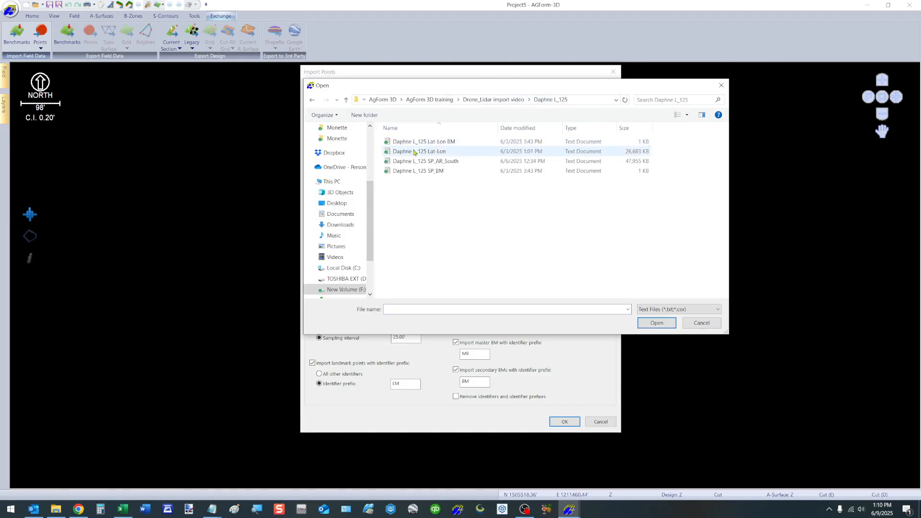
{"action": "double_click", "coordinate": [445, 142]}
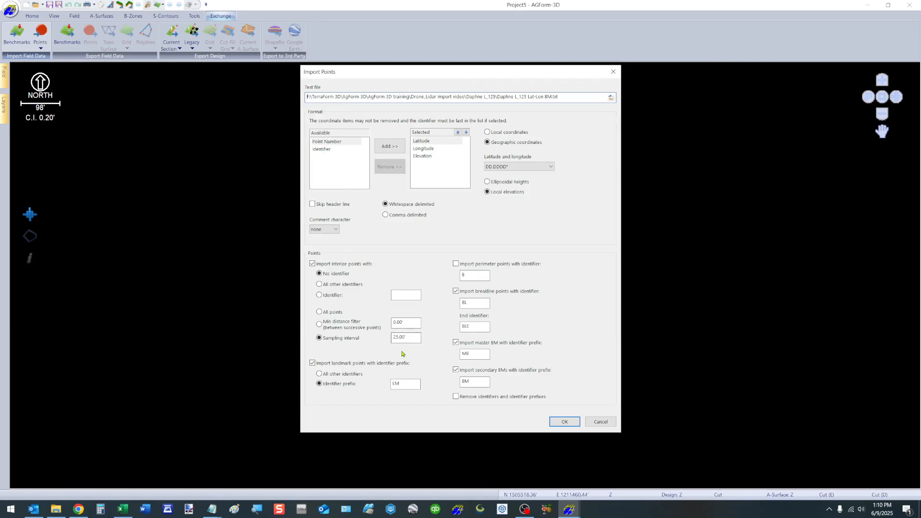
Add the Identifier item to the selected format for the Lat-Lon benchmark file and accept the import settings
{"action": "mouse_move", "coordinate": [212, 510]}
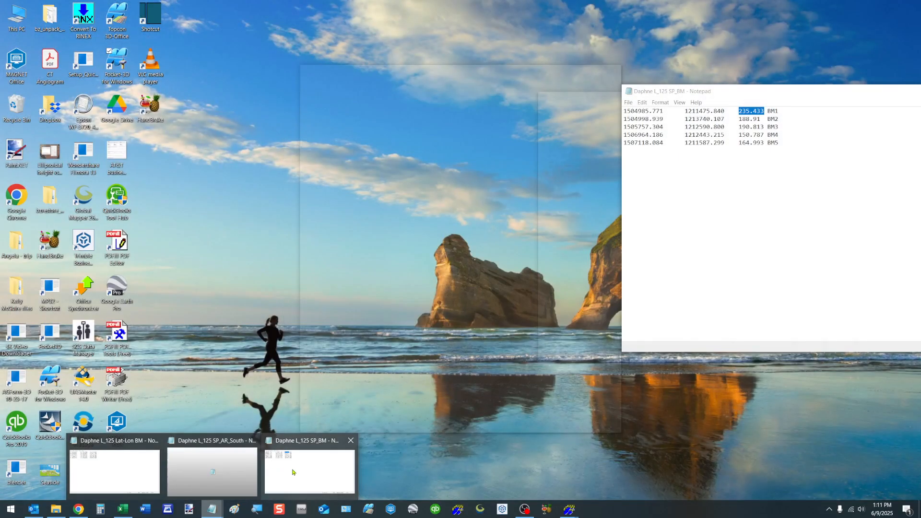
{"action": "left_click", "coordinate": [293, 472]}
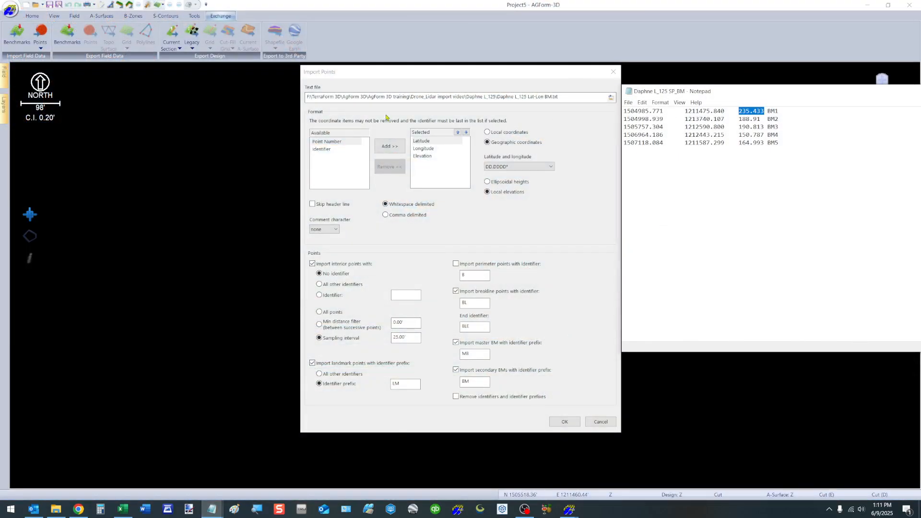
{"action": "left_click", "coordinate": [330, 150]}
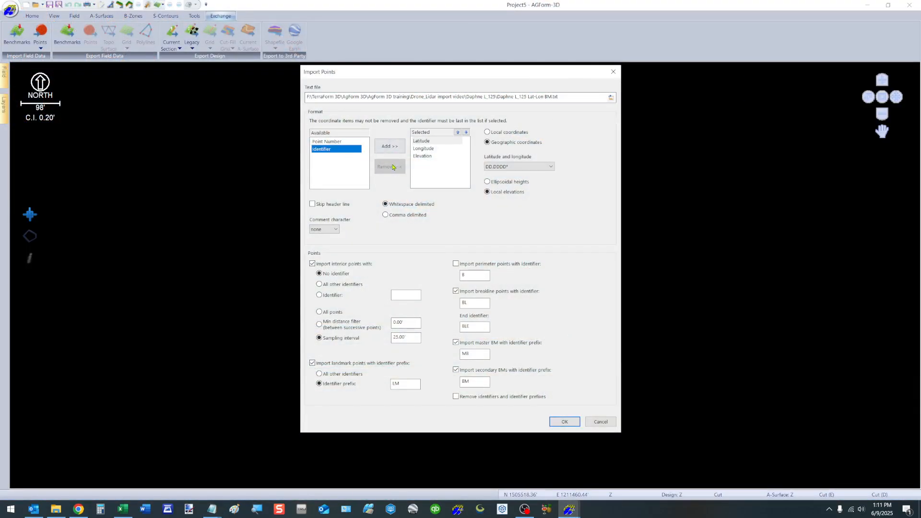
{"action": "left_click", "coordinate": [387, 147]}
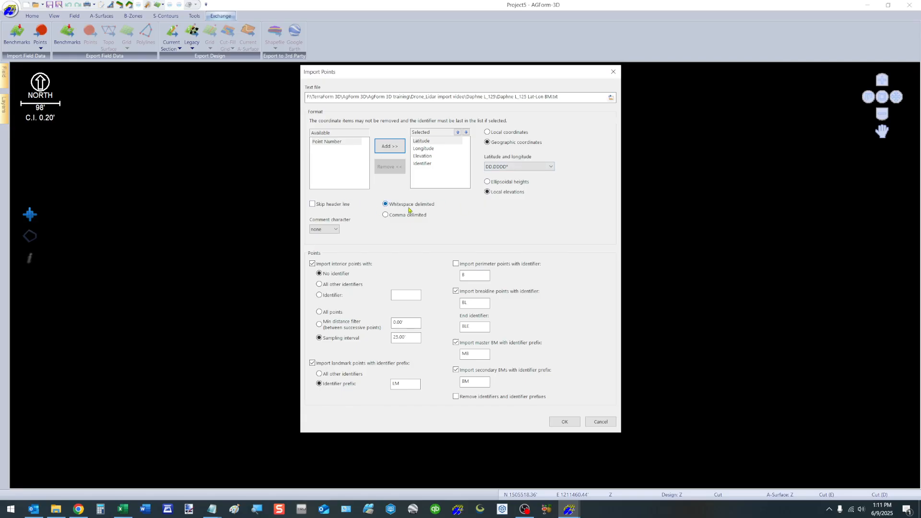
{"action": "left_click", "coordinate": [564, 422]}
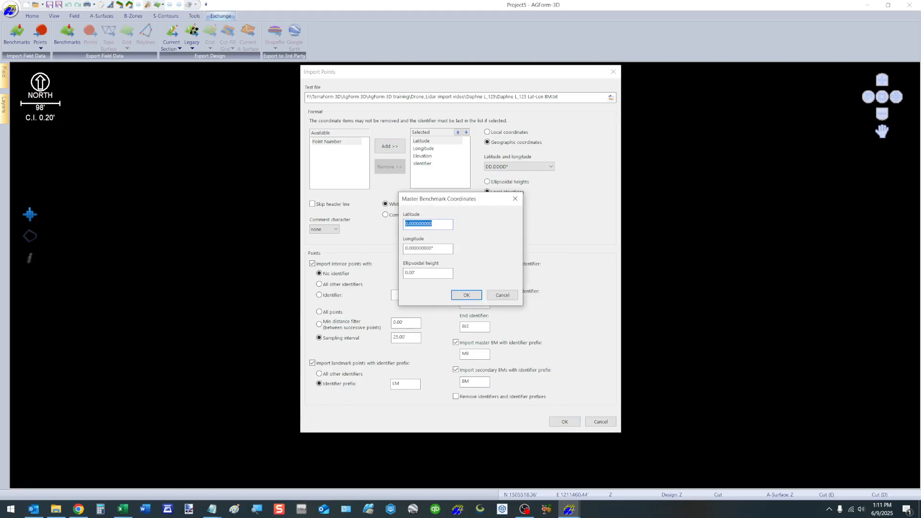
Bring up the Daphne L_125 Lat-Lon BM file in Notepad and place it beside the Master Benchmark Coordinates dialog
{"action": "key", "text": "alt+Tab"}
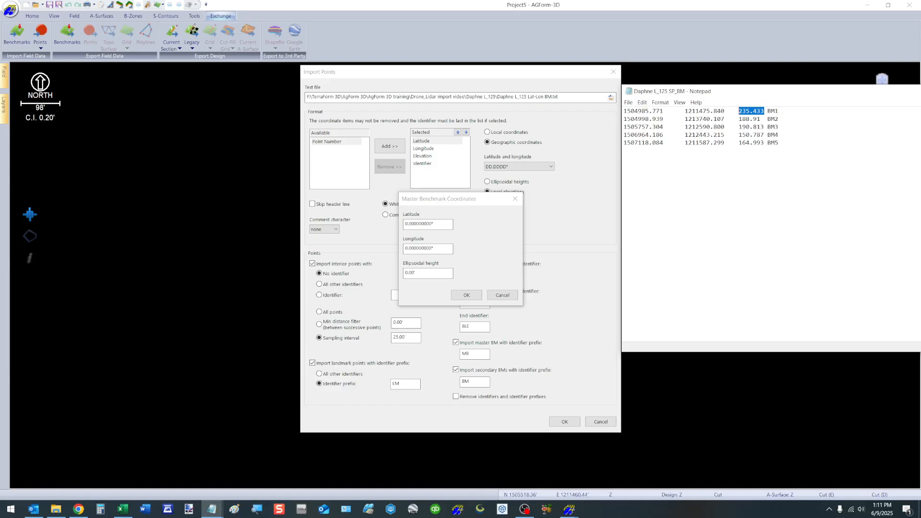
{"action": "key", "text": "alt+Tab"}
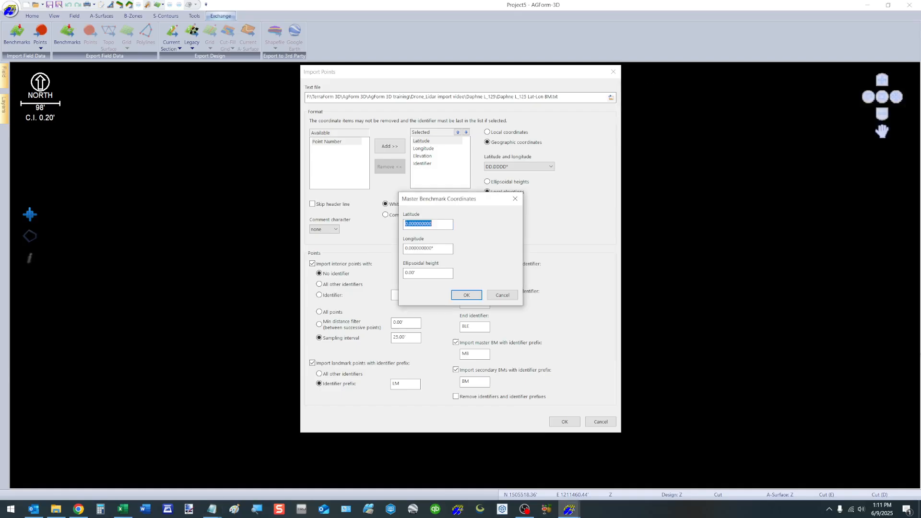
{"action": "key", "text": "alt+Tab"}
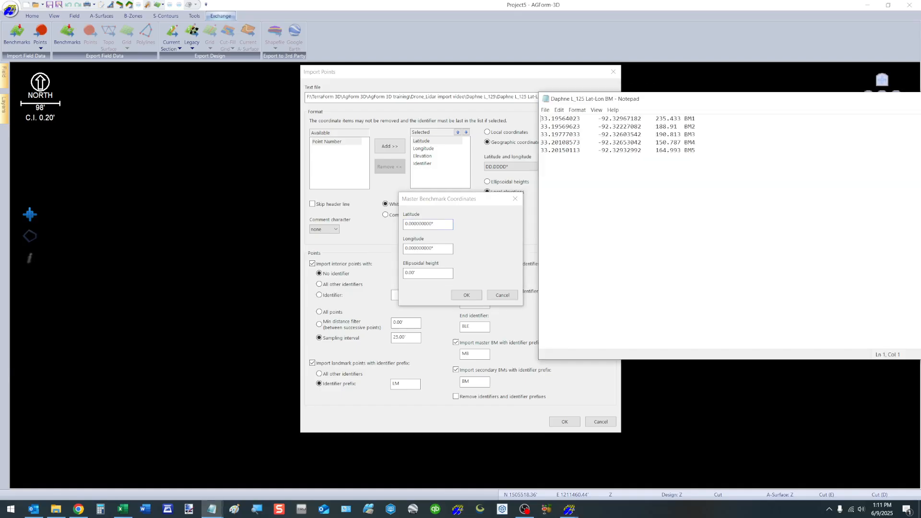
{"action": "left_click_drag", "start_coordinate": [675, 93], "coordinate": [750, 96]}
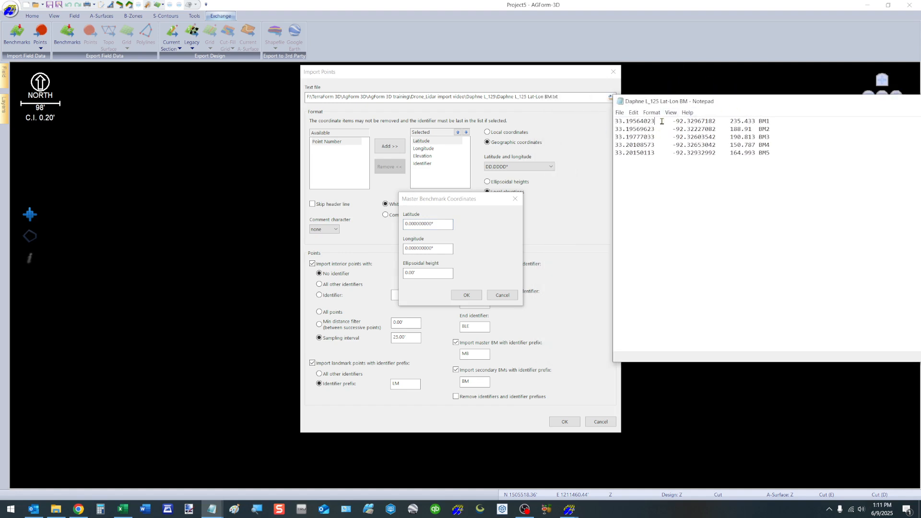
Set the master benchmark's latitude to 33.19564023, copied from the BM1 line of the Lat-Lon BM file
{"action": "left_click_drag", "start_coordinate": [656, 121], "coordinate": [614, 121]}
{"action": "right_click", "coordinate": [635, 121]}
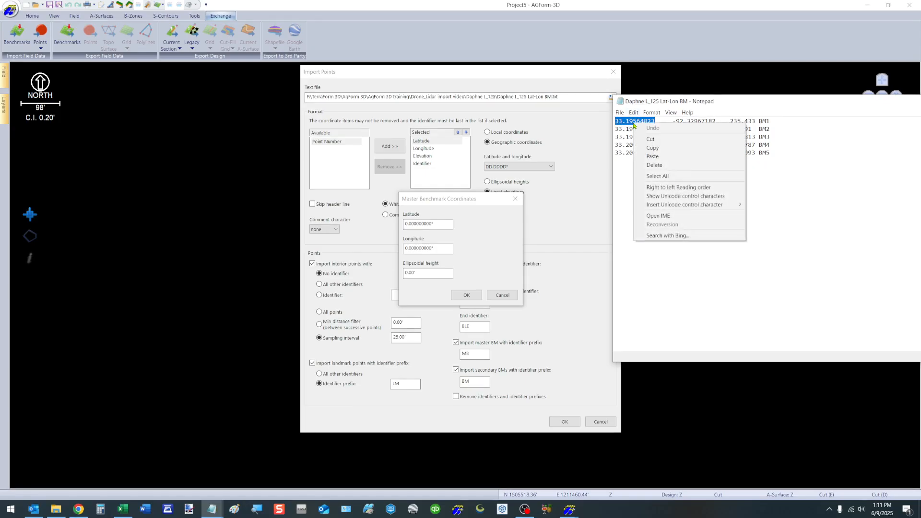
{"action": "left_click", "coordinate": [657, 153]}
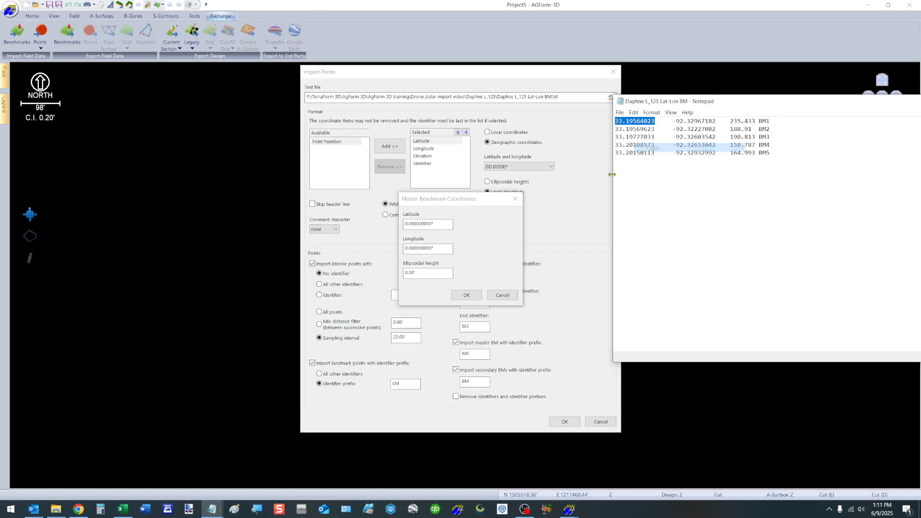
{"action": "left_click", "coordinate": [442, 226]}
{"action": "right_click", "coordinate": [443, 225]}
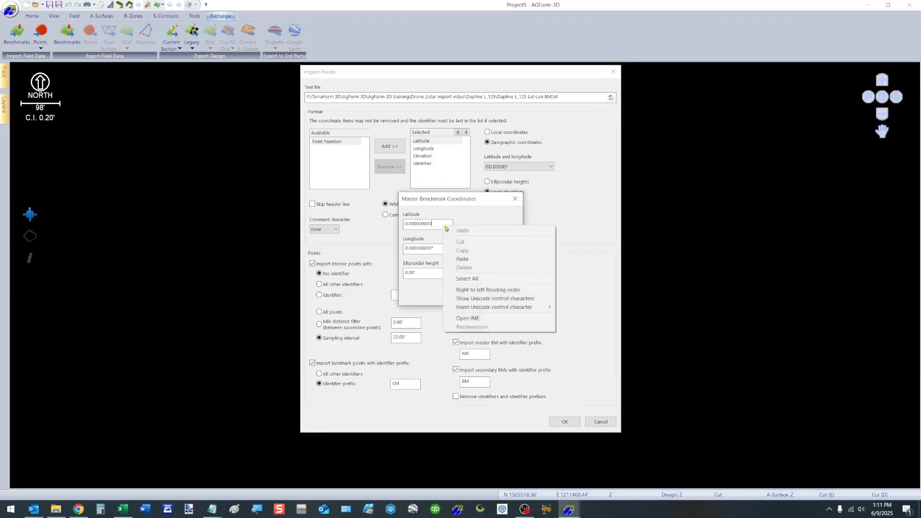
{"action": "left_click", "coordinate": [440, 224]}
{"action": "left_click_drag", "start_coordinate": [433, 224], "coordinate": [382, 227]}
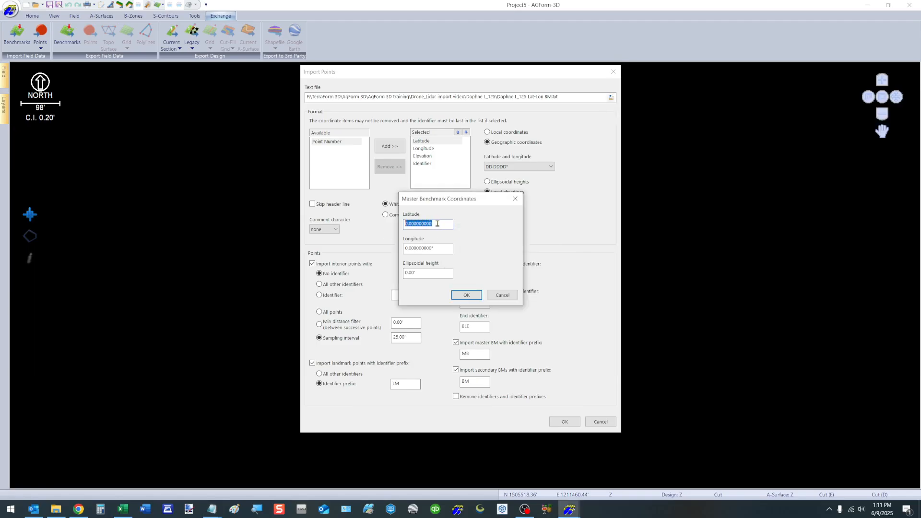
{"action": "right_click", "coordinate": [437, 223]}
{"action": "left_click", "coordinate": [459, 258]}
Set the master benchmark's longitude to -92.32967182, copied from the BM1 line of the Lat-Lon BM file
{"action": "key", "text": "alt+Tab"}
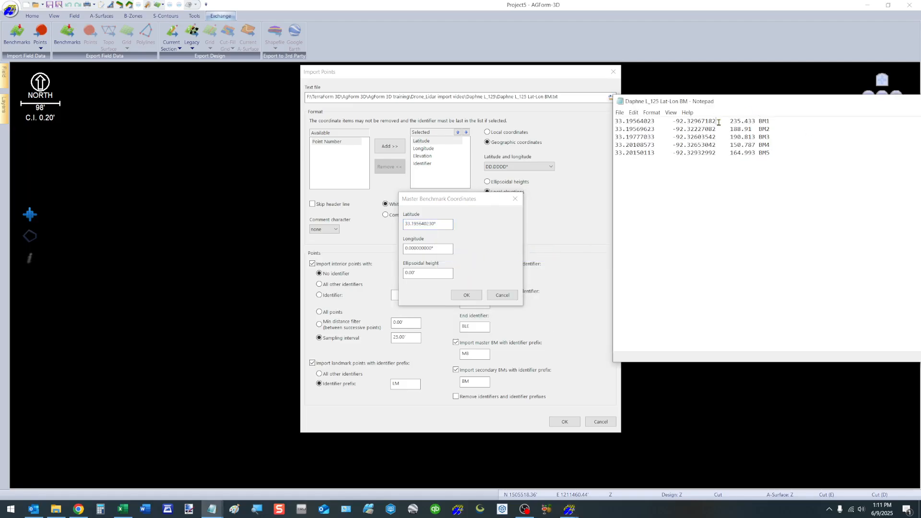
{"action": "left_click_drag", "start_coordinate": [717, 121], "coordinate": [672, 123]}
{"action": "right_click", "coordinate": [683, 125]}
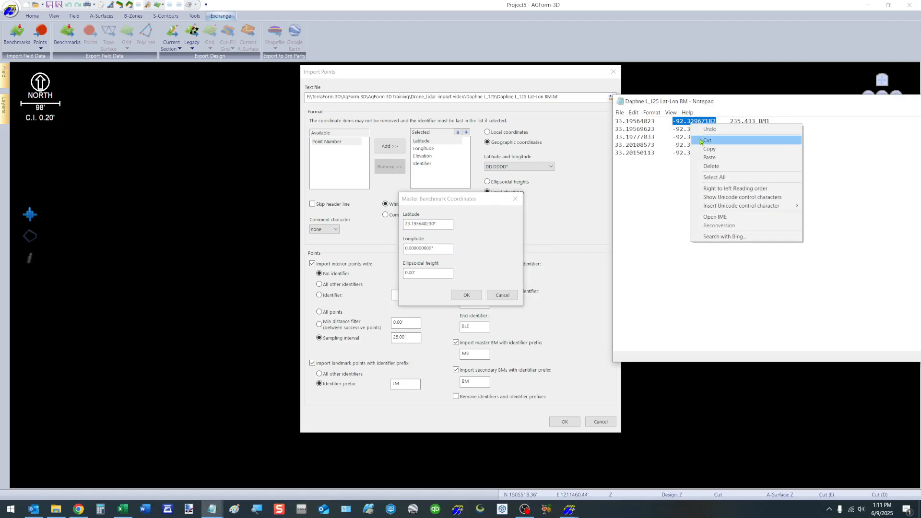
{"action": "left_click", "coordinate": [709, 149]}
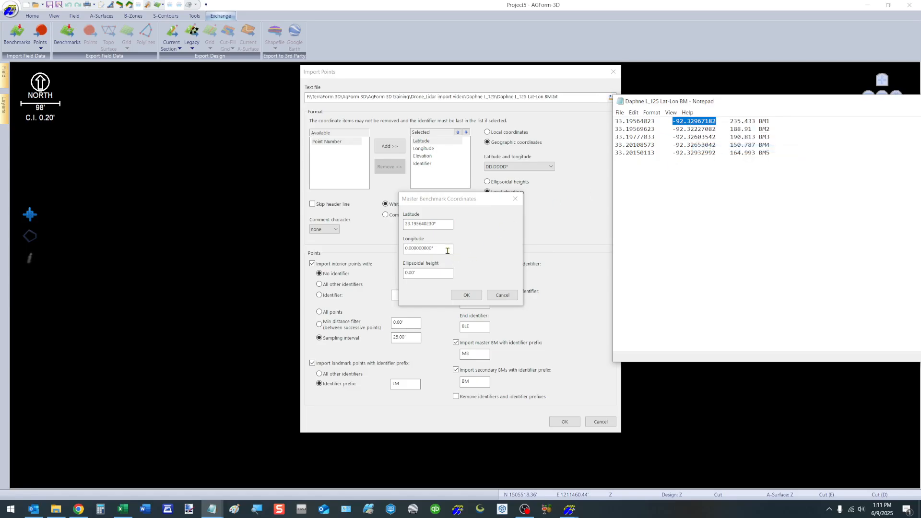
{"action": "left_click", "coordinate": [444, 249]}
{"action": "right_click", "coordinate": [444, 253]}
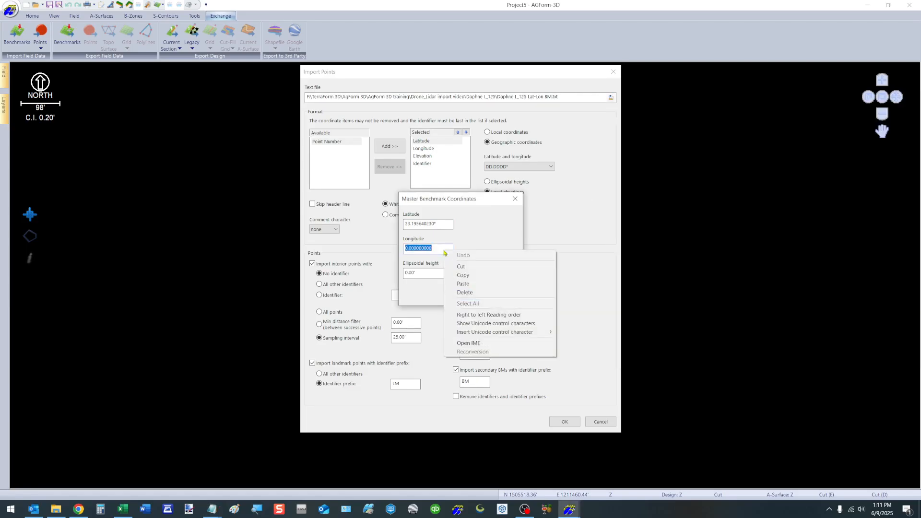
{"action": "left_click", "coordinate": [471, 285]}
Set the master benchmark's ellipsoidal height to 235.433 from the BM1 line and complete the benchmark import
{"action": "key", "text": "alt+Tab"}
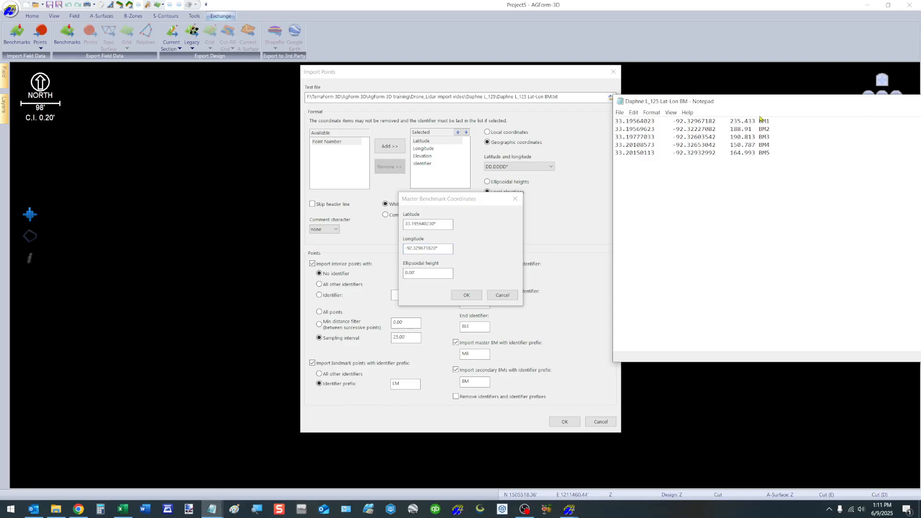
{"action": "left_click_drag", "start_coordinate": [757, 121], "coordinate": [731, 123]}
{"action": "right_click", "coordinate": [744, 123]}
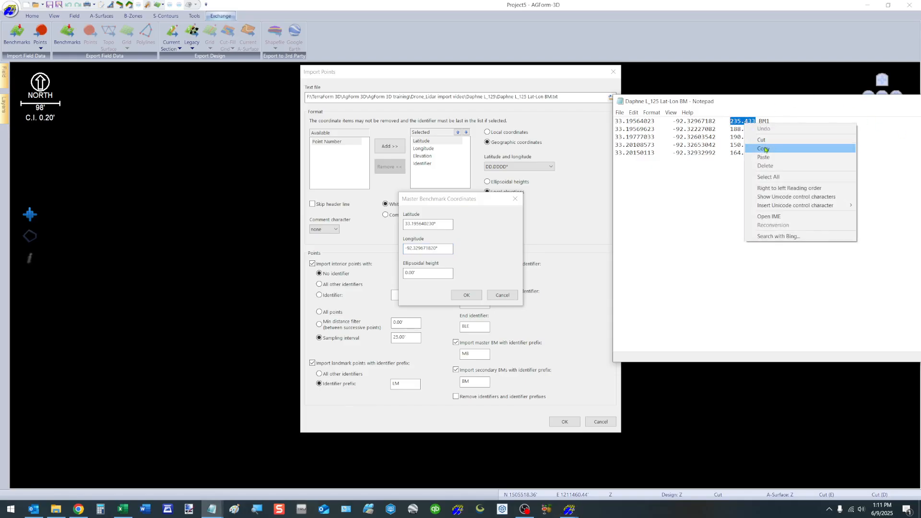
{"action": "left_click", "coordinate": [766, 149]}
{"action": "left_click", "coordinate": [430, 274]}
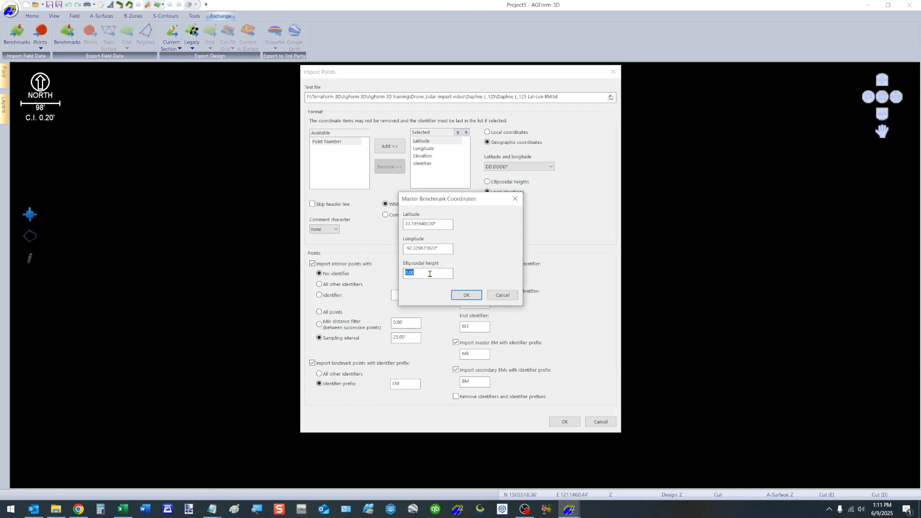
{"action": "right_click", "coordinate": [433, 272]}
{"action": "left_click", "coordinate": [479, 306]}
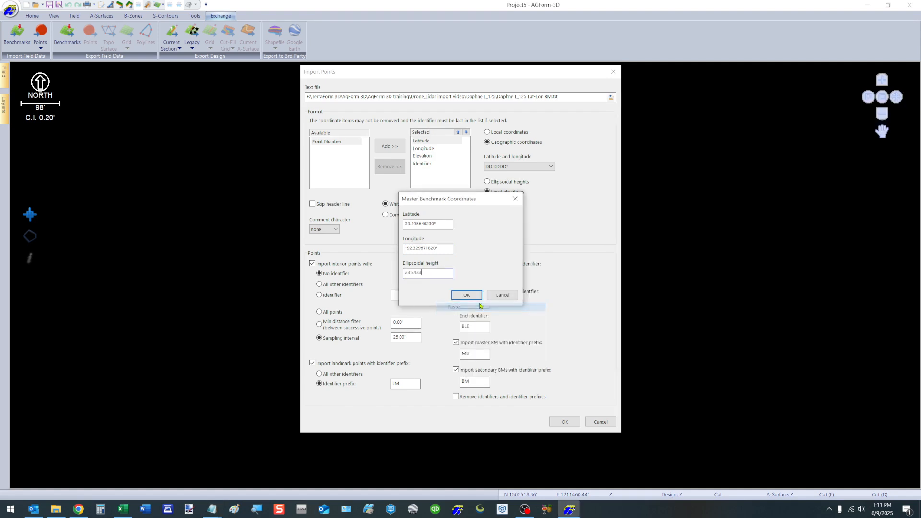
{"action": "left_click", "coordinate": [466, 295]}
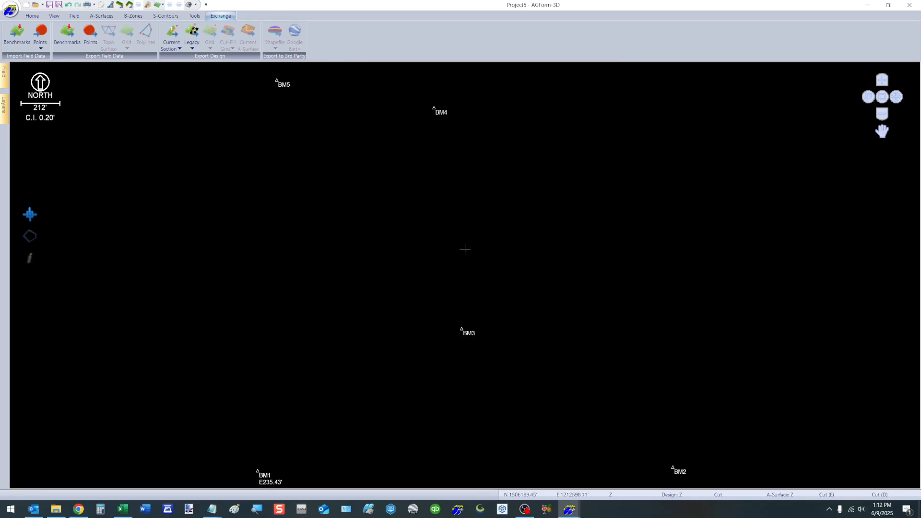
Show the aerial imagery behind the imported benchmarks to check their location, and turn it off again
{"action": "left_click", "coordinate": [188, 5]}
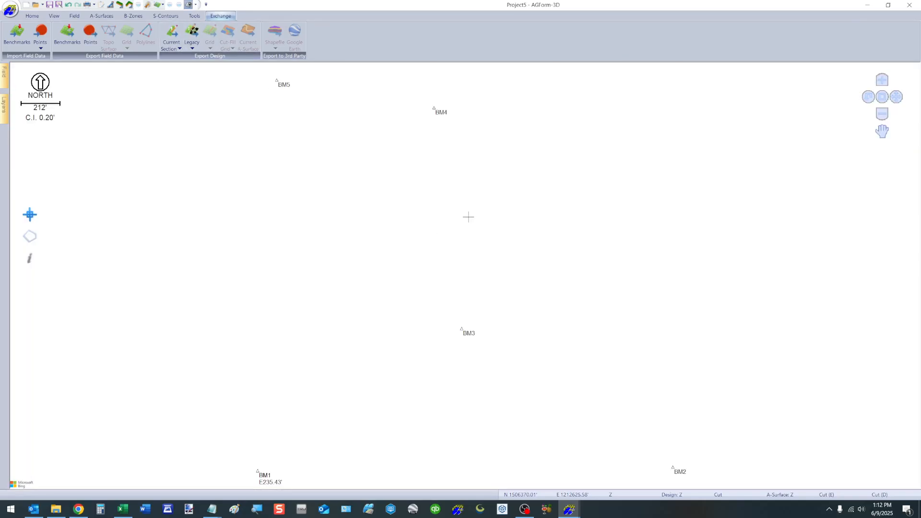
{"action": "scroll", "coordinate": [471, 220], "scroll_direction": "down", "scroll_amount": 2}
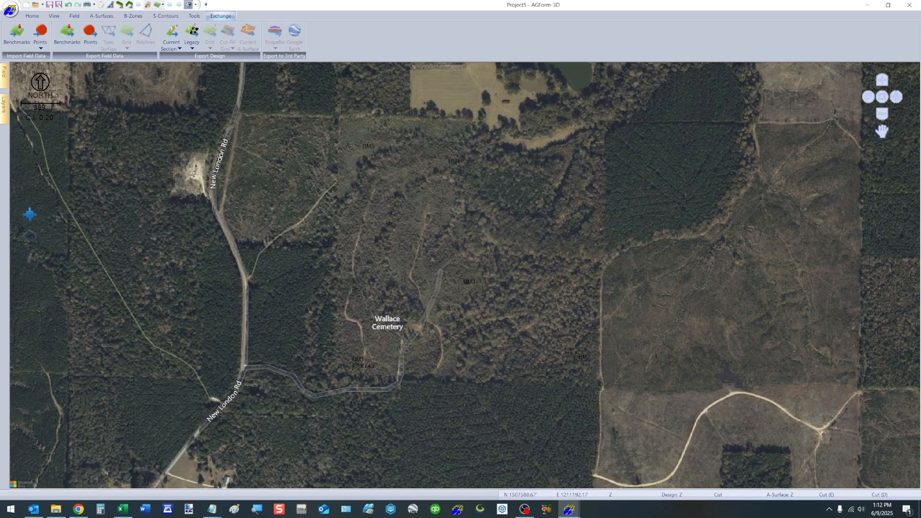
{"action": "left_click", "coordinate": [190, 5]}
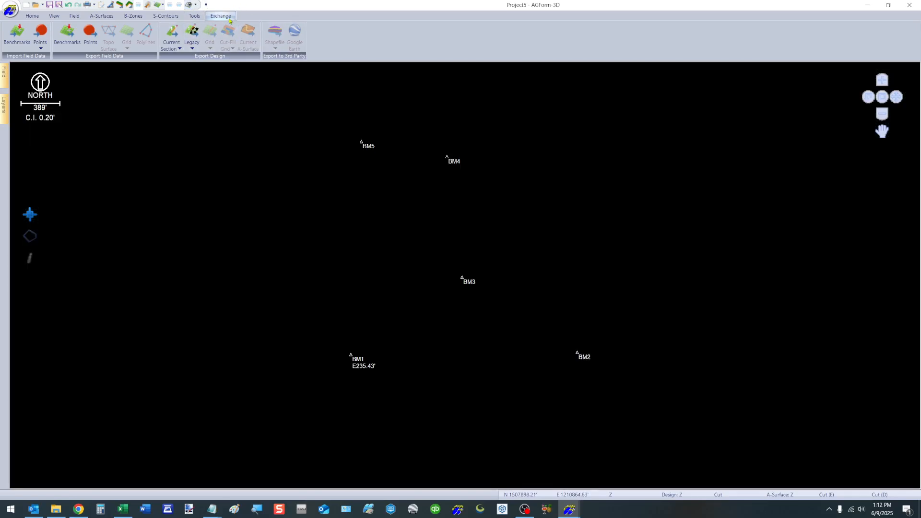
Start another text point import and bring up the Daphne L_125 Lat-Lon file in Notepad to check its point format
{"action": "left_click", "coordinate": [48, 30]}
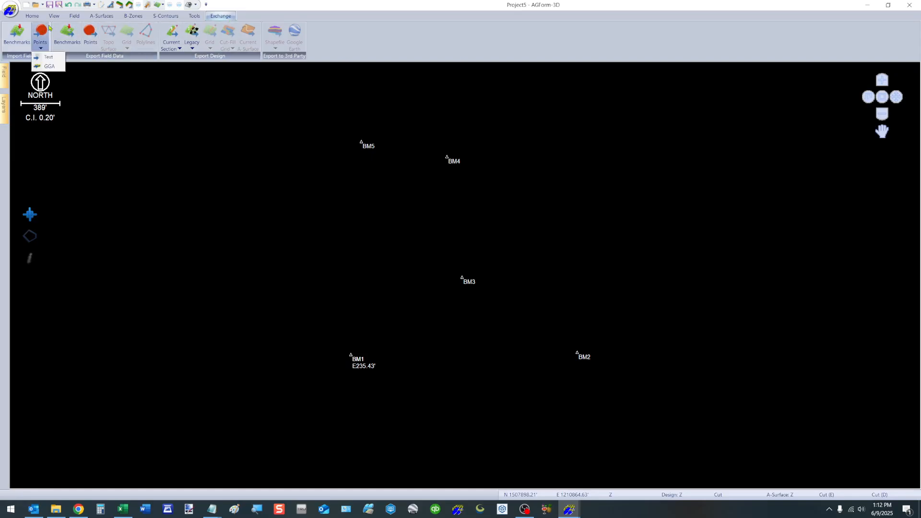
{"action": "left_click", "coordinate": [48, 58]}
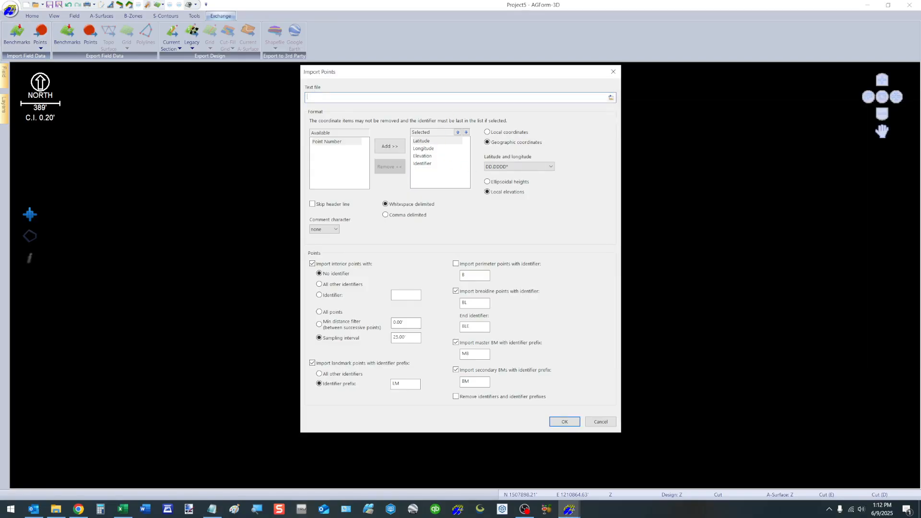
{"action": "left_click", "coordinate": [211, 509]}
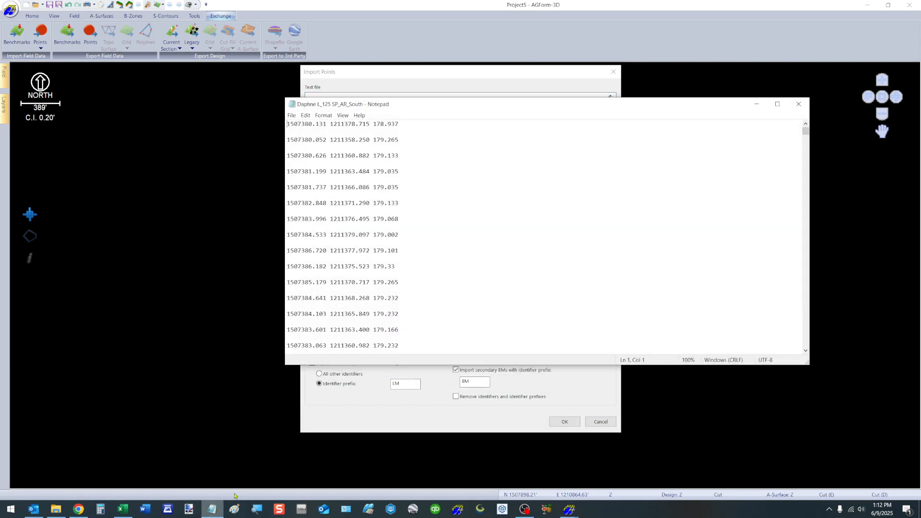
{"action": "left_click_drag", "start_coordinate": [476, 111], "coordinate": [845, 115]}
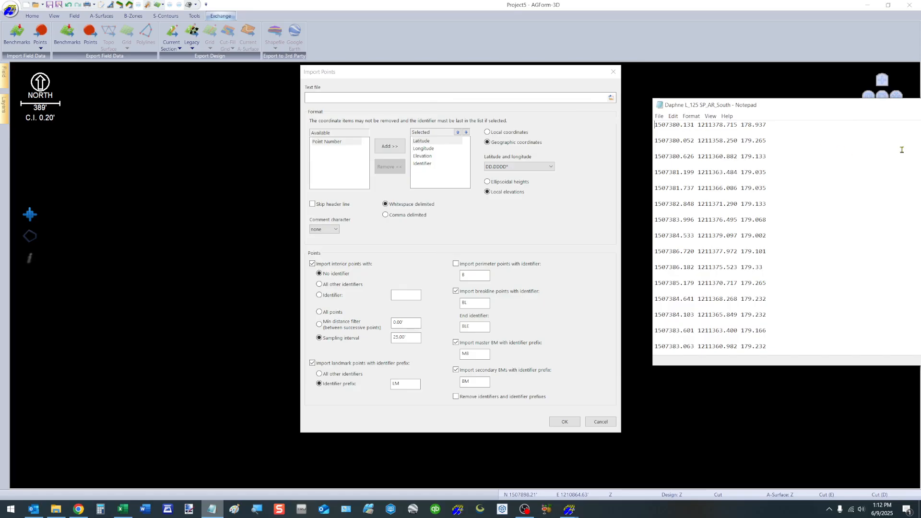
{"action": "left_click_drag", "start_coordinate": [811, 105], "coordinate": [817, 119]}
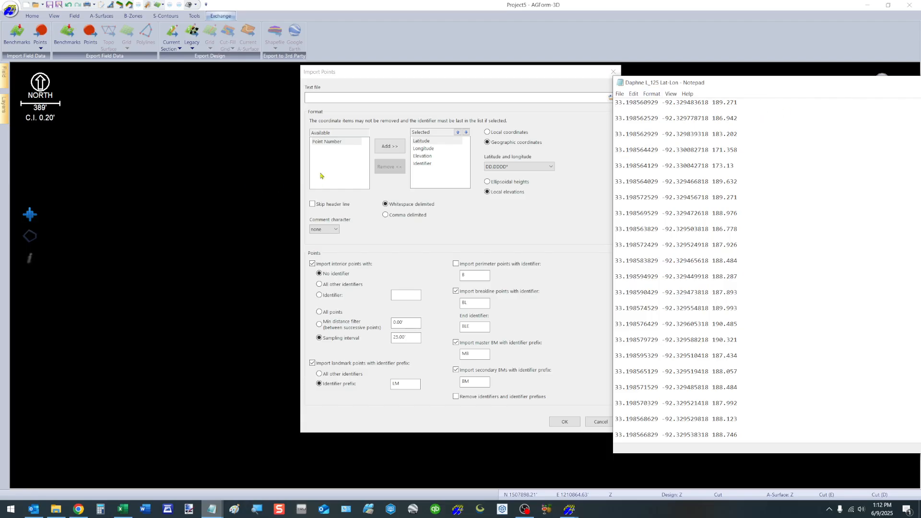
Remove the Identifier item from the selected import format and try to run the import without choosing a text file
{"action": "left_click", "coordinate": [426, 166]}
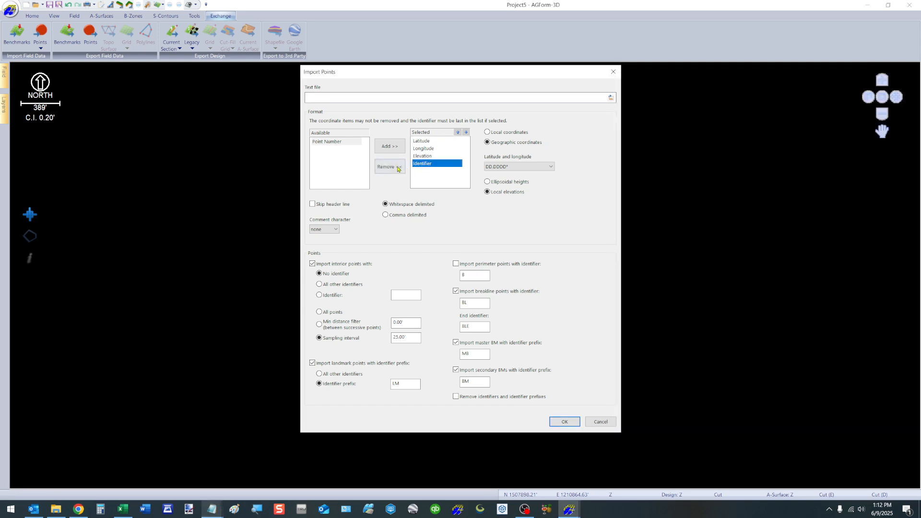
{"action": "left_click", "coordinate": [391, 168]}
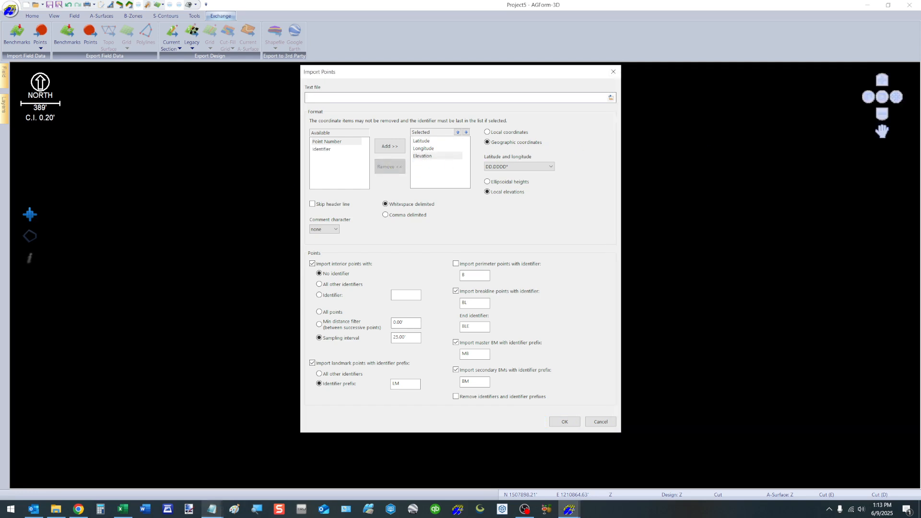
{"action": "key", "text": "alt+Tab"}
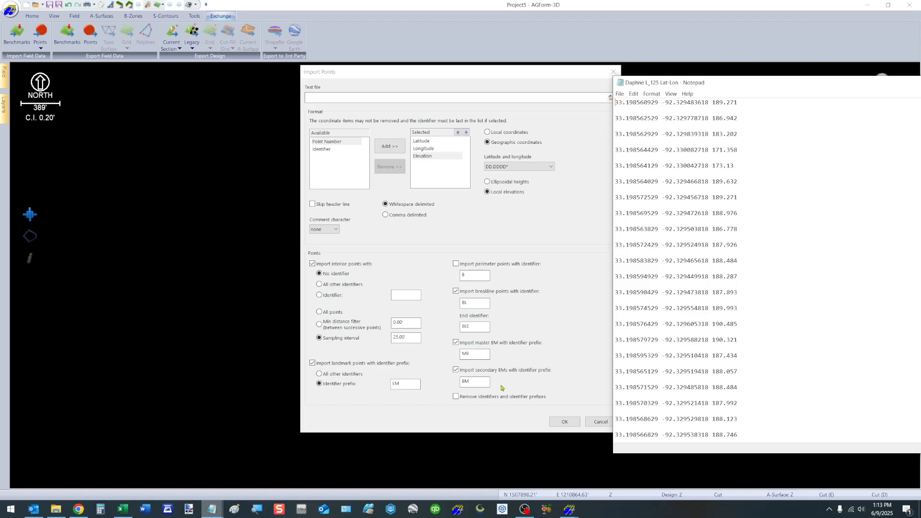
{"action": "left_click", "coordinate": [565, 422]}
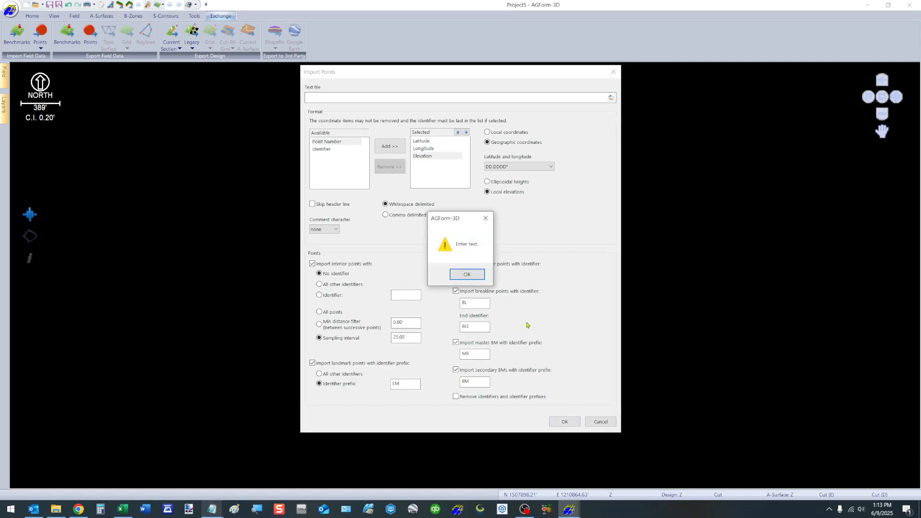
{"action": "left_click", "coordinate": [468, 275]}
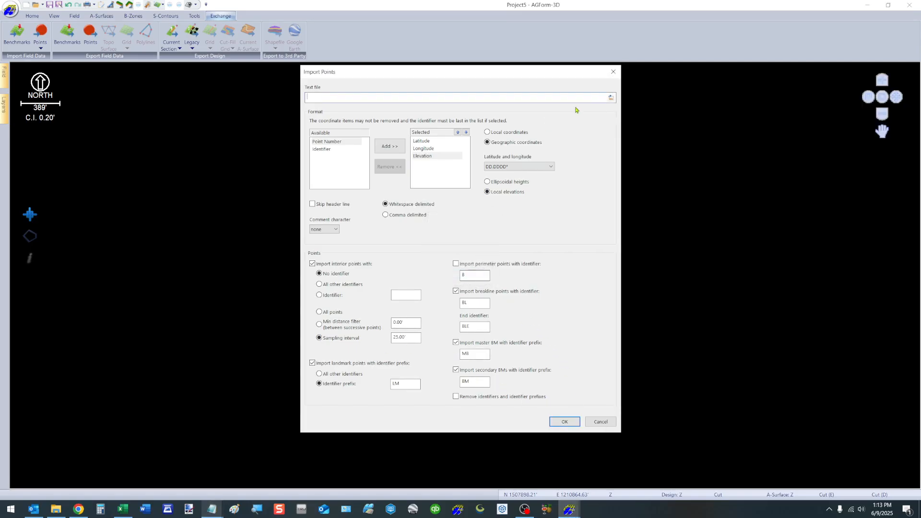
Import the field points from the Daphne L_125 Lat-Lon text file and display the interior points
{"action": "left_click", "coordinate": [611, 98]}
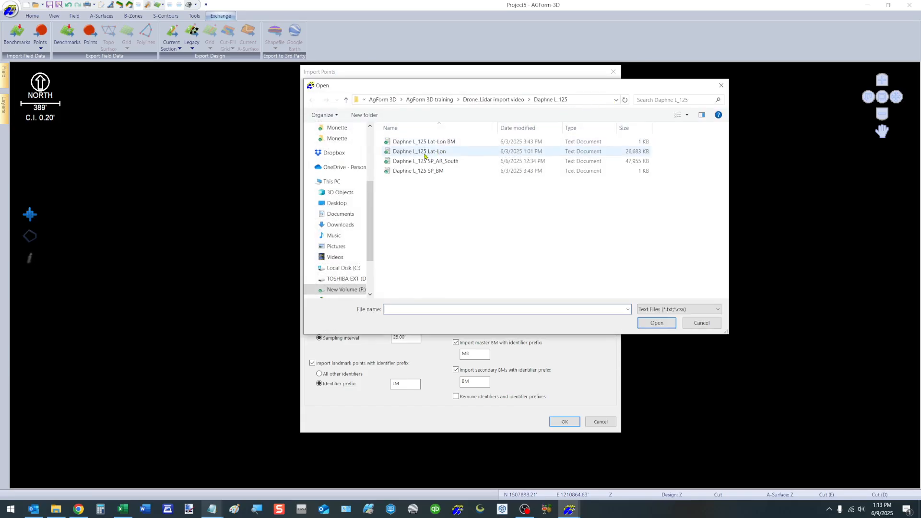
{"action": "double_click", "coordinate": [424, 153]}
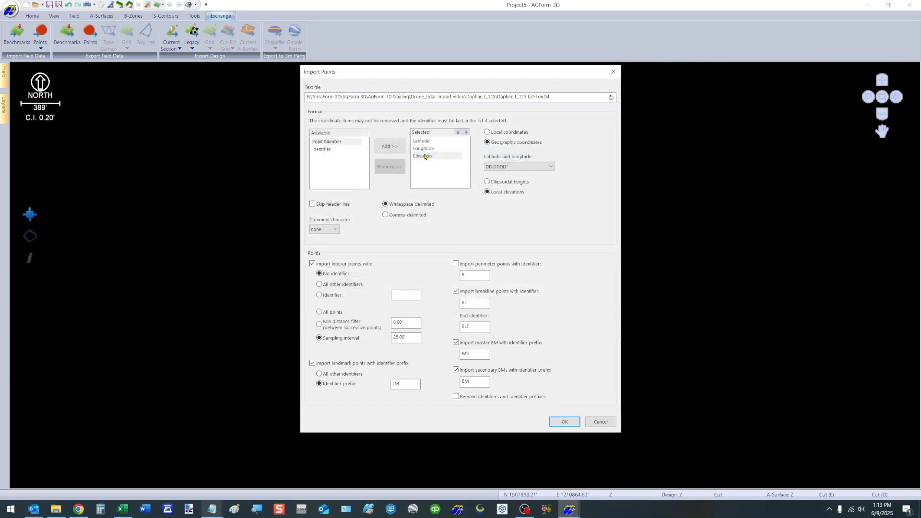
{"action": "left_click", "coordinate": [564, 422]}
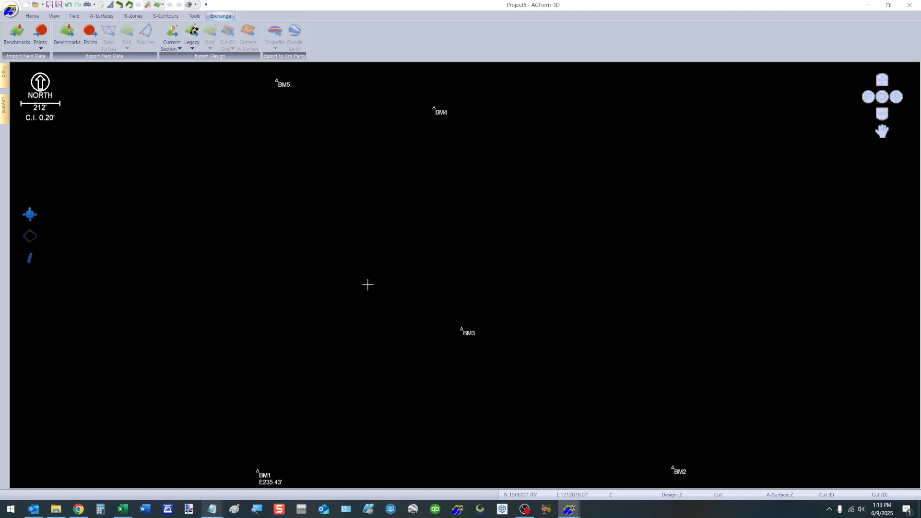
{"action": "left_click", "coordinate": [5, 117]}
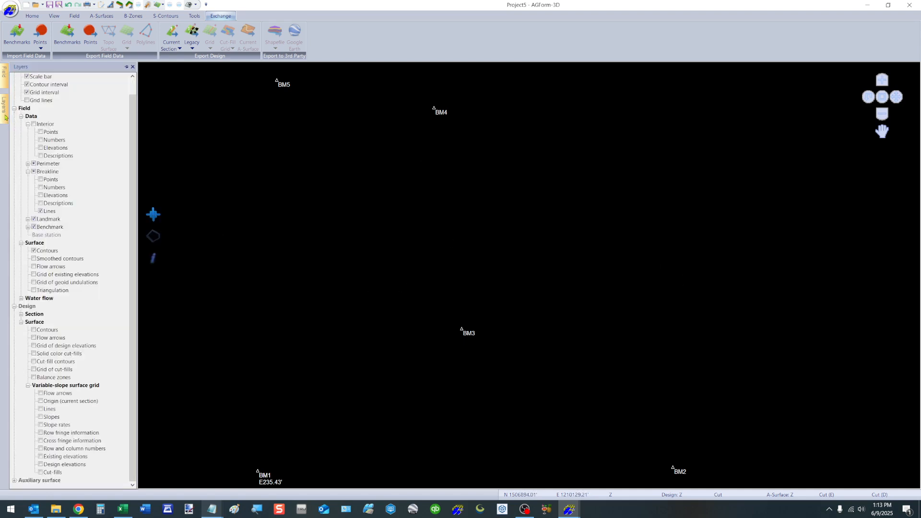
{"action": "left_click", "coordinate": [40, 132]}
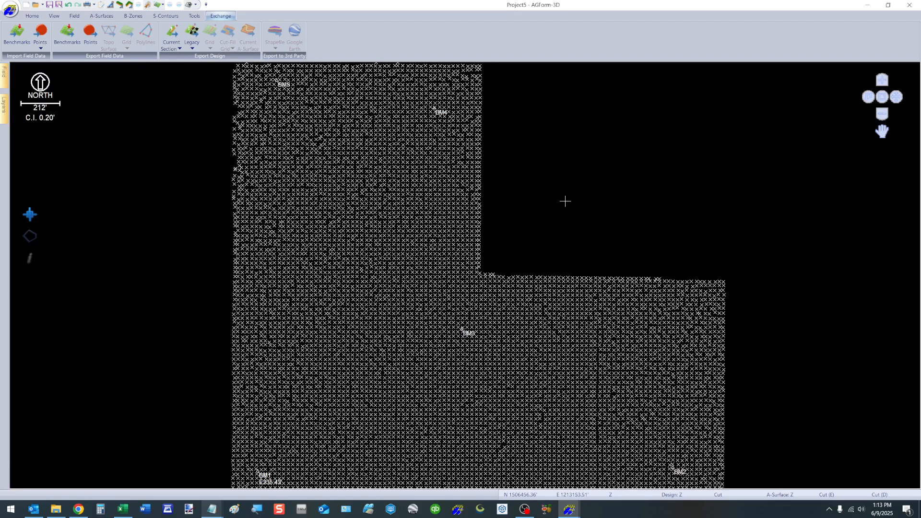
{"action": "middle_click", "coordinate": [566, 201]}
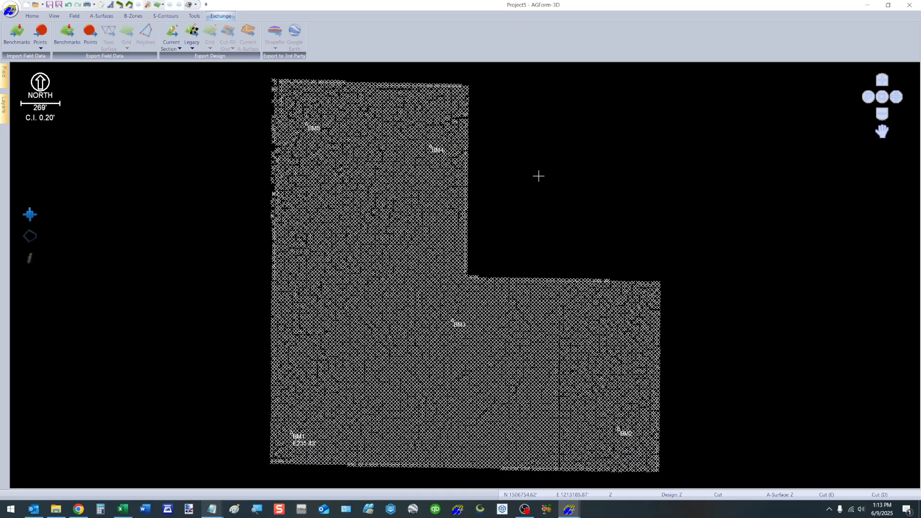
Generate the field surface with a shrink-wrap perimeter, using a maximum triangle edge of 100 ft
{"action": "key", "text": "F5"}
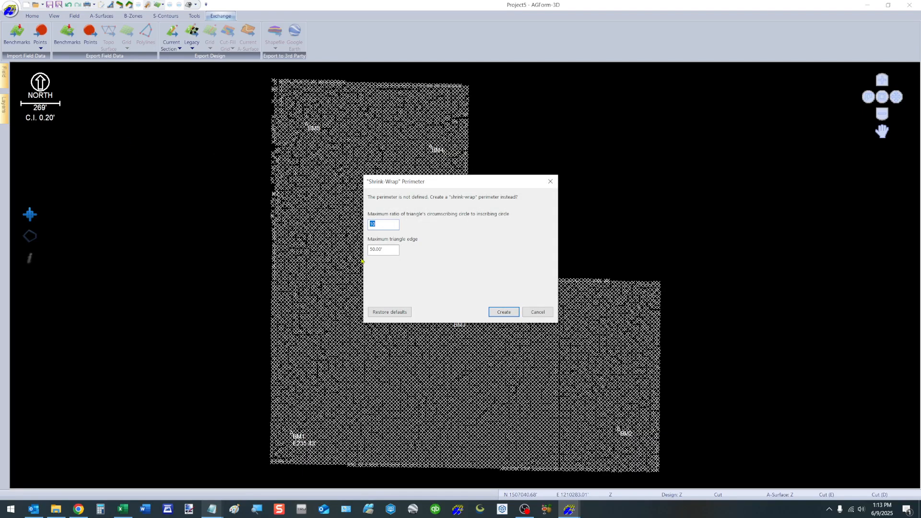
{"action": "double_click", "coordinate": [390, 249]}
{"action": "type", "text": "100"}
{"action": "key", "text": "Tab"}
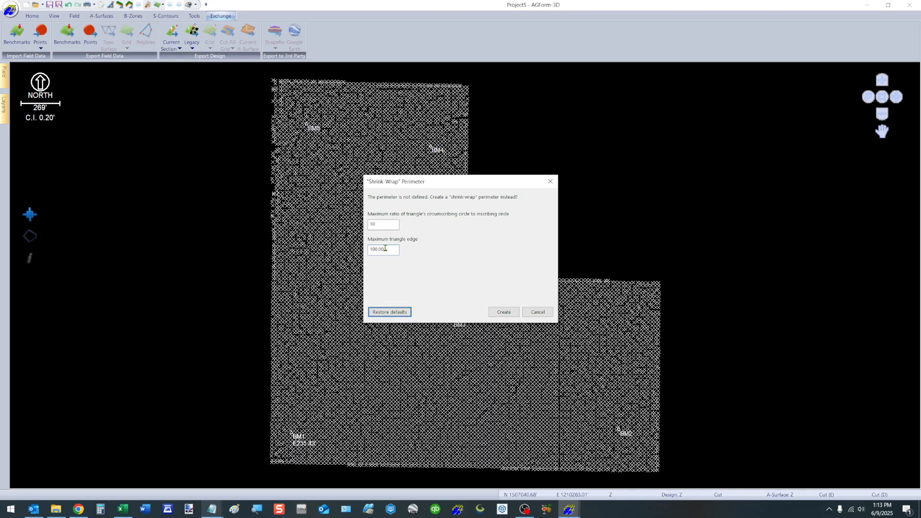
{"action": "left_click", "coordinate": [501, 313]}
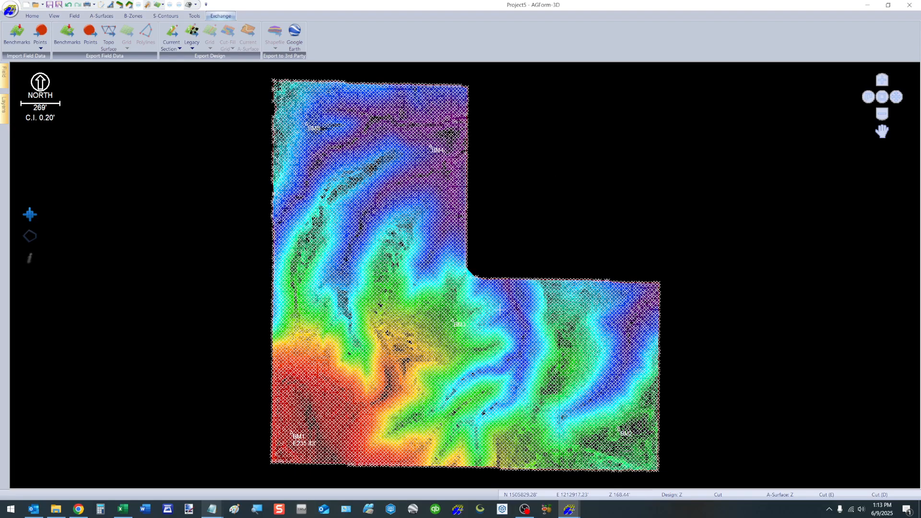
Review the field data summary and elevation legend, and hide the interior points
{"action": "left_click", "coordinate": [4, 103]}
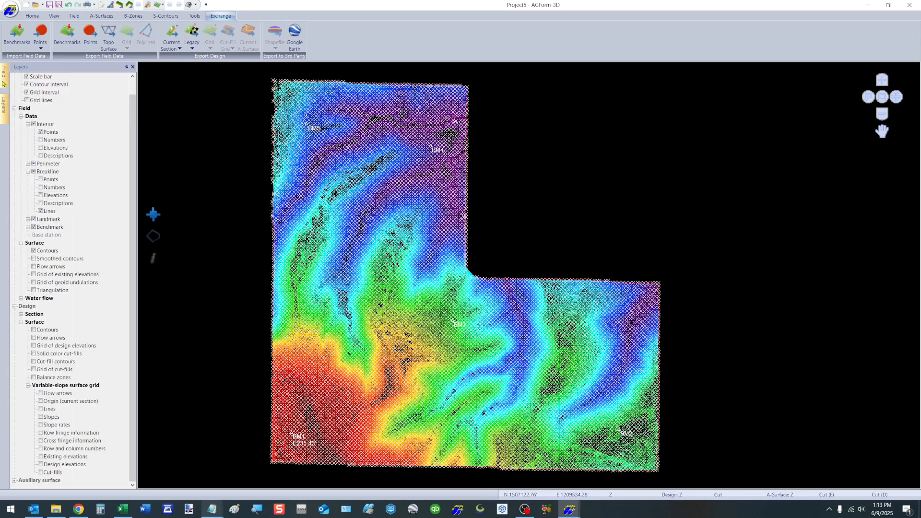
{"action": "mouse_move", "coordinate": [4, 80]}
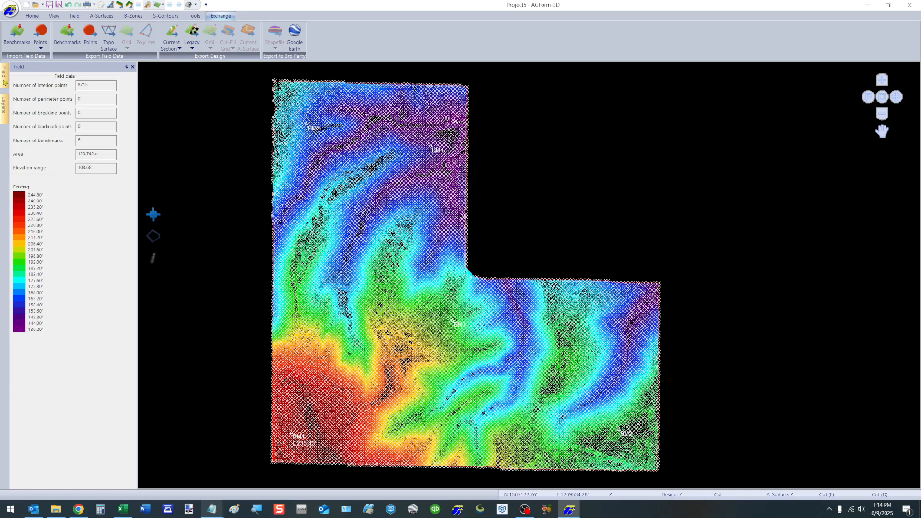
{"action": "mouse_move", "coordinate": [3, 108]}
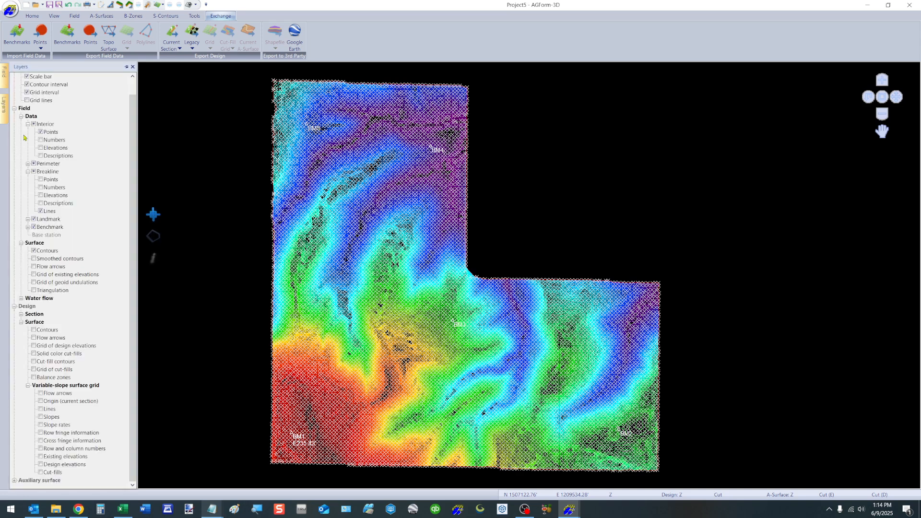
{"action": "left_click", "coordinate": [40, 132]}
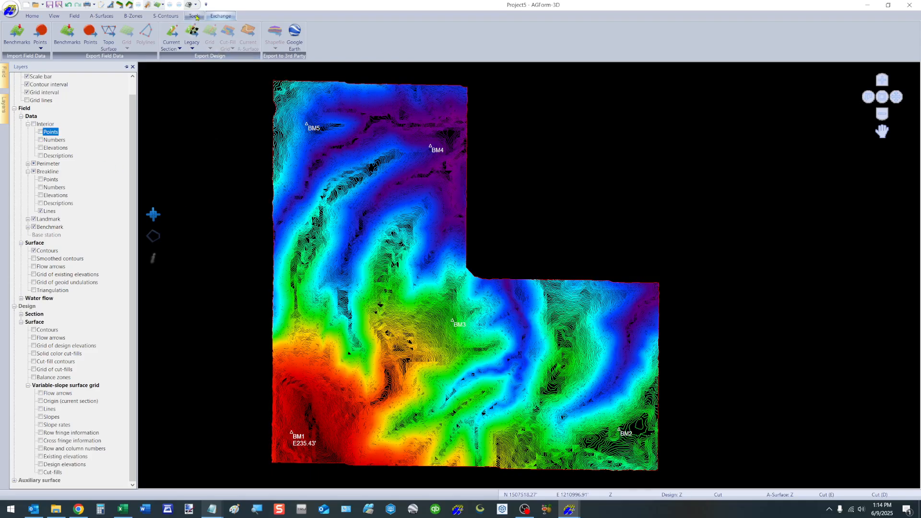
Set the natural and design contour interval to 2.0 ft
{"action": "left_click", "coordinate": [148, 5]}
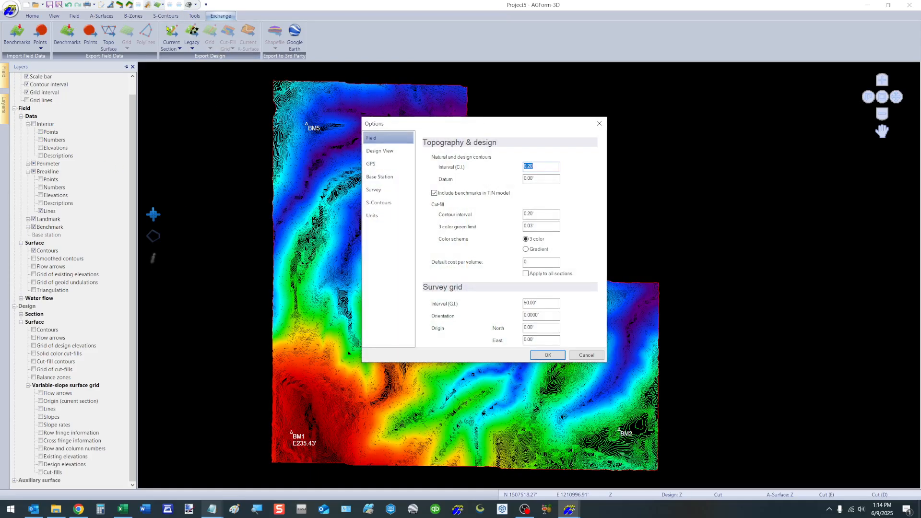
{"action": "type", "text": "2.0"}
{"action": "key", "text": "Return"}
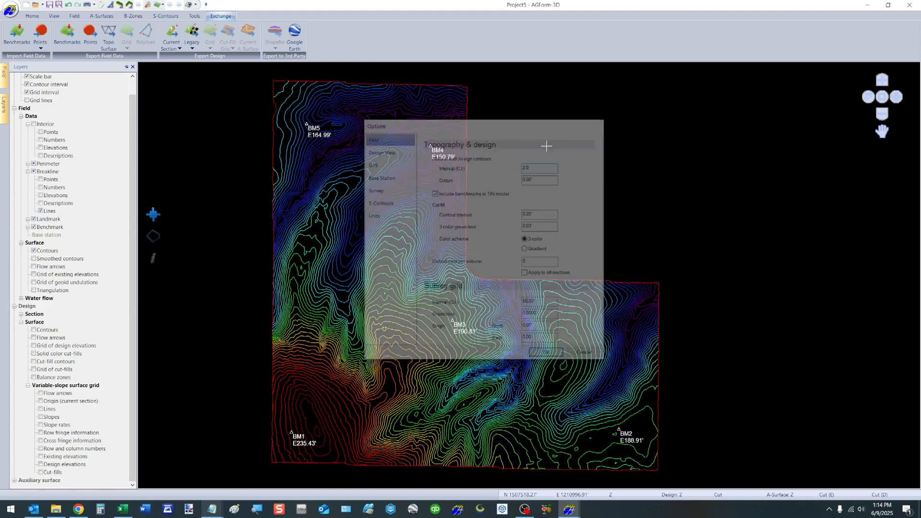
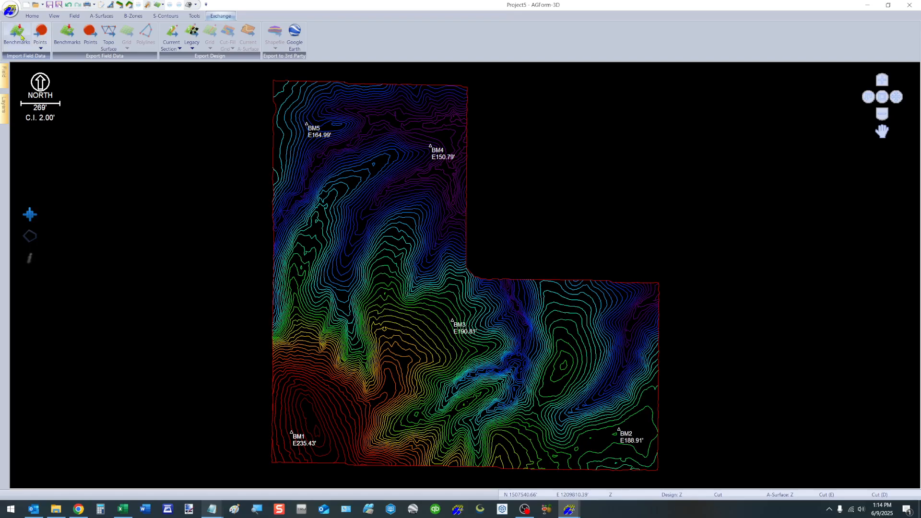
Begin section design and create a Matched design surface for the whole field
{"action": "left_click", "coordinate": [27, 17]}
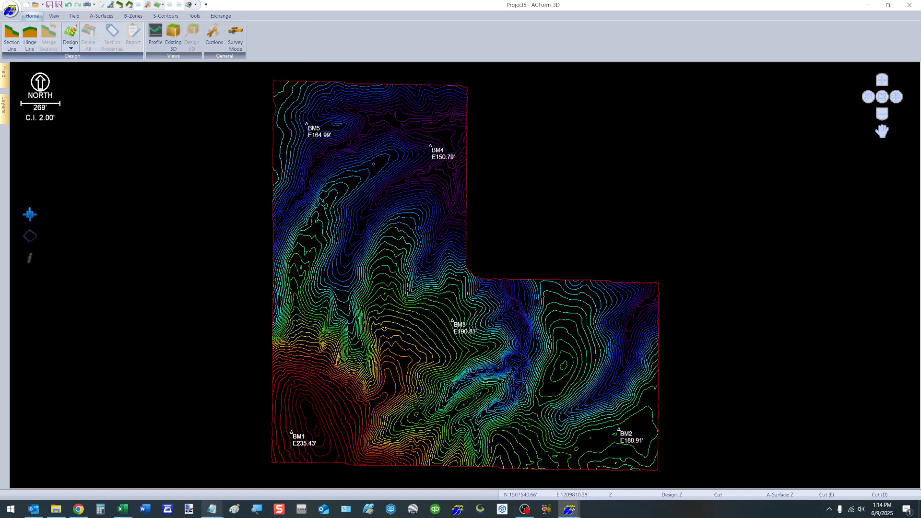
{"action": "left_click", "coordinate": [71, 49]}
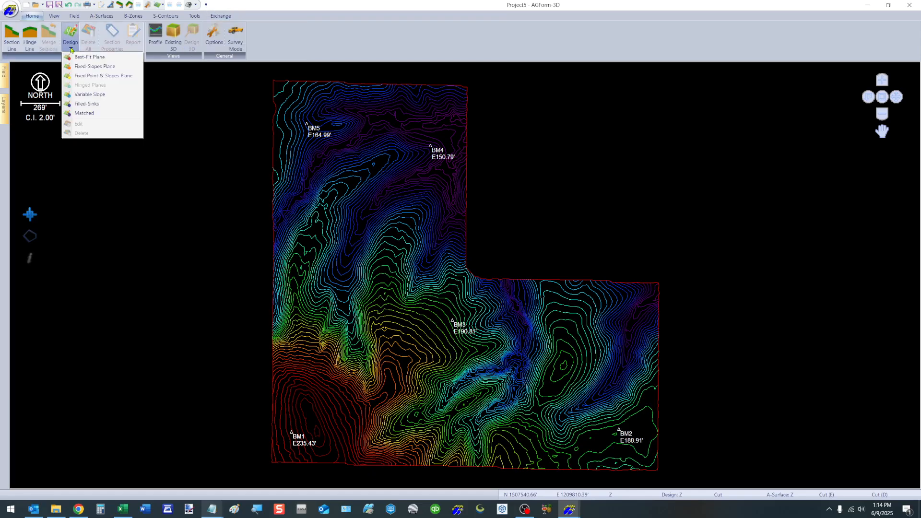
{"action": "left_click", "coordinate": [80, 115]}
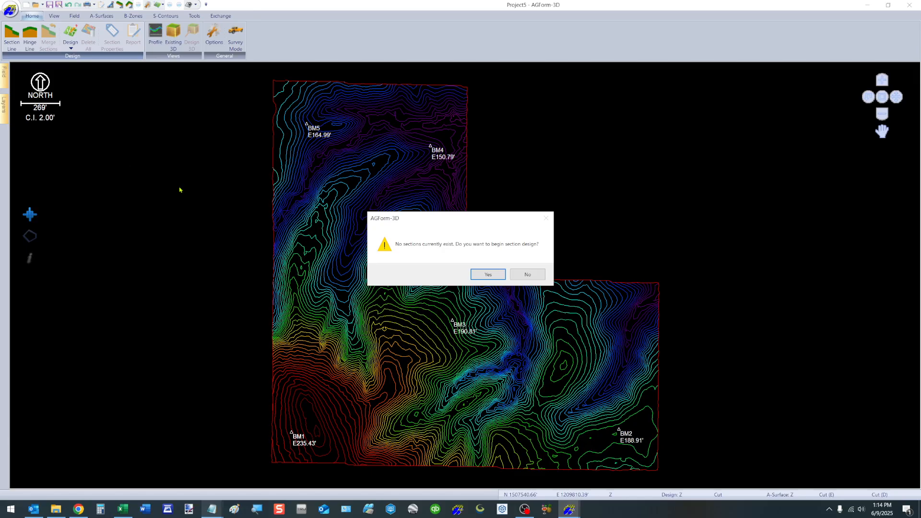
{"action": "left_click", "coordinate": [486, 277]}
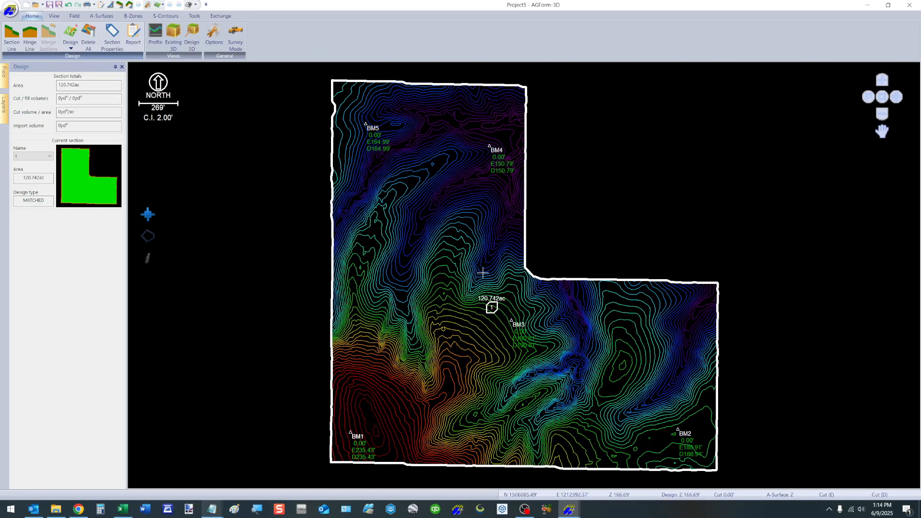
Hide the existing surface contours and switch the design contours off and on to compare the two surfaces
{"action": "left_click", "coordinate": [4, 113]}
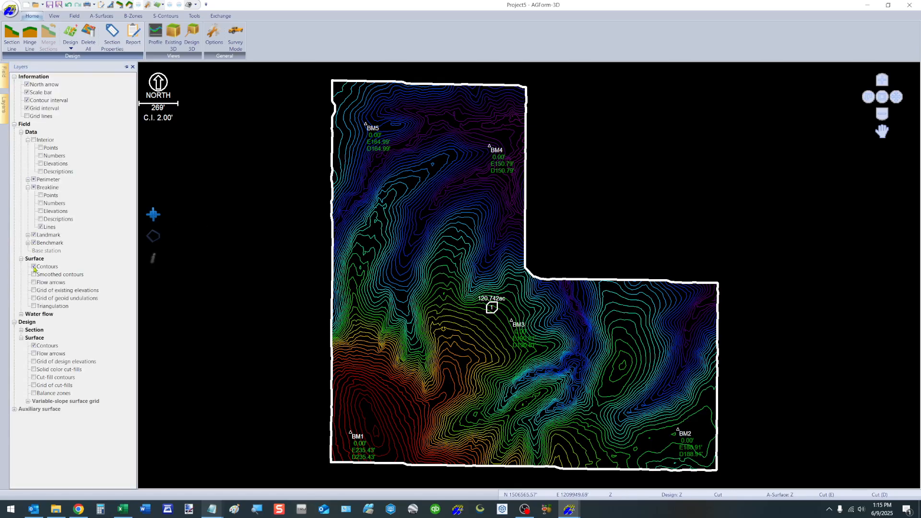
{"action": "left_click", "coordinate": [34, 268]}
{"action": "left_click", "coordinate": [35, 346]}
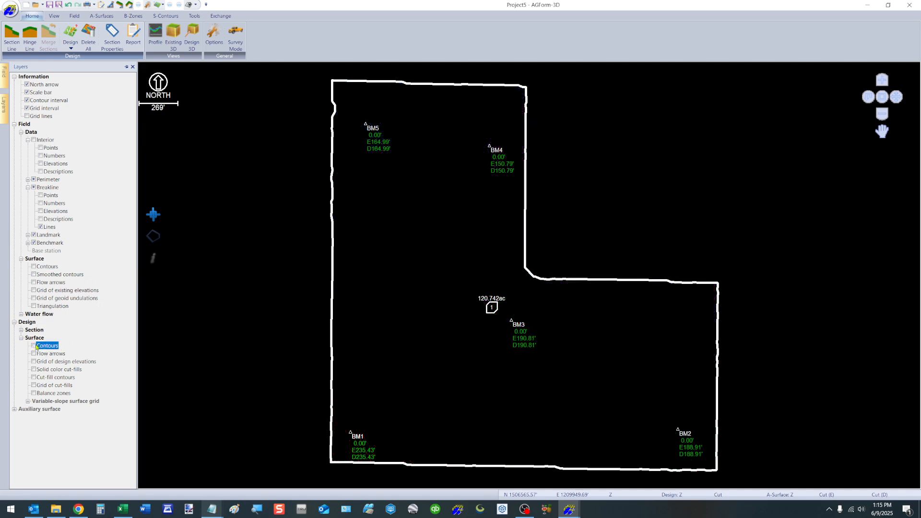
{"action": "left_click", "coordinate": [34, 346]}
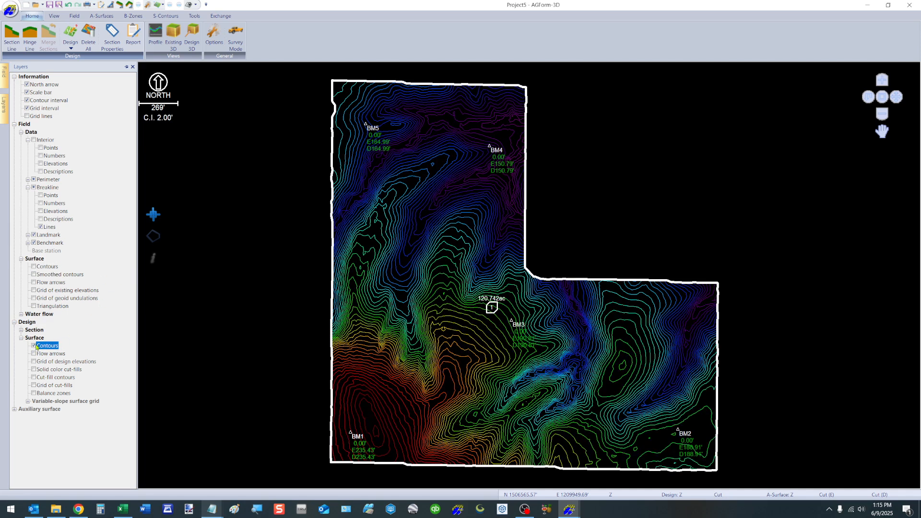
{"action": "left_click", "coordinate": [35, 267]}
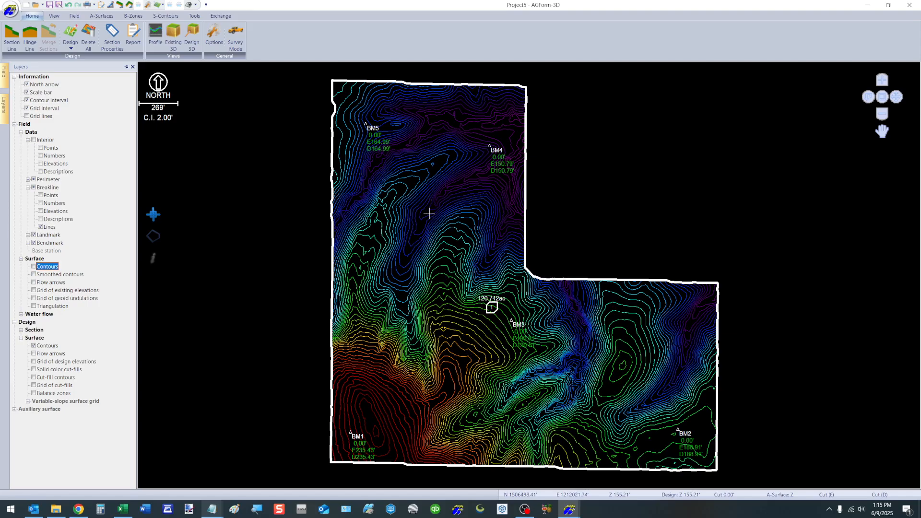
Undo the matched design and its section, and display the interior points again
{"action": "key", "text": "ctrl+z"}
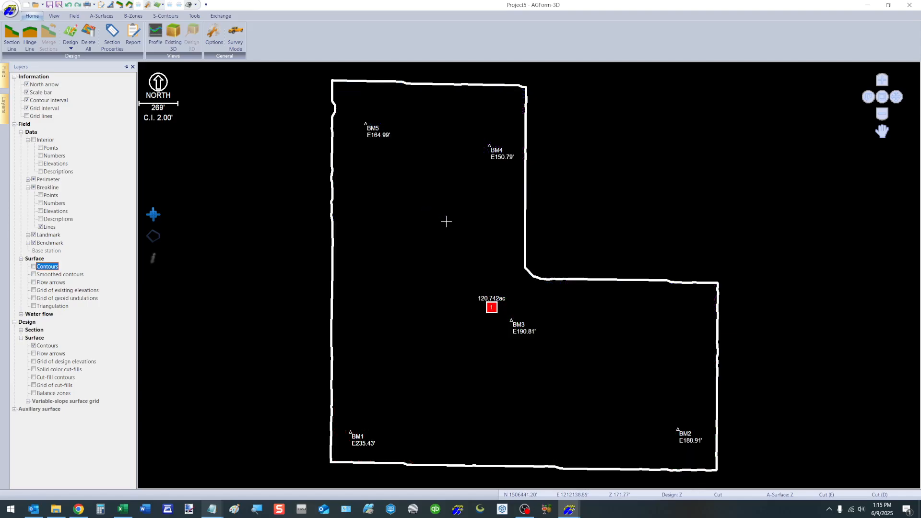
{"action": "left_click", "coordinate": [40, 148]}
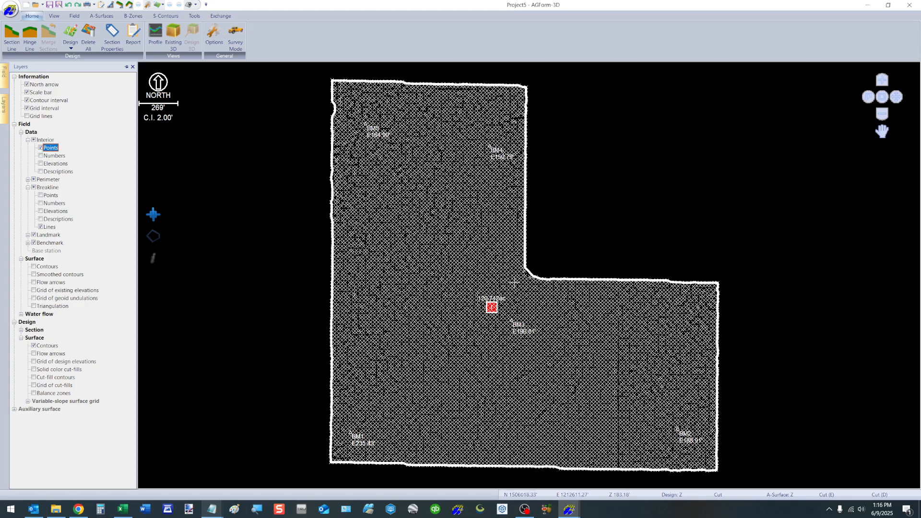
{"action": "key", "text": "ctrl+z"}
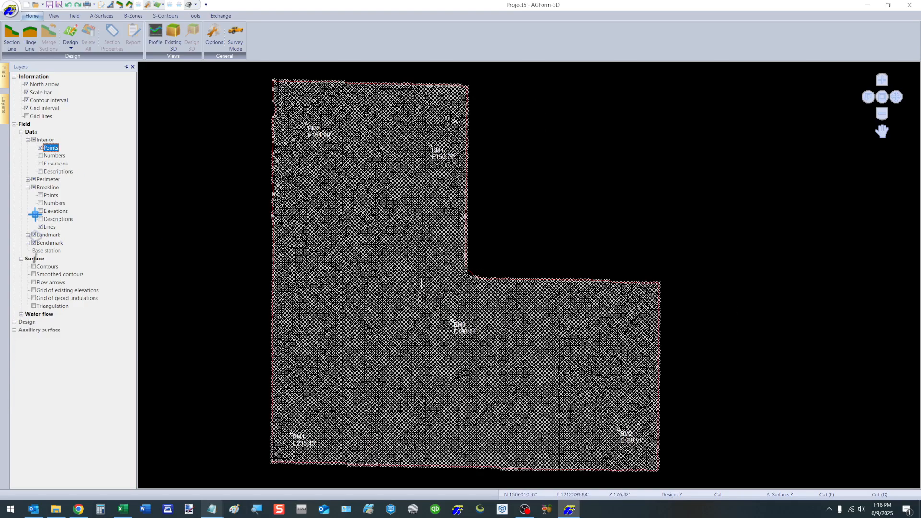
Examine the imported point spacing and the shrink-wrap perimeter along the field edges and at the inside corner
{"action": "scroll", "coordinate": [403, 277], "scroll_direction": "up", "scroll_amount": 3}
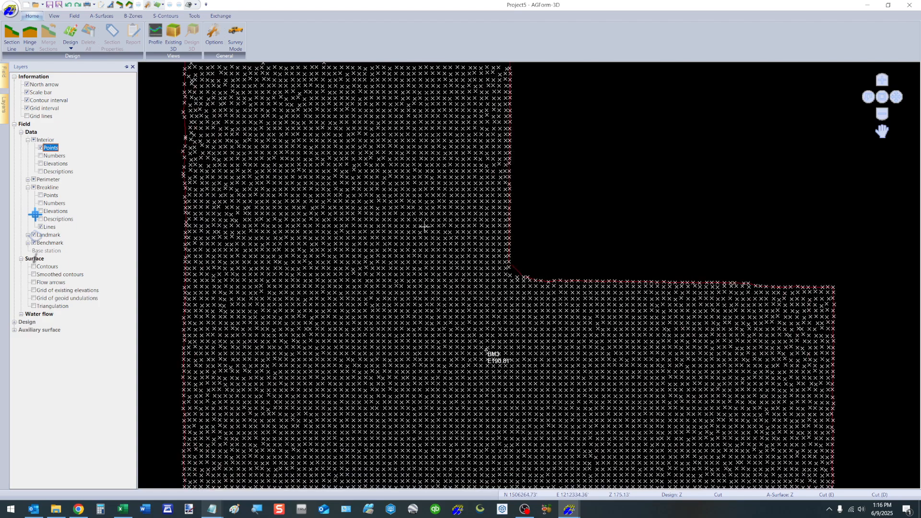
{"action": "scroll", "coordinate": [472, 286], "scroll_direction": "up", "scroll_amount": 2}
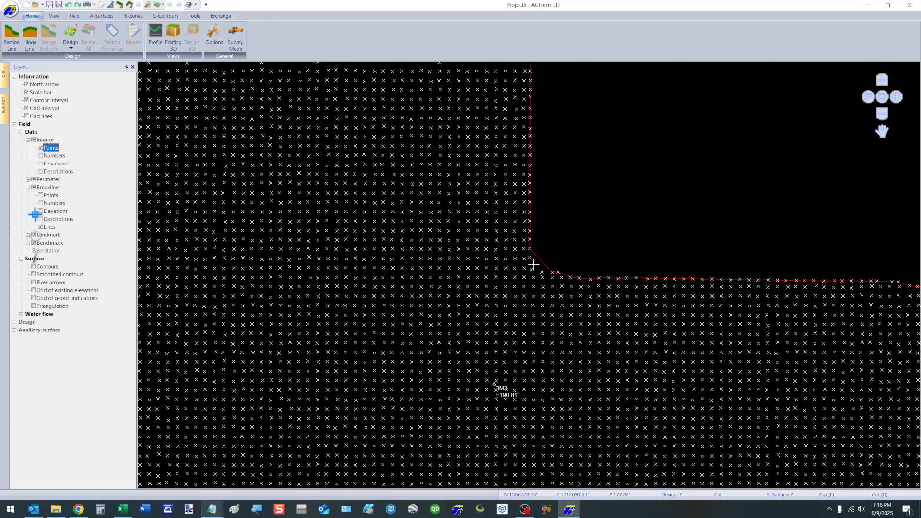
{"action": "scroll", "coordinate": [561, 259], "scroll_direction": "down", "scroll_amount": 3}
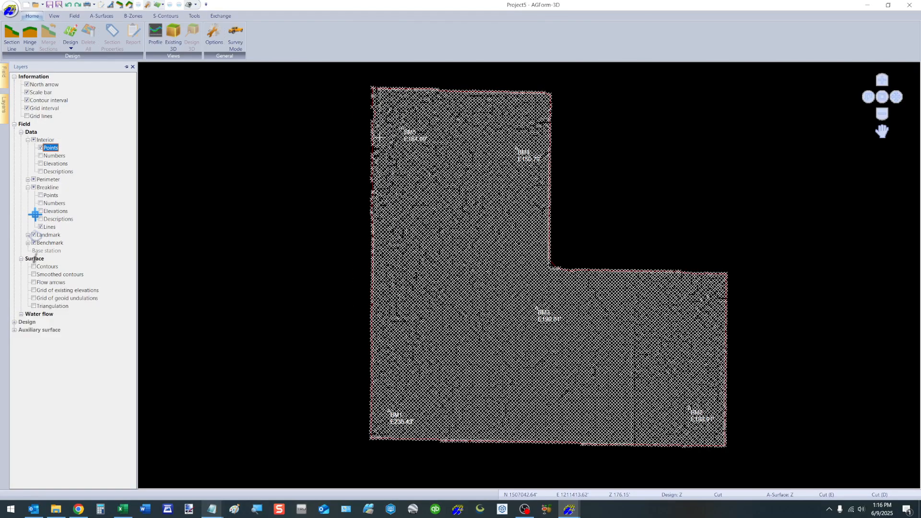
{"action": "scroll", "coordinate": [379, 138], "scroll_direction": "up", "scroll_amount": 1}
{"action": "scroll", "coordinate": [379, 138], "scroll_direction": "down", "scroll_amount": 2}
{"action": "scroll", "coordinate": [551, 262], "scroll_direction": "up", "scroll_amount": 3}
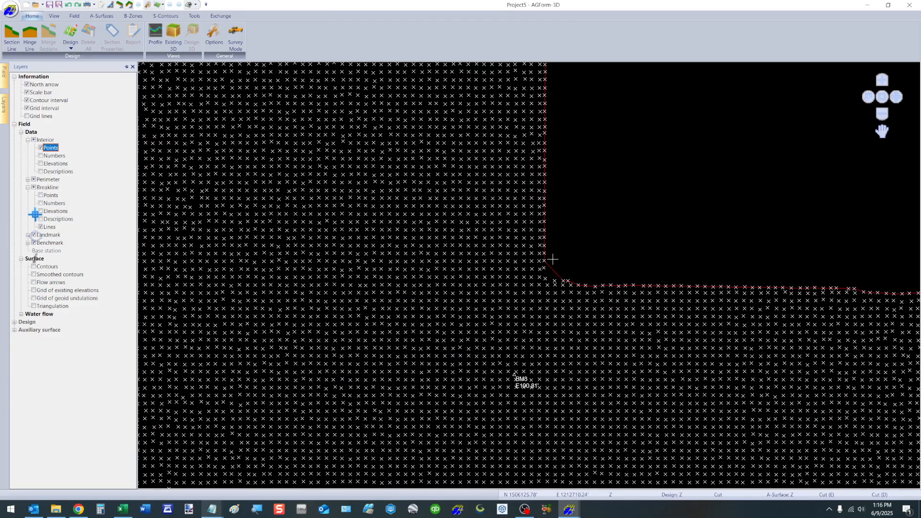
{"action": "scroll", "coordinate": [445, 235], "scroll_direction": "down", "scroll_amount": 2}
{"action": "scroll", "coordinate": [541, 253], "scroll_direction": "up", "scroll_amount": 3}
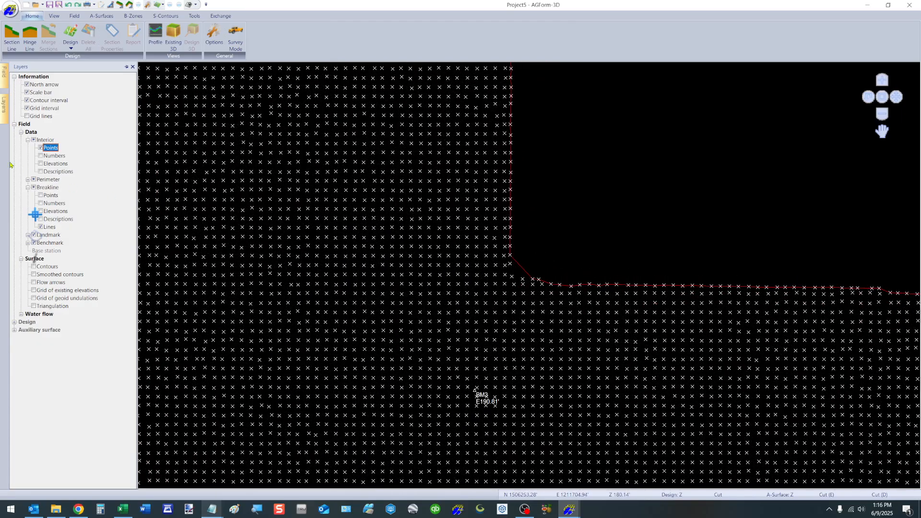
Display the triangulation of the field surface across the full extent of the field
{"action": "left_click", "coordinate": [4, 109]}
{"action": "scroll", "coordinate": [246, 269], "scroll_direction": "down", "scroll_amount": 5}
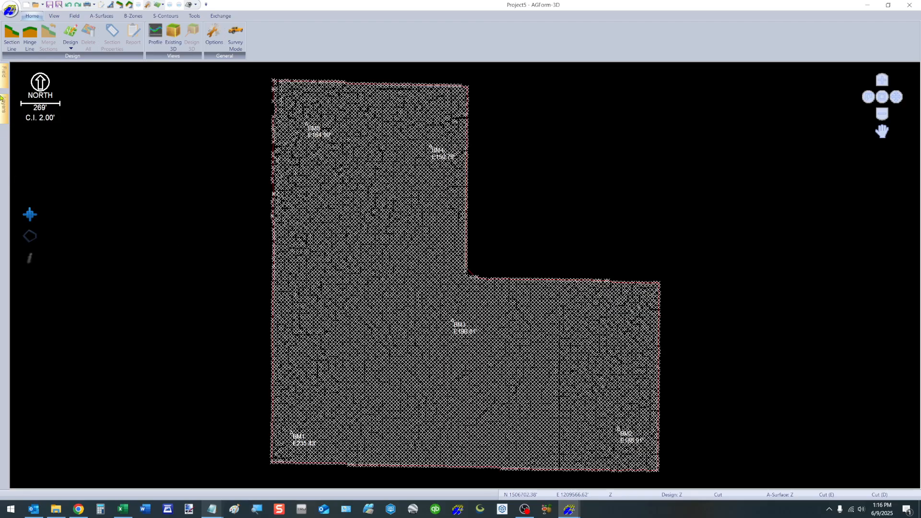
{"action": "mouse_move", "coordinate": [4, 110]}
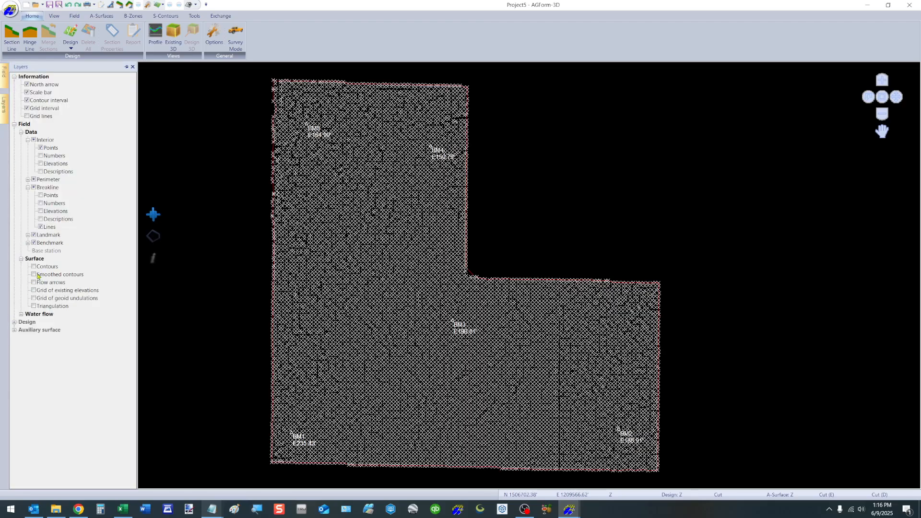
{"action": "left_click", "coordinate": [34, 306]}
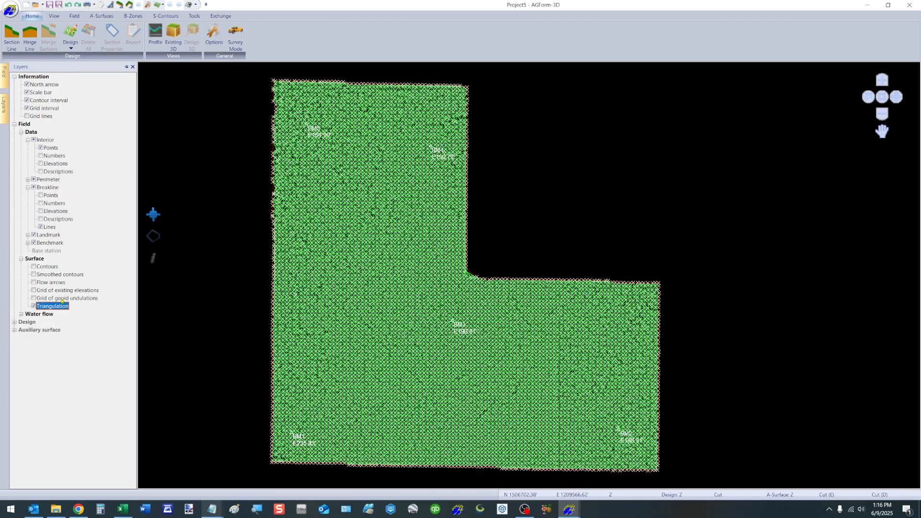
Try to remove the perimeter edge cutting across the field's inside corner by enclosing it with a three-point polygon
{"action": "scroll", "coordinate": [461, 271], "scroll_direction": "up", "scroll_amount": 5}
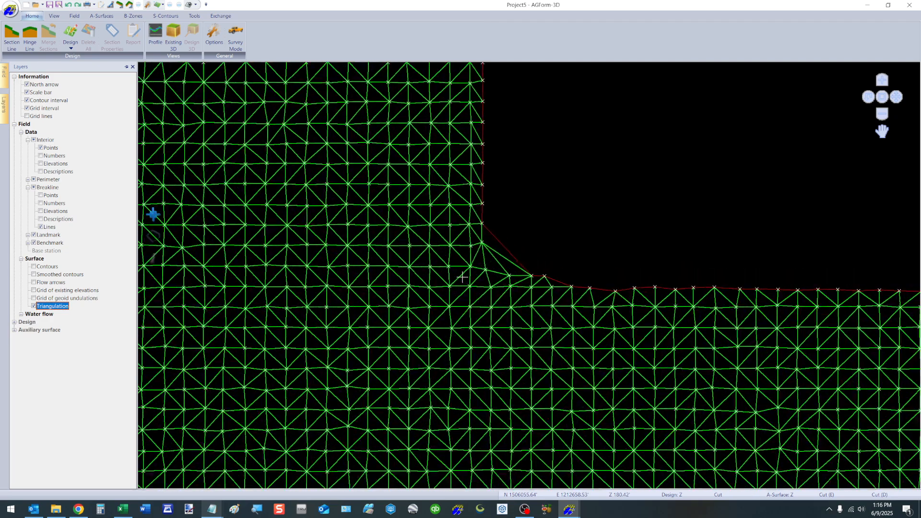
{"action": "scroll", "coordinate": [458, 272], "scroll_direction": "up", "scroll_amount": 1}
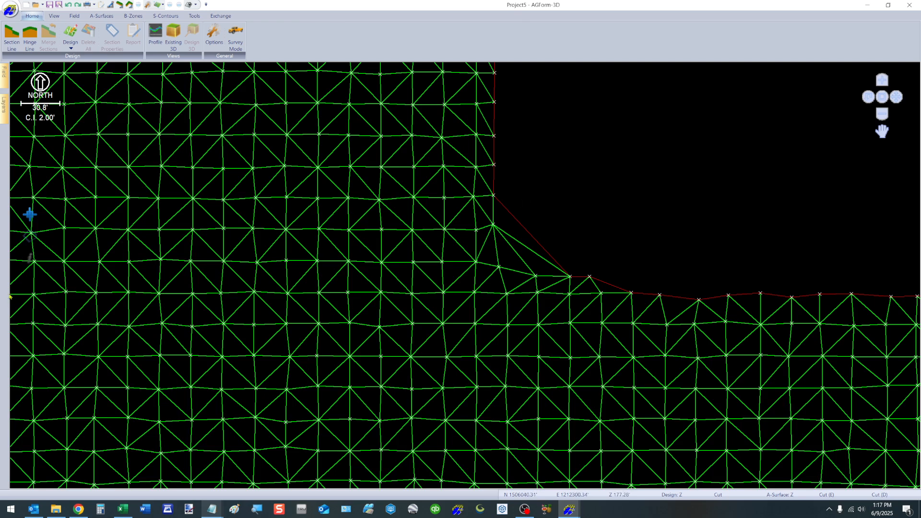
{"action": "left_click", "coordinate": [31, 237]}
{"action": "left_click", "coordinate": [523, 199]}
{"action": "left_click", "coordinate": [505, 259]}
{"action": "left_click", "coordinate": [565, 247]}
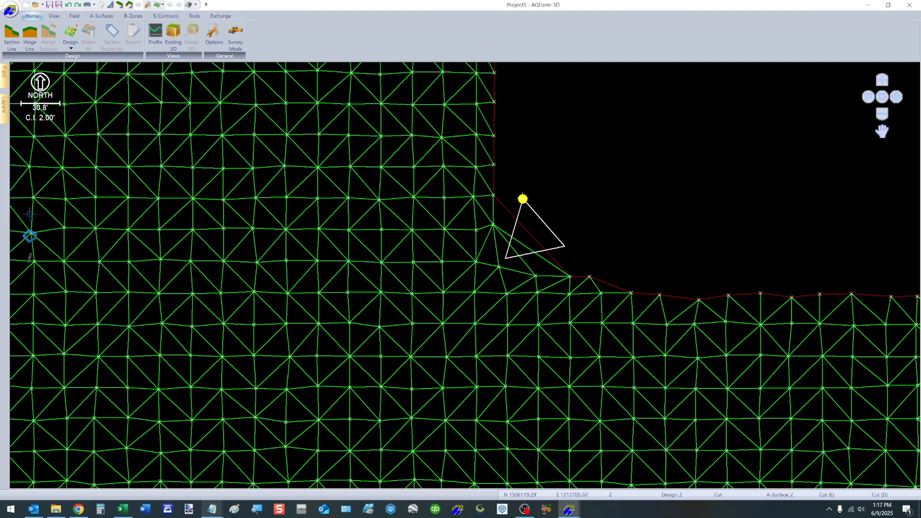
{"action": "left_click", "coordinate": [522, 199]}
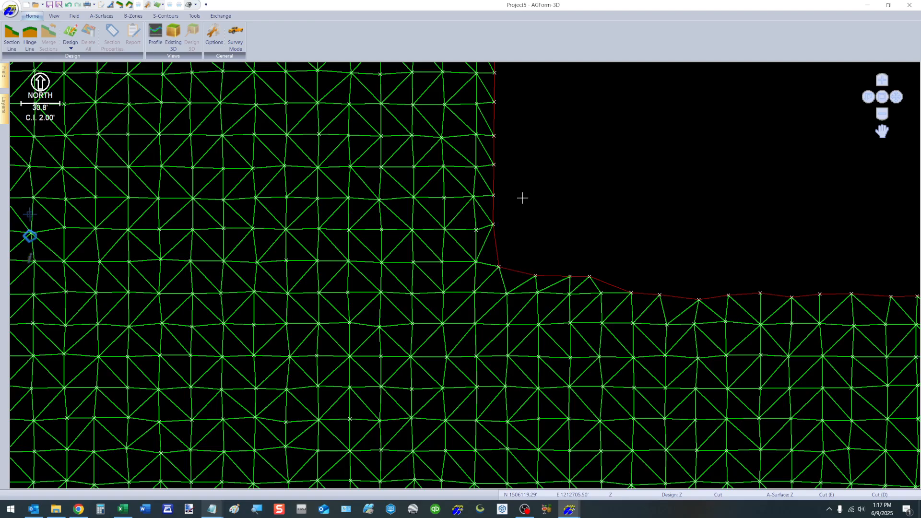
{"action": "left_click", "coordinate": [542, 266]}
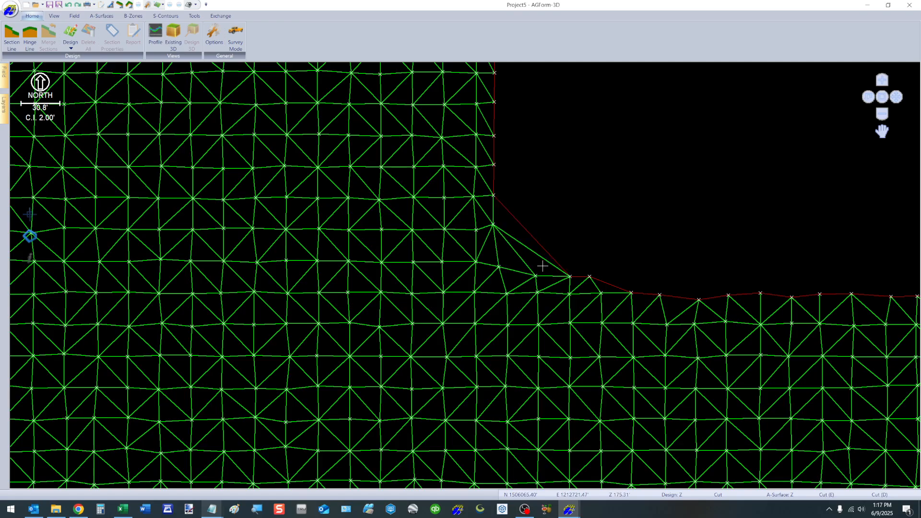
Delete the perimeter edge that cuts across the field's inside corner using a rectangular selection
{"action": "left_click", "coordinate": [30, 236]}
{"action": "left_click", "coordinate": [30, 216]}
{"action": "left_click_drag", "start_coordinate": [514, 198], "coordinate": [573, 264]}
{"action": "key", "text": "Delete"}
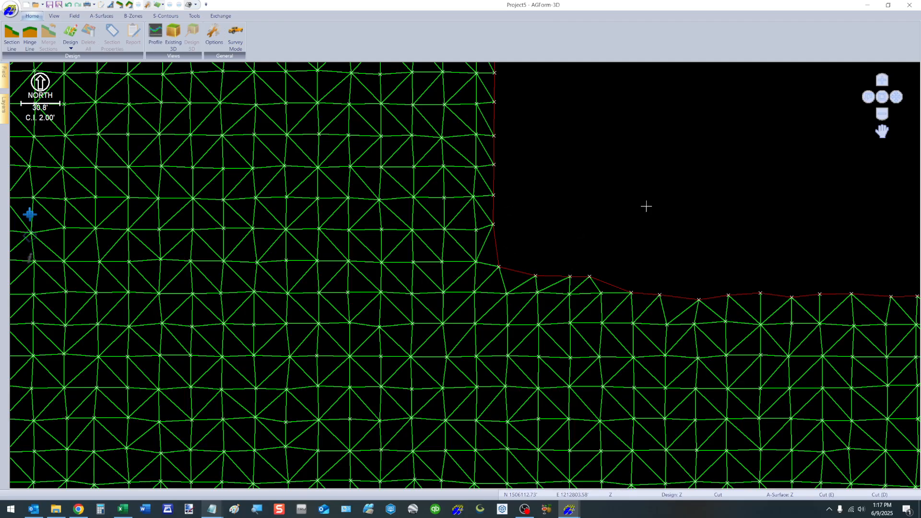
Hide the triangulation of the field surface
{"action": "scroll", "coordinate": [650, 226], "scroll_direction": "down", "scroll_amount": 3}
{"action": "scroll", "coordinate": [654, 268], "scroll_direction": "down", "scroll_amount": 3}
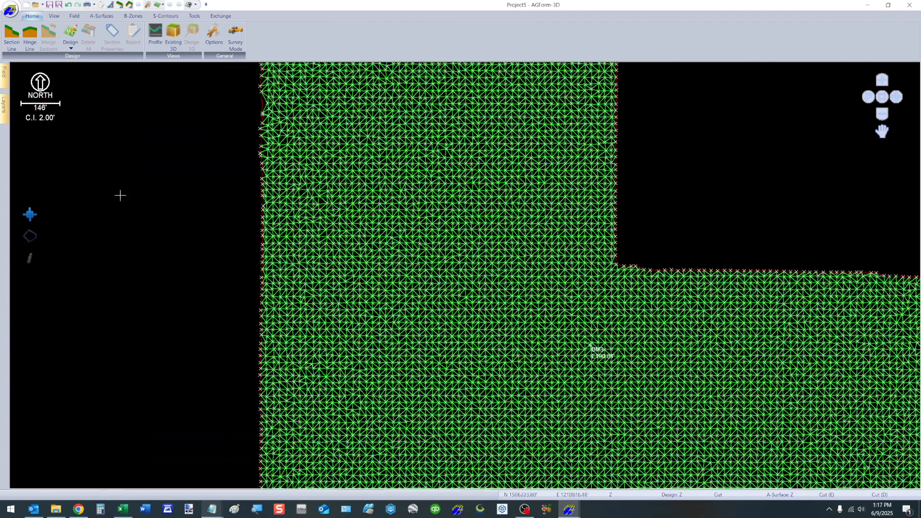
{"action": "left_click", "coordinate": [6, 114]}
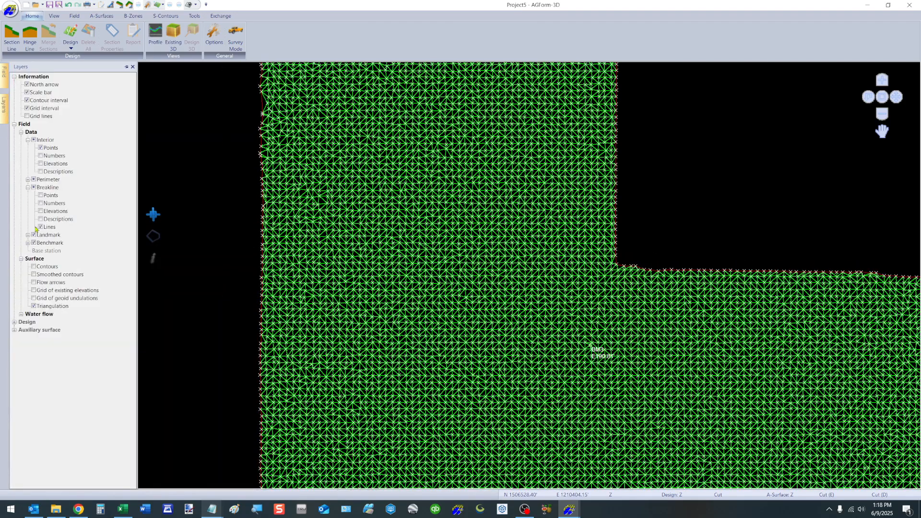
{"action": "left_click", "coordinate": [33, 306]}
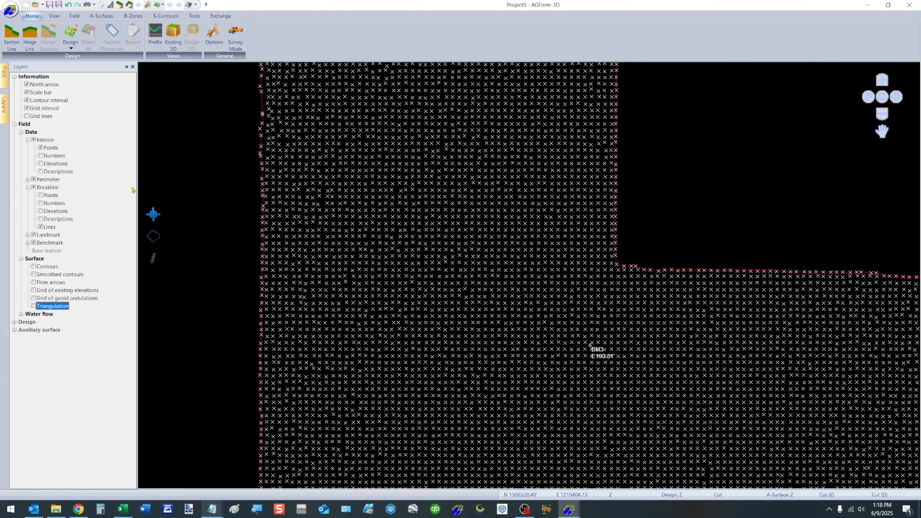
Convert the interior points lying on the field boundary line into perimeter points with Move to Perimeter
{"action": "left_click", "coordinate": [75, 16]}
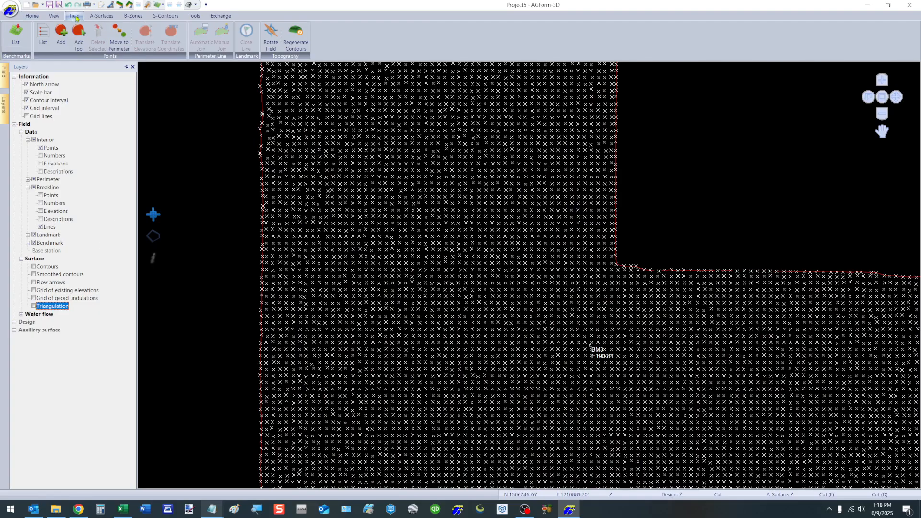
{"action": "scroll", "coordinate": [297, 266], "scroll_direction": "down", "scroll_amount": 2}
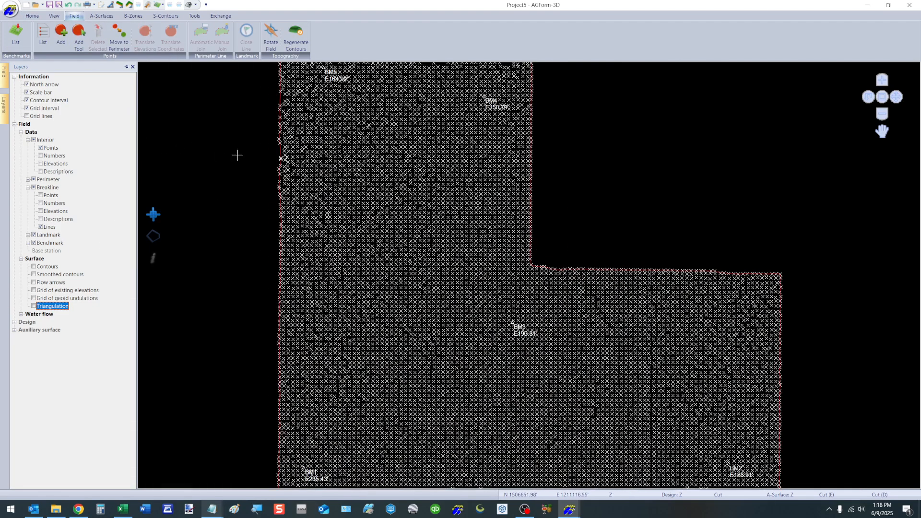
{"action": "scroll", "coordinate": [293, 187], "scroll_direction": "up", "scroll_amount": 3}
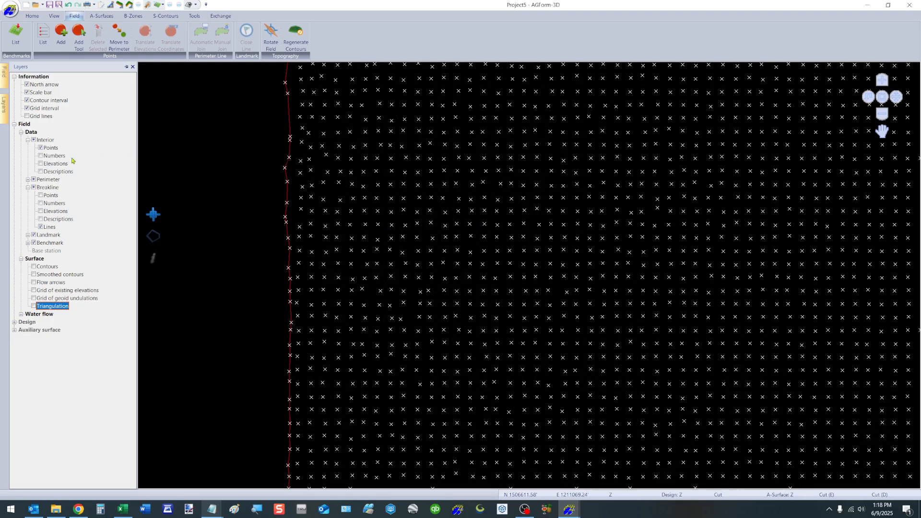
{"action": "left_click", "coordinate": [40, 149]}
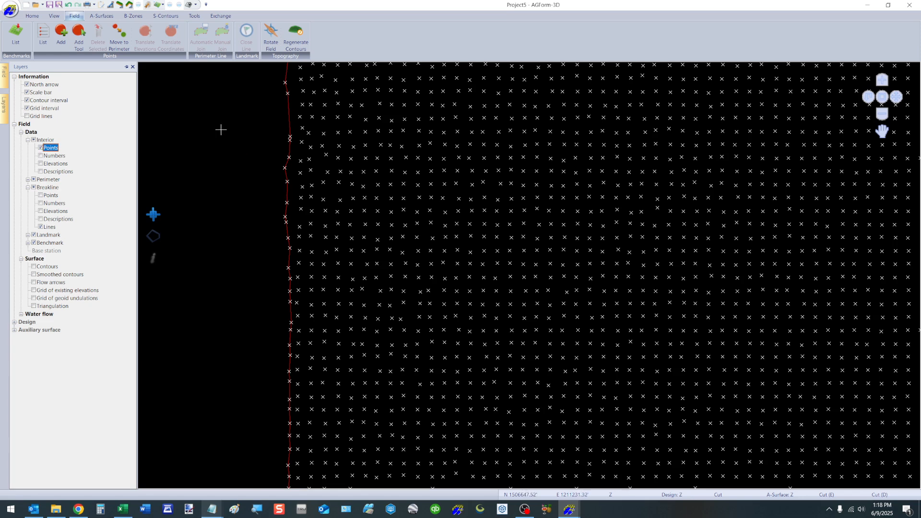
{"action": "left_click", "coordinate": [118, 41]}
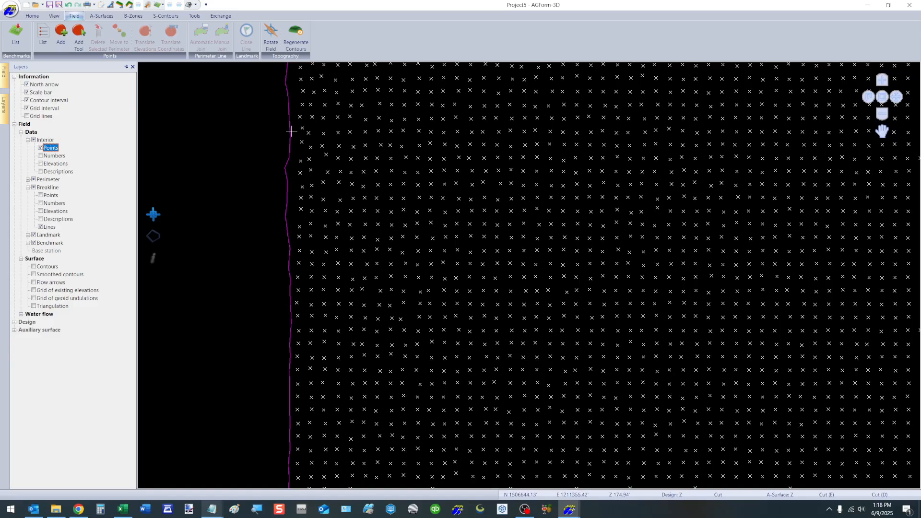
Check the perimeter points along the field edges and hide the interior points
{"action": "left_click", "coordinate": [27, 180]}
{"action": "left_click", "coordinate": [41, 188]}
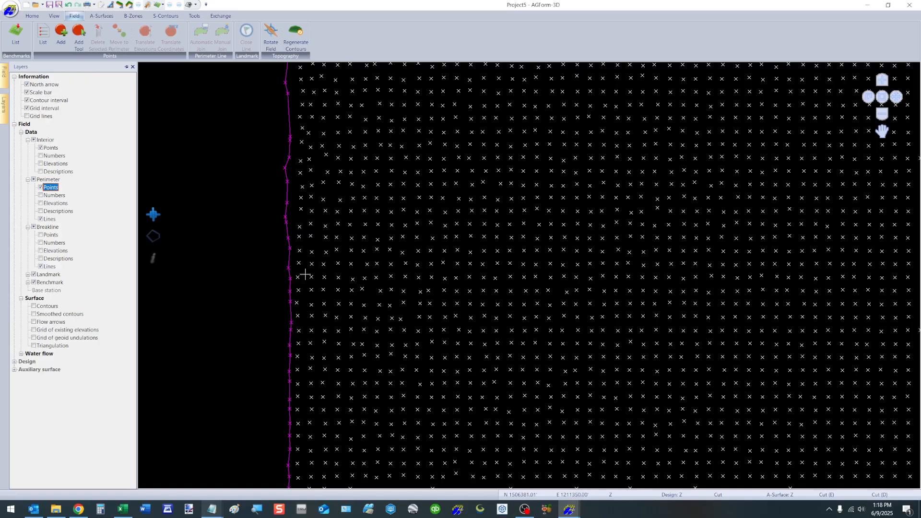
{"action": "scroll", "coordinate": [372, 319], "scroll_direction": "down", "scroll_amount": 3}
{"action": "scroll", "coordinate": [374, 320], "scroll_direction": "down", "scroll_amount": 1}
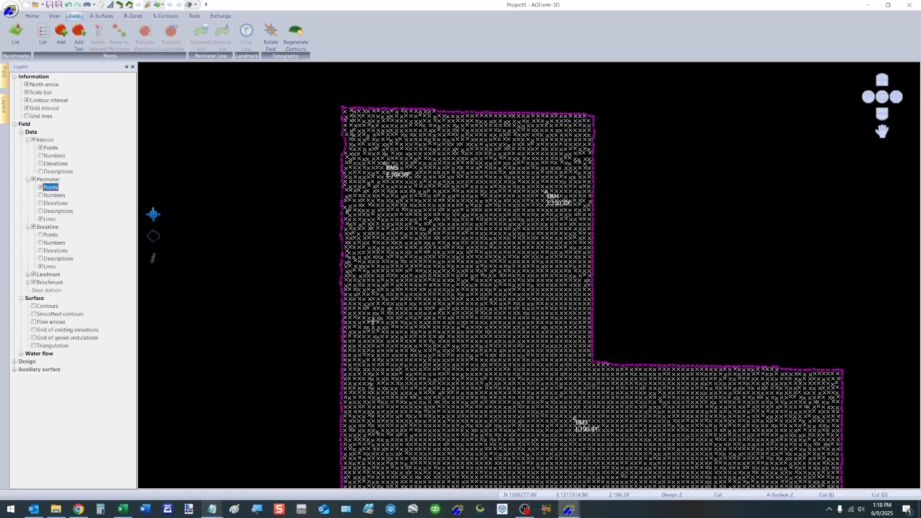
{"action": "scroll", "coordinate": [327, 200], "scroll_direction": "up", "scroll_amount": 1}
{"action": "scroll", "coordinate": [310, 217], "scroll_direction": "up", "scroll_amount": 1}
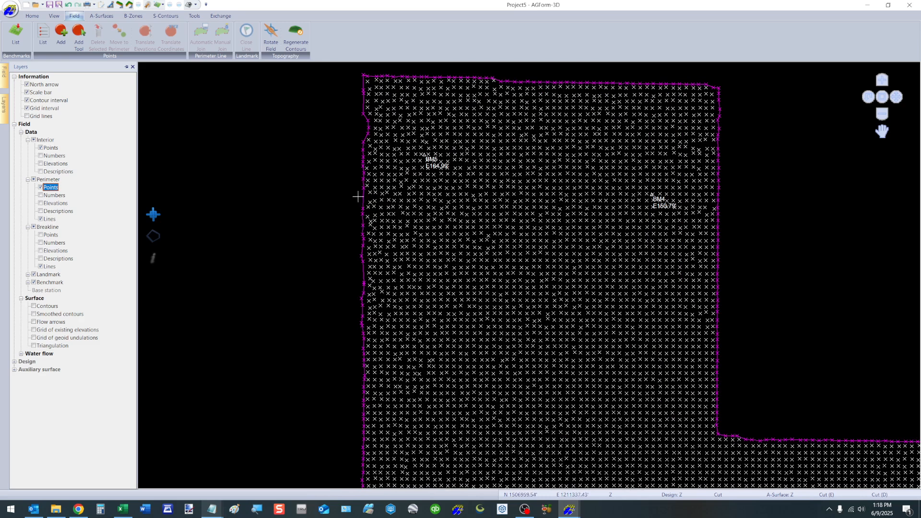
{"action": "left_click", "coordinate": [40, 147]}
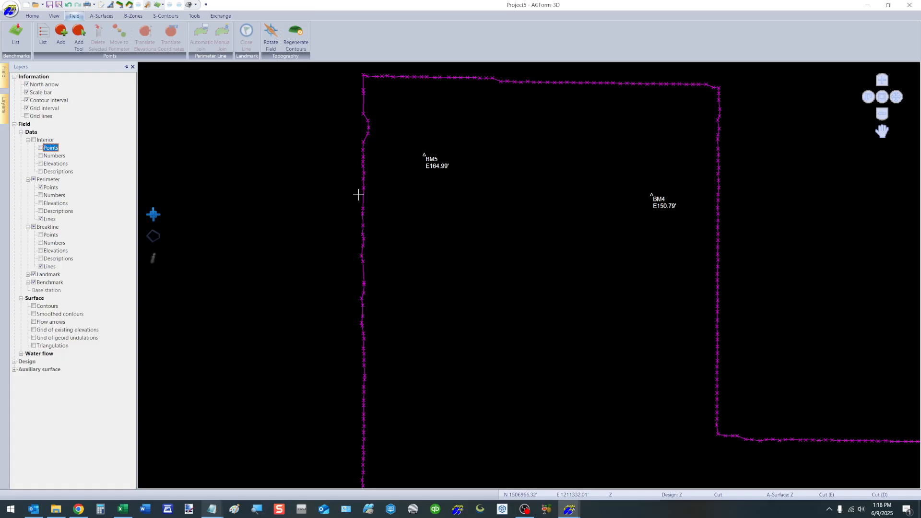
Examine the options for importing points from a text file and leave without importing
{"action": "left_click", "coordinate": [221, 16]}
{"action": "left_click", "coordinate": [39, 31]}
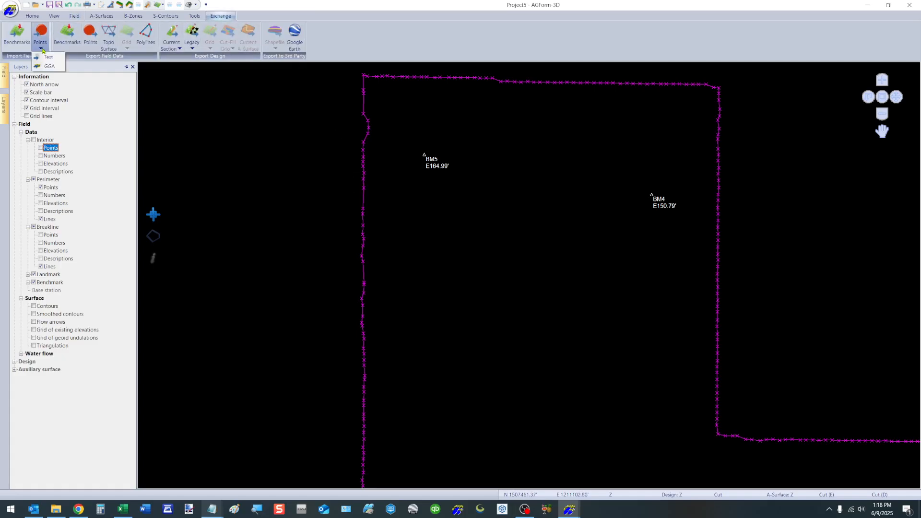
{"action": "left_click", "coordinate": [48, 56]}
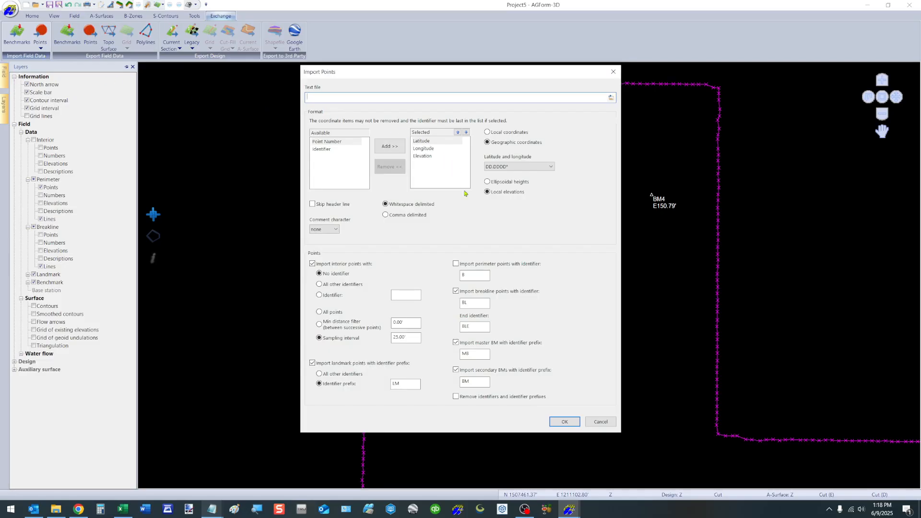
{"action": "left_click", "coordinate": [602, 423]}
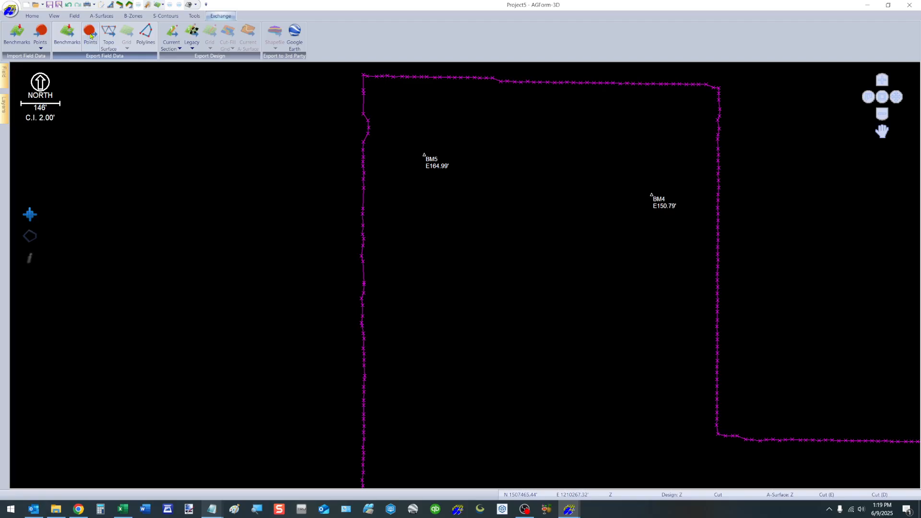
Set up a text export of only the perimeter points in geographic coordinates, and cancel the export
{"action": "left_click", "coordinate": [91, 35]}
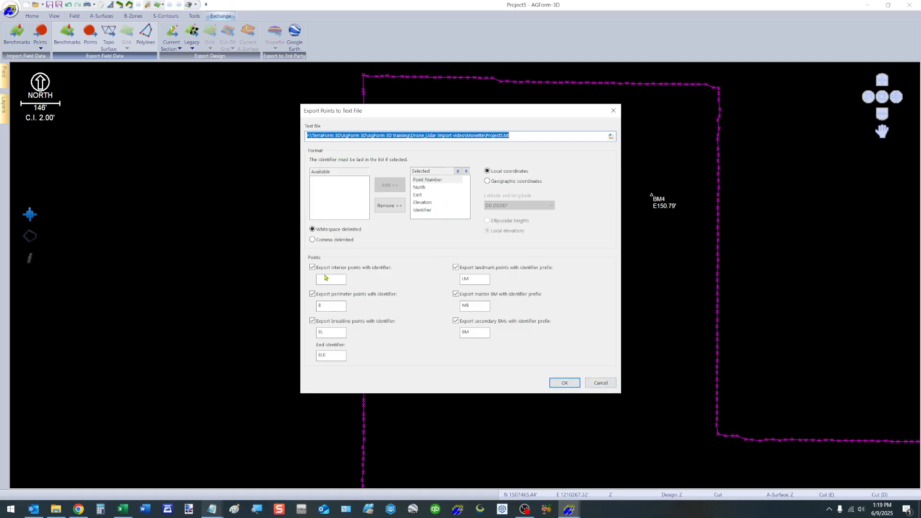
{"action": "left_click", "coordinate": [312, 267]}
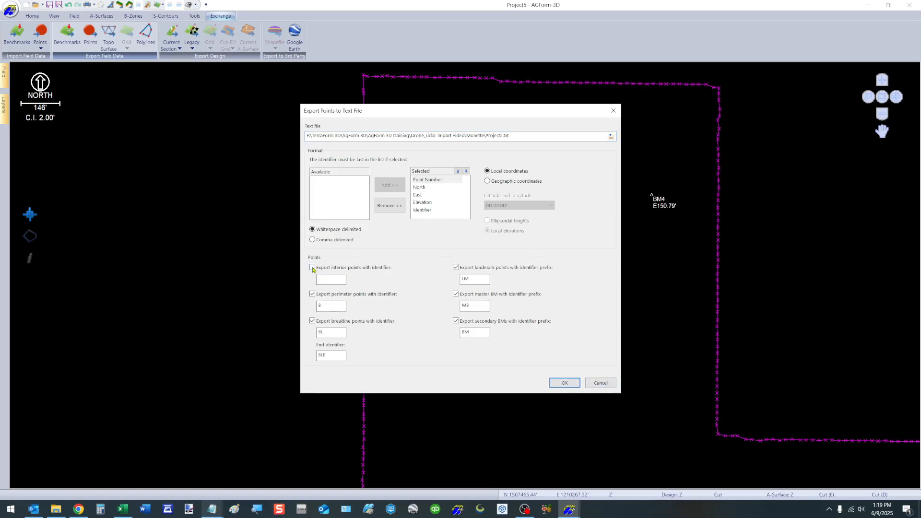
{"action": "left_click", "coordinate": [312, 321]}
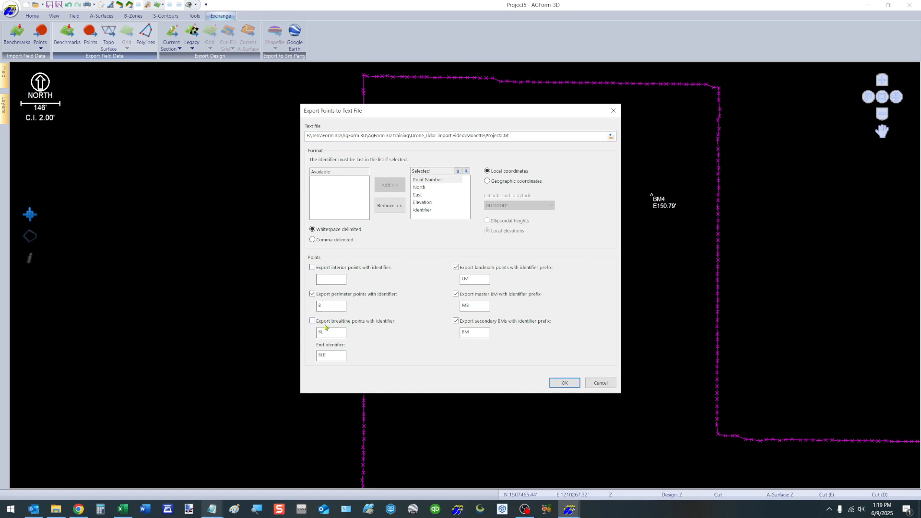
{"action": "left_click", "coordinate": [456, 321]}
{"action": "left_click", "coordinate": [455, 295]}
{"action": "left_click", "coordinate": [487, 182]}
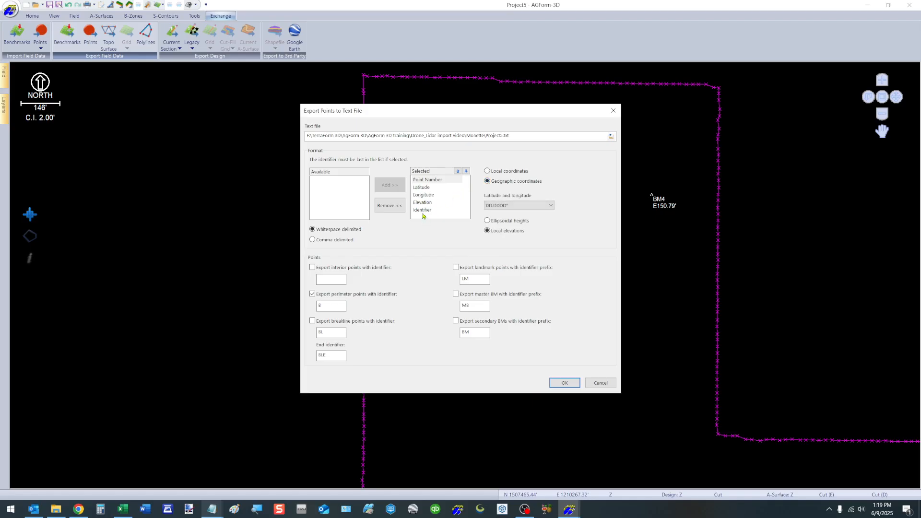
{"action": "left_click", "coordinate": [601, 384]}
Display the interior points over the full extent of the field and hide them again
{"action": "scroll", "coordinate": [172, 213], "scroll_direction": "down", "scroll_amount": 1}
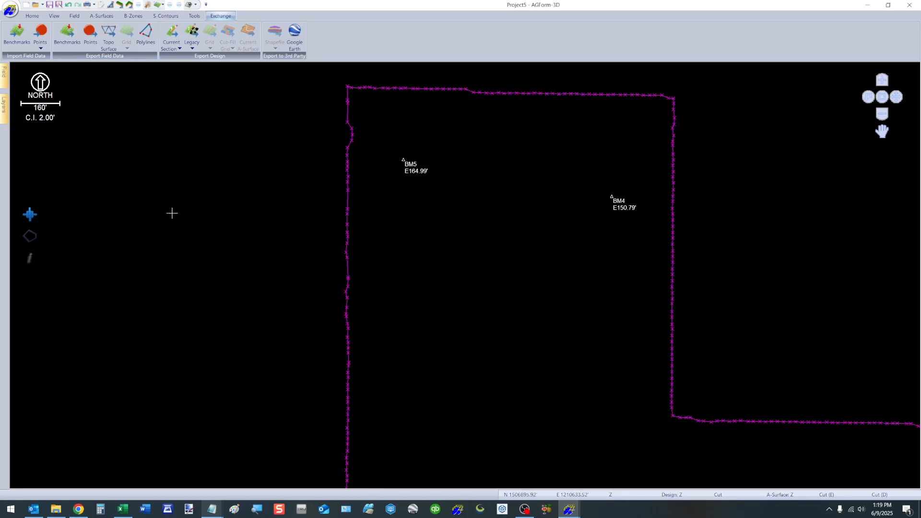
{"action": "scroll", "coordinate": [172, 213], "scroll_direction": "down", "scroll_amount": 6}
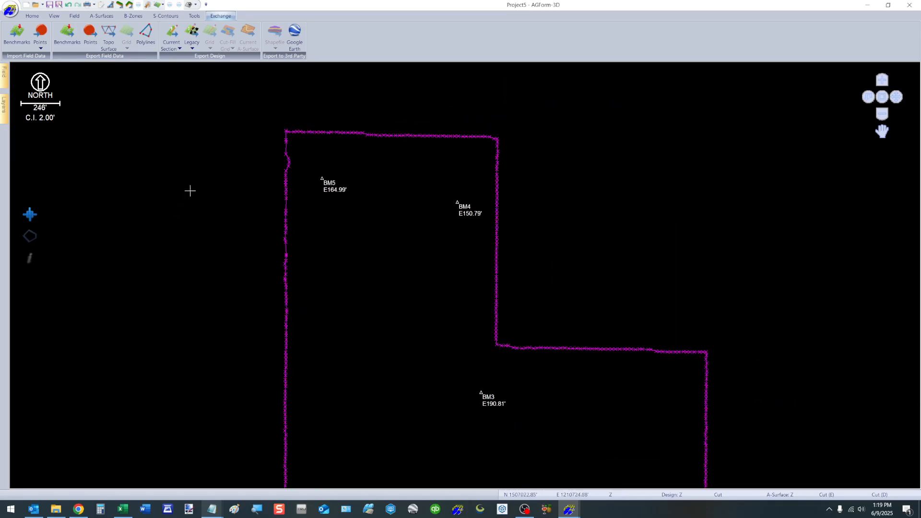
{"action": "left_click", "coordinate": [4, 110]}
{"action": "left_click", "coordinate": [40, 148]}
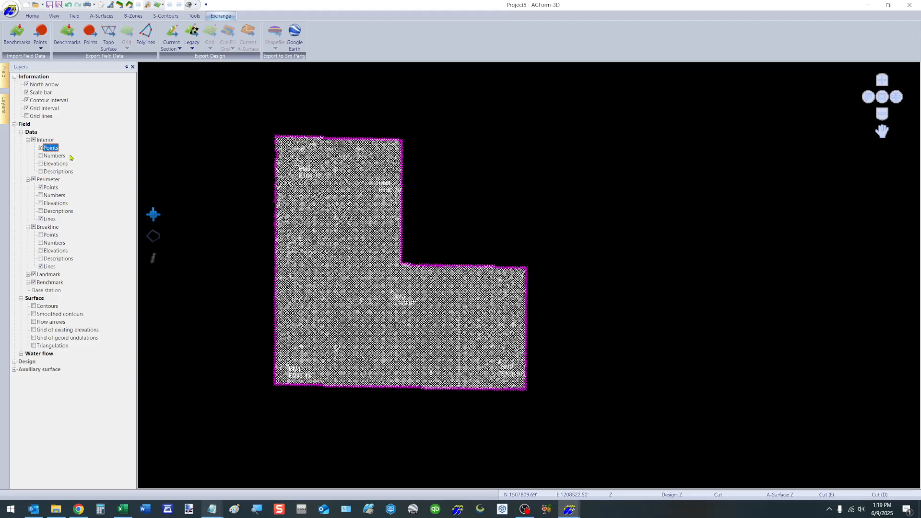
{"action": "scroll", "coordinate": [229, 238], "scroll_direction": "up", "scroll_amount": 2}
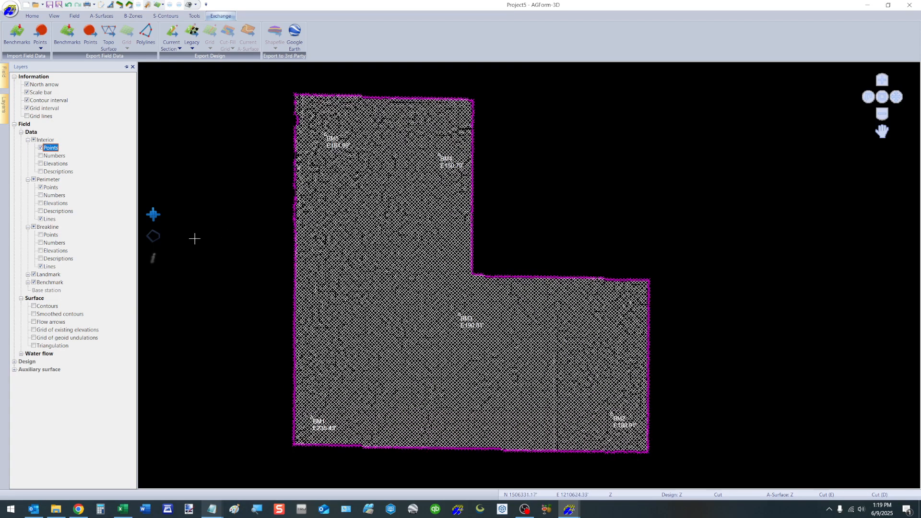
{"action": "left_click", "coordinate": [41, 148]}
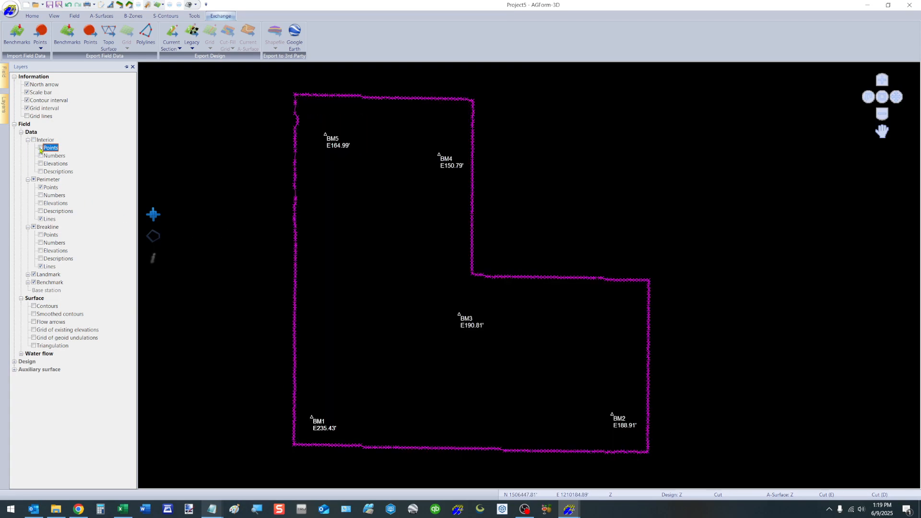
Hide the perimeter points, and switch the existing surface contours on and off to check them
{"action": "left_click", "coordinate": [40, 187]}
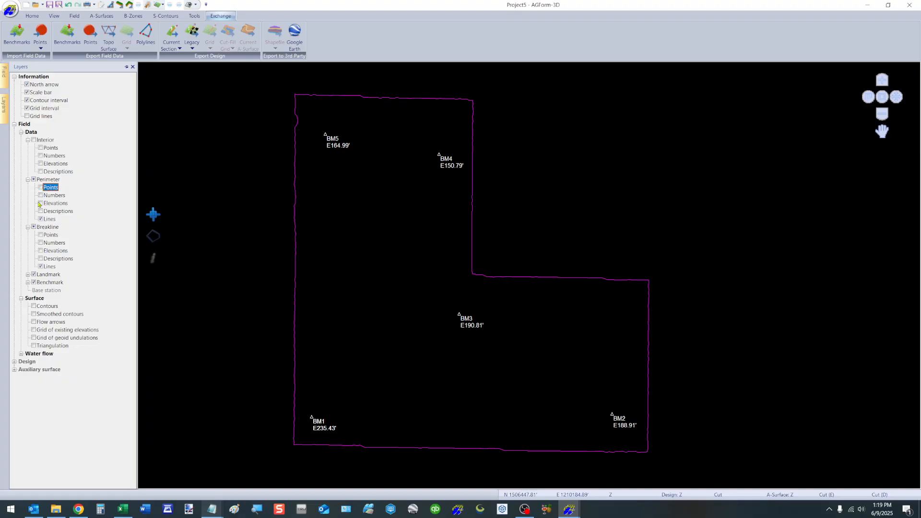
{"action": "left_click", "coordinate": [34, 307]}
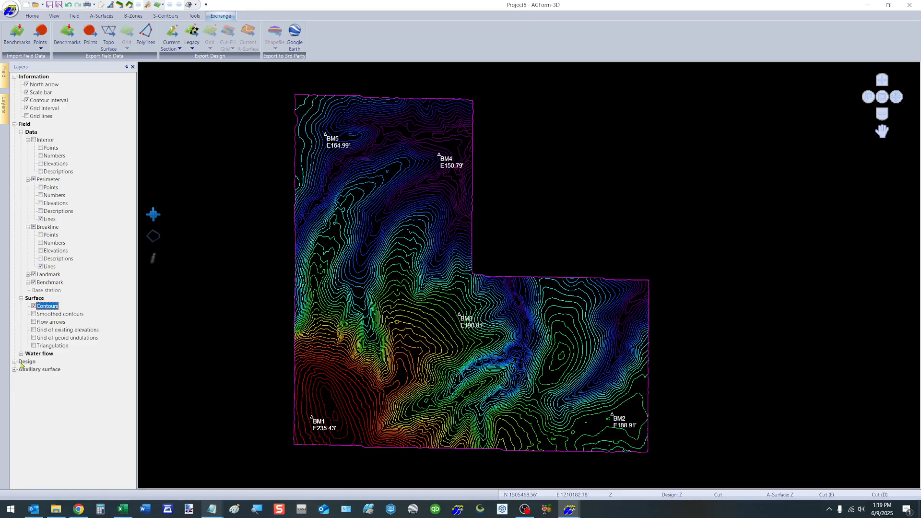
{"action": "left_click", "coordinate": [33, 306]}
Begin section design for the whole field and generate a design surface that matches the existing ground
{"action": "left_click", "coordinate": [32, 17]}
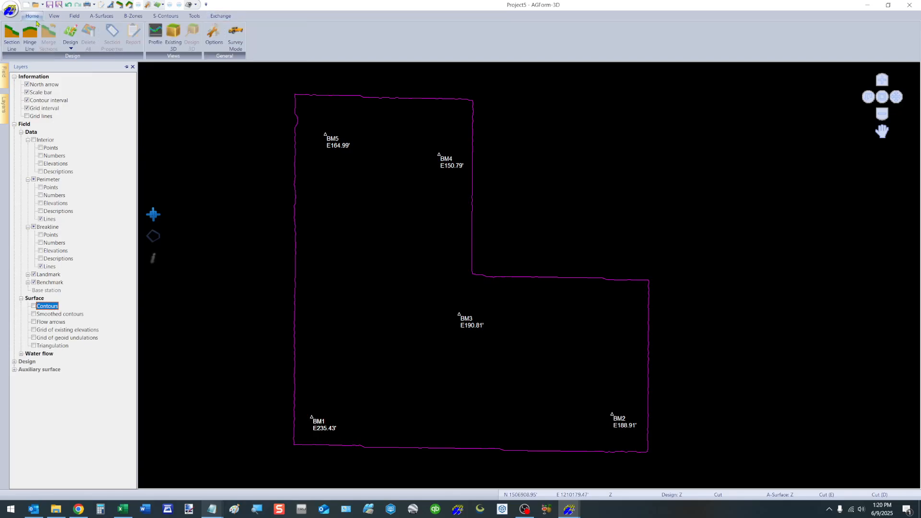
{"action": "left_click", "coordinate": [71, 48]}
{"action": "left_click", "coordinate": [82, 114]}
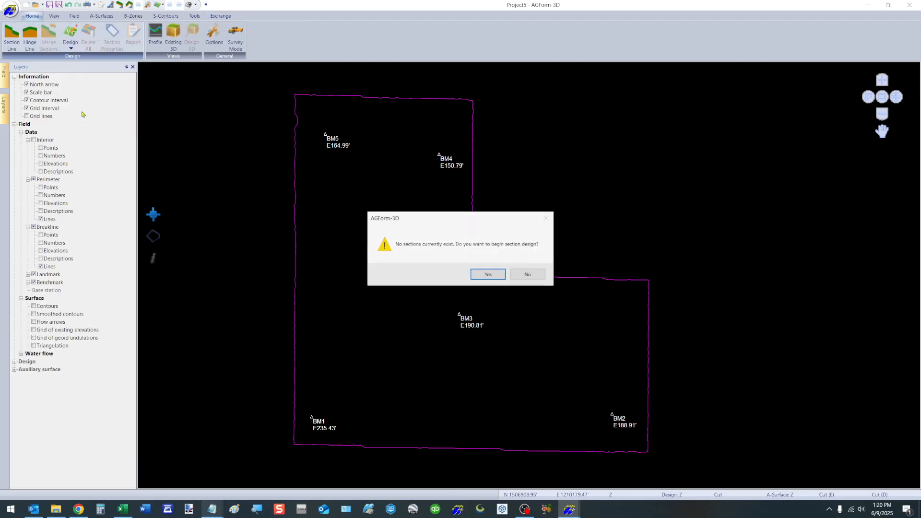
{"action": "left_click", "coordinate": [487, 274]}
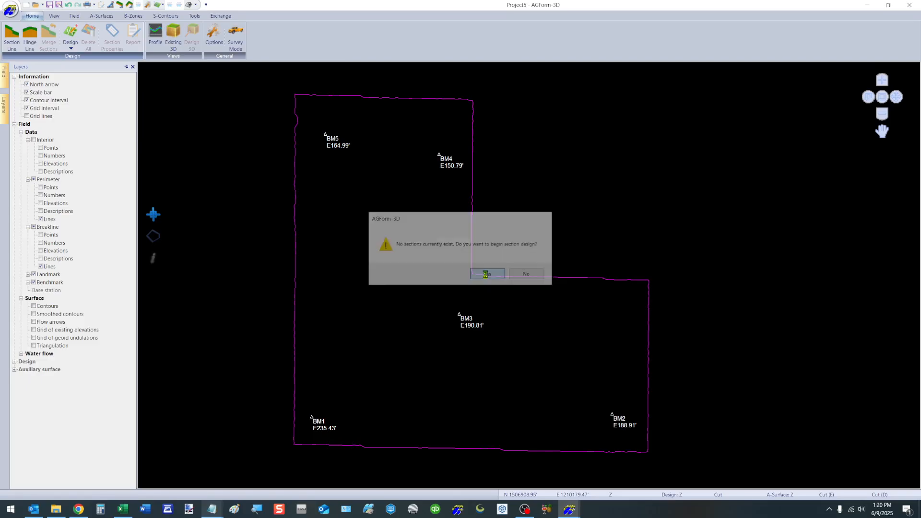
{"action": "left_click", "coordinate": [3, 118]}
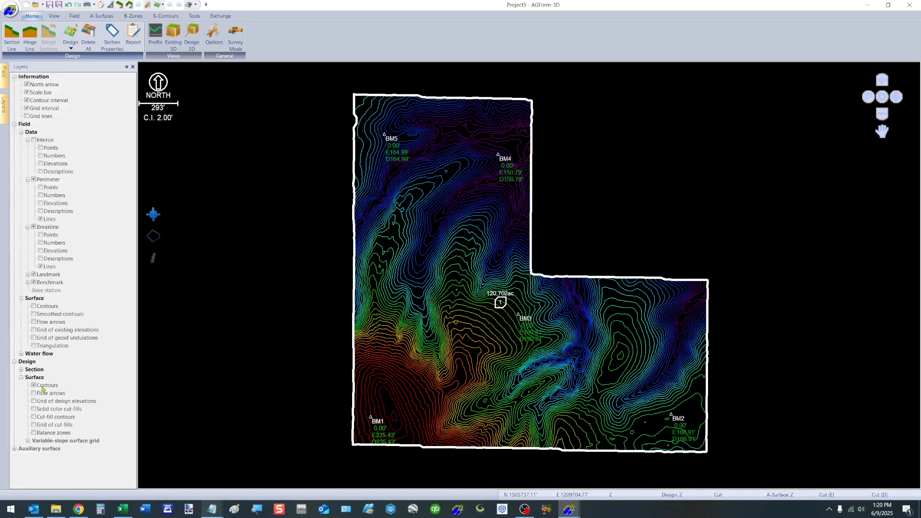